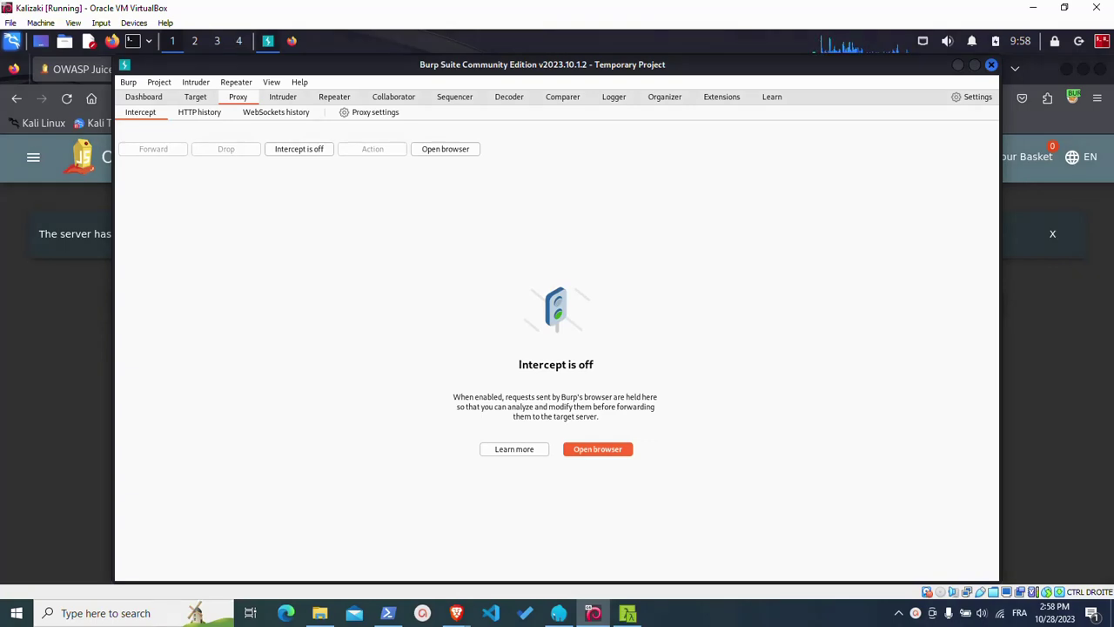
Turn on Burp interception and raise the Apple Pomace basket quantity to 2.
{"action": "key", "text": "alt+Tab"}
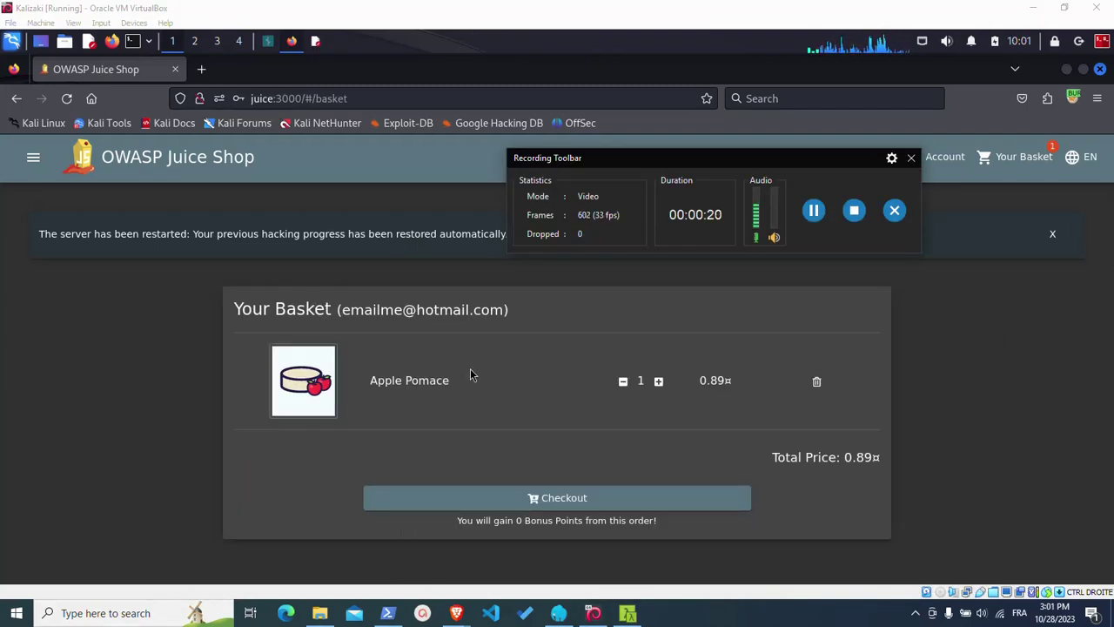
{"action": "left_click", "coordinate": [269, 42]}
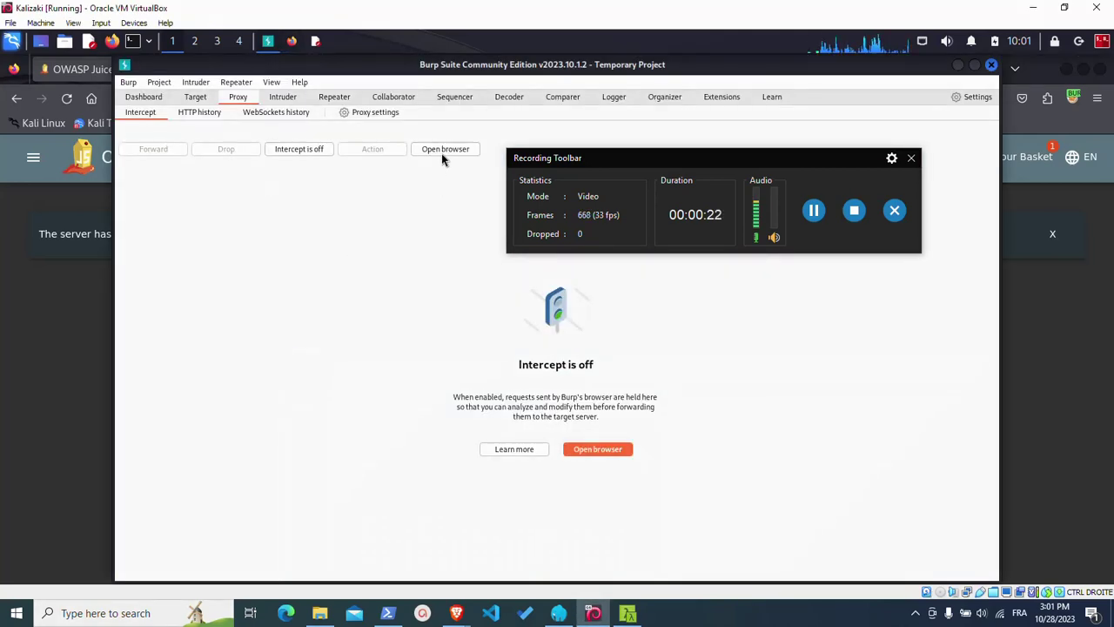
{"action": "left_click", "coordinate": [299, 149]}
{"action": "left_click", "coordinate": [44, 353]}
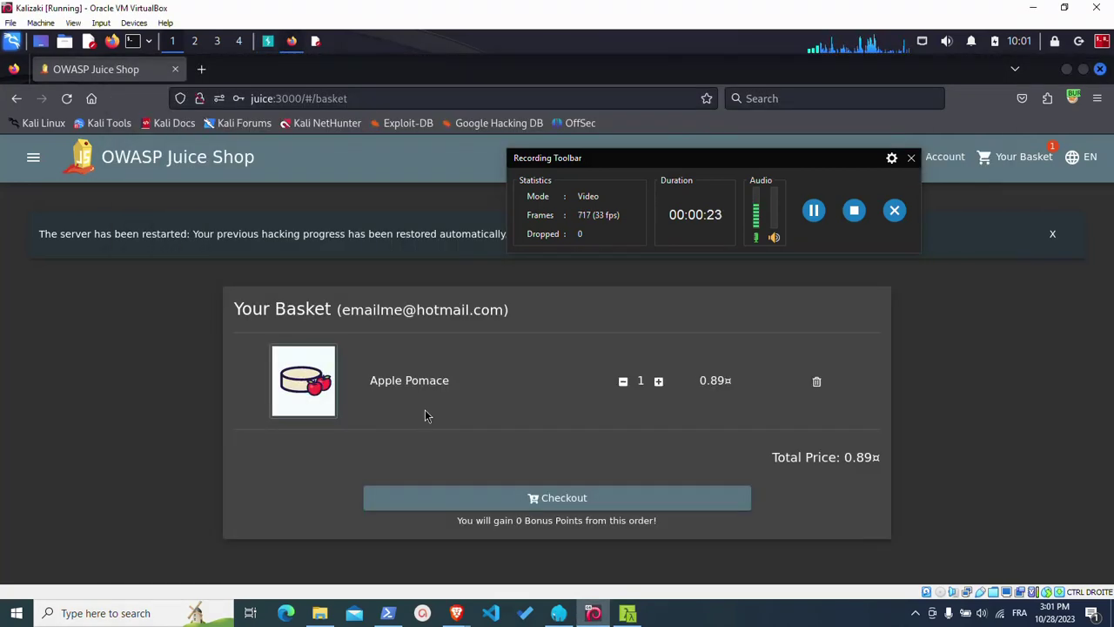
{"action": "left_click", "coordinate": [659, 381]}
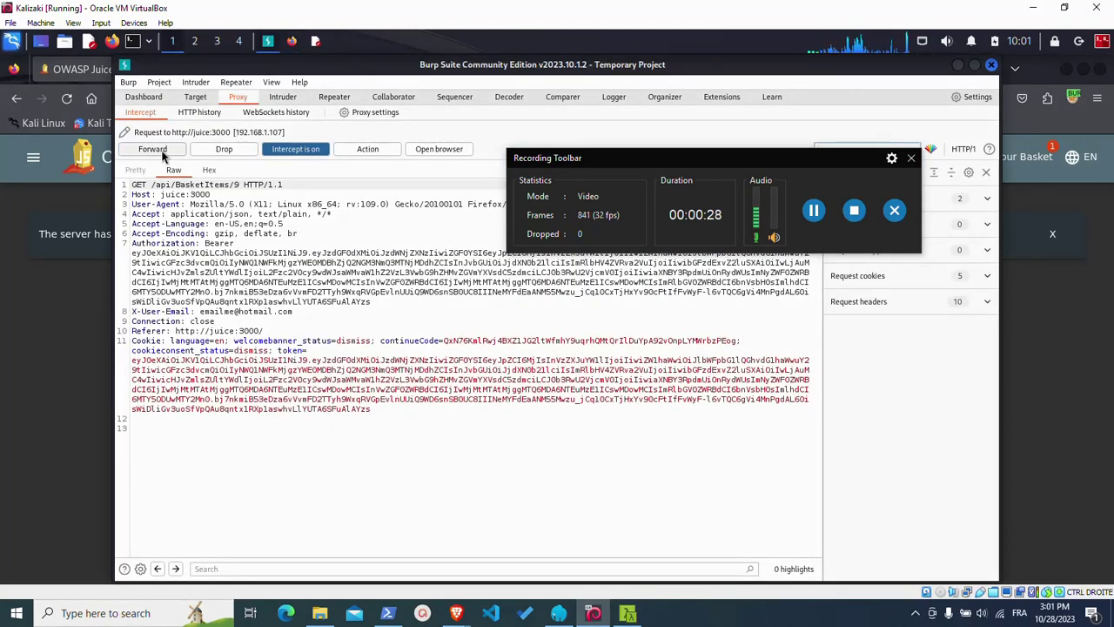
Forward the basket GET, send the PUT /api/BasketItems/9 request to Repeater, and forward the rest.
{"action": "left_click", "coordinate": [153, 149]}
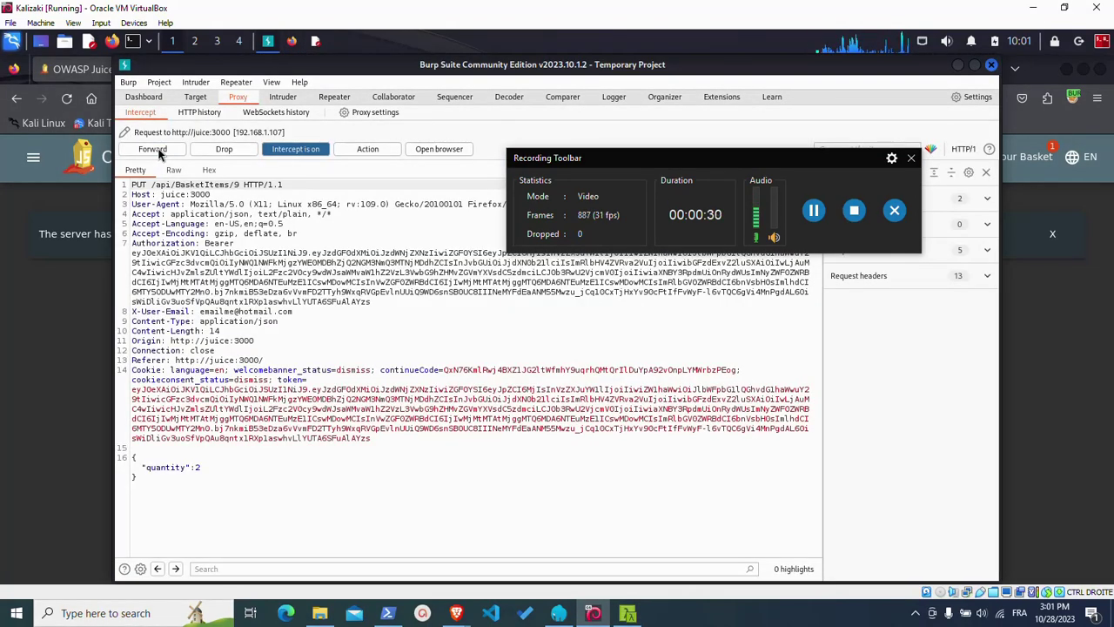
{"action": "left_click_drag", "start_coordinate": [133, 481], "coordinate": [137, 457]}
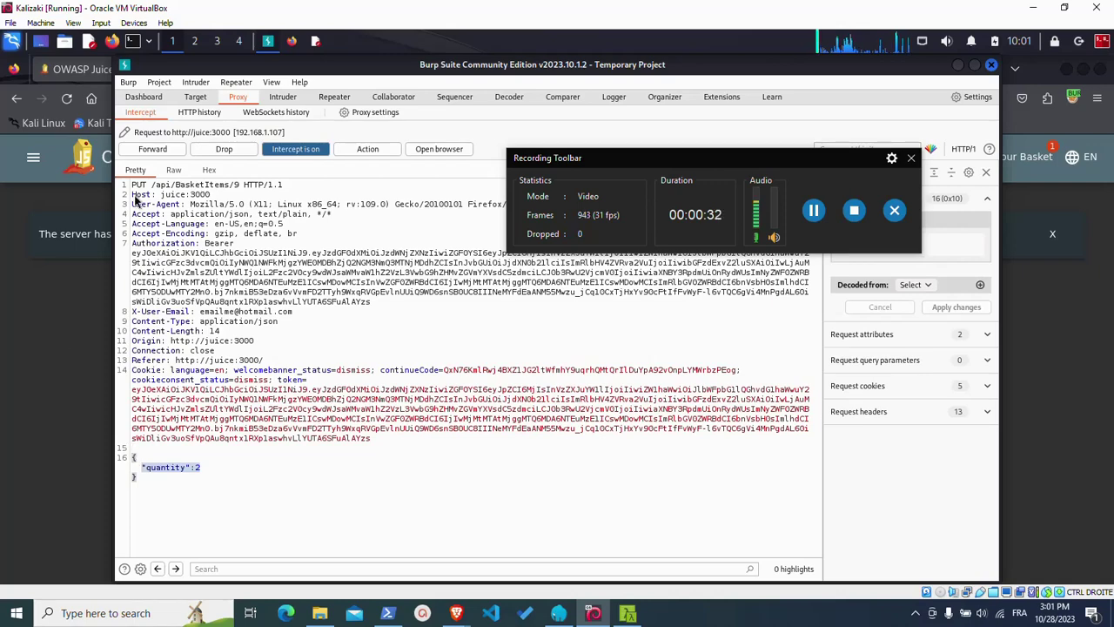
{"action": "right_click", "coordinate": [370, 369]}
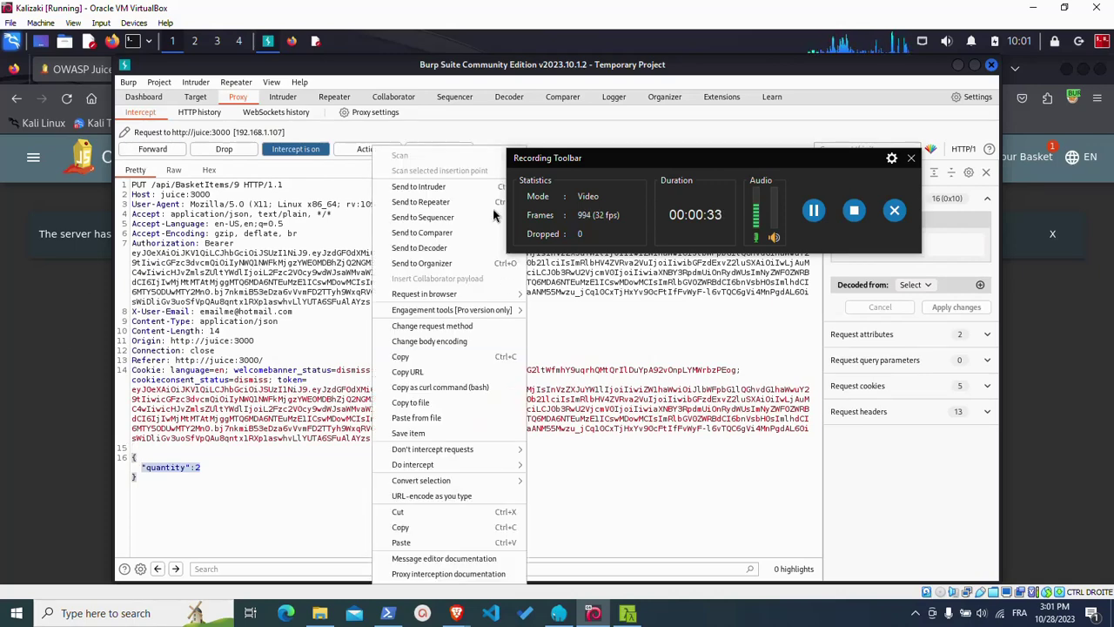
{"action": "left_click", "coordinate": [441, 204]}
{"action": "left_click", "coordinate": [153, 149]}
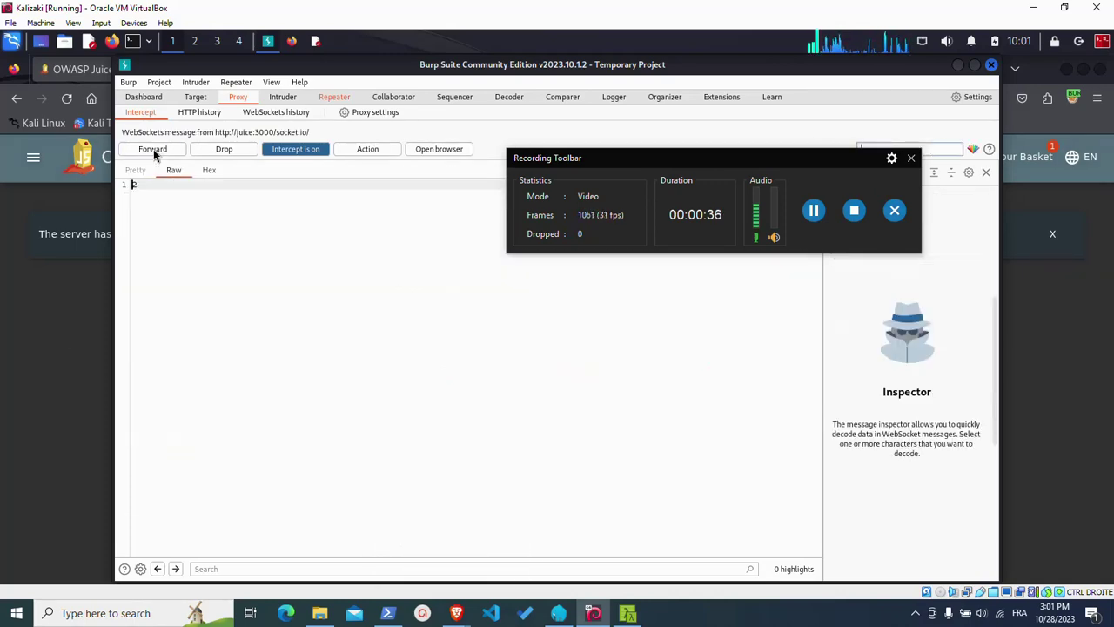
{"action": "left_click", "coordinate": [154, 150]}
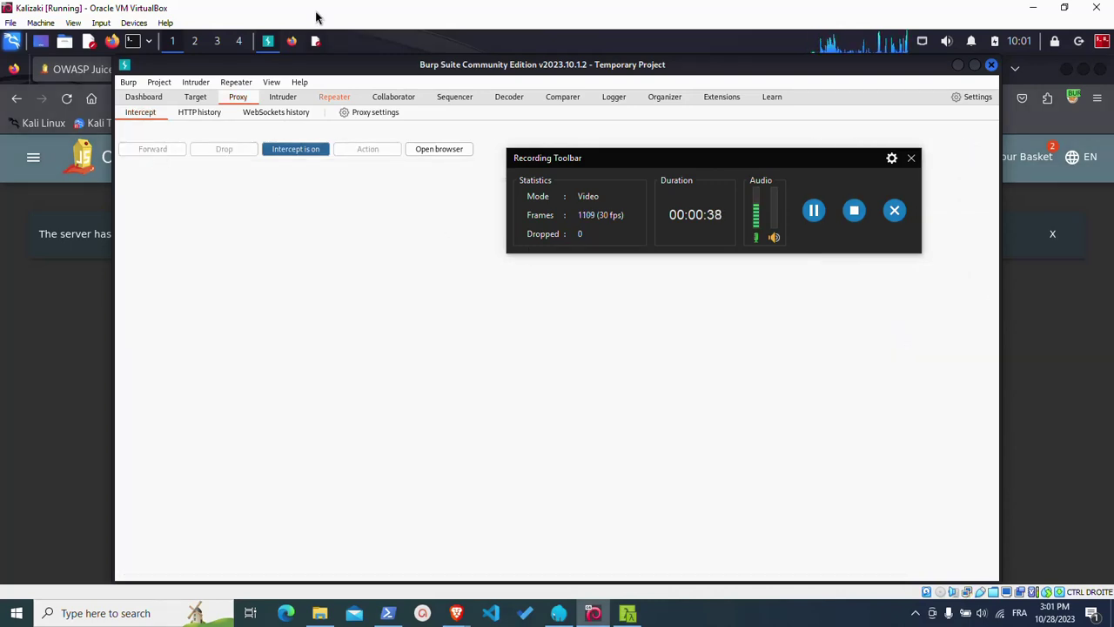
Change the Repeater request's quantity from 2 to -900 and send it for a success response.
{"action": "left_click", "coordinate": [334, 97]}
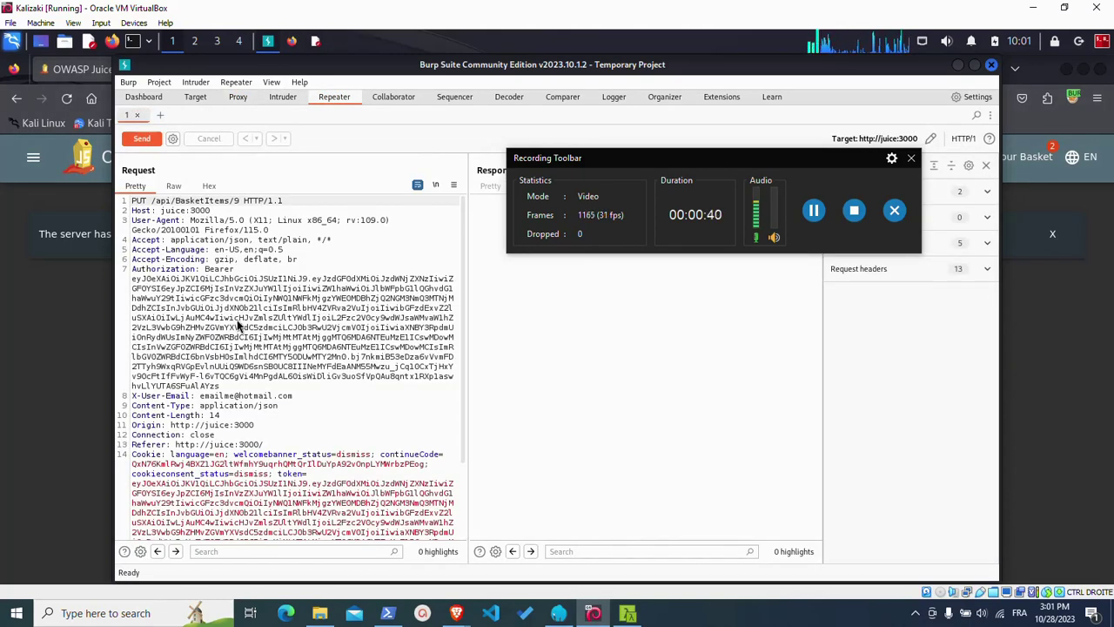
{"action": "scroll", "coordinate": [305, 365], "scroll_direction": "down", "scroll_amount": 3}
{"action": "scroll", "coordinate": [358, 412], "scroll_direction": "down", "scroll_amount": 3}
{"action": "double_click", "coordinate": [200, 524]}
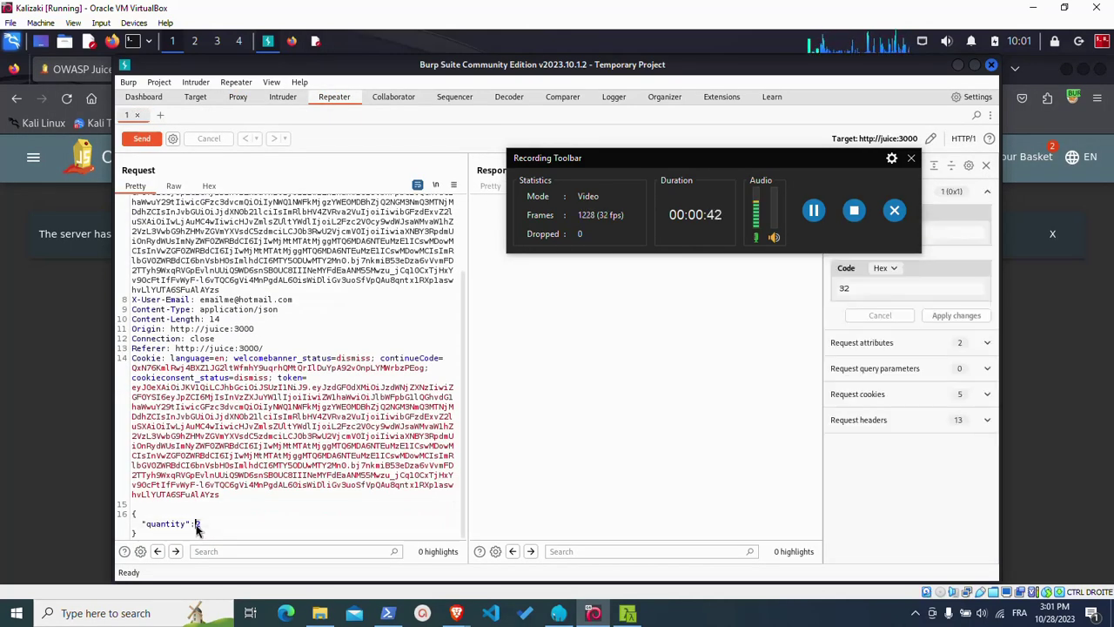
{"action": "type", "text": "-900"}
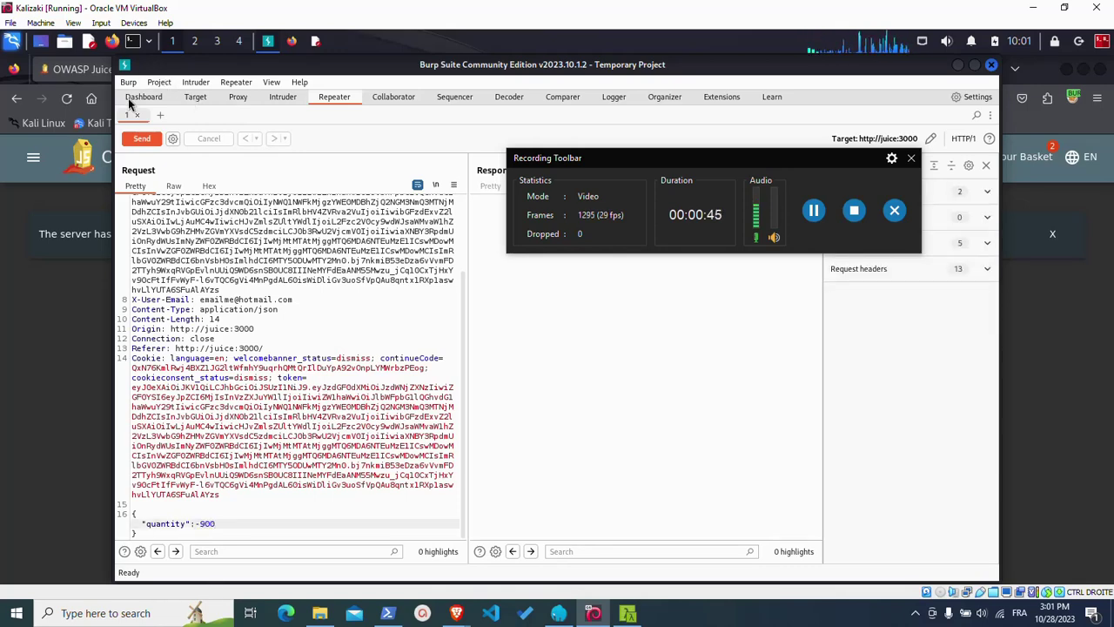
{"action": "left_click", "coordinate": [139, 139]}
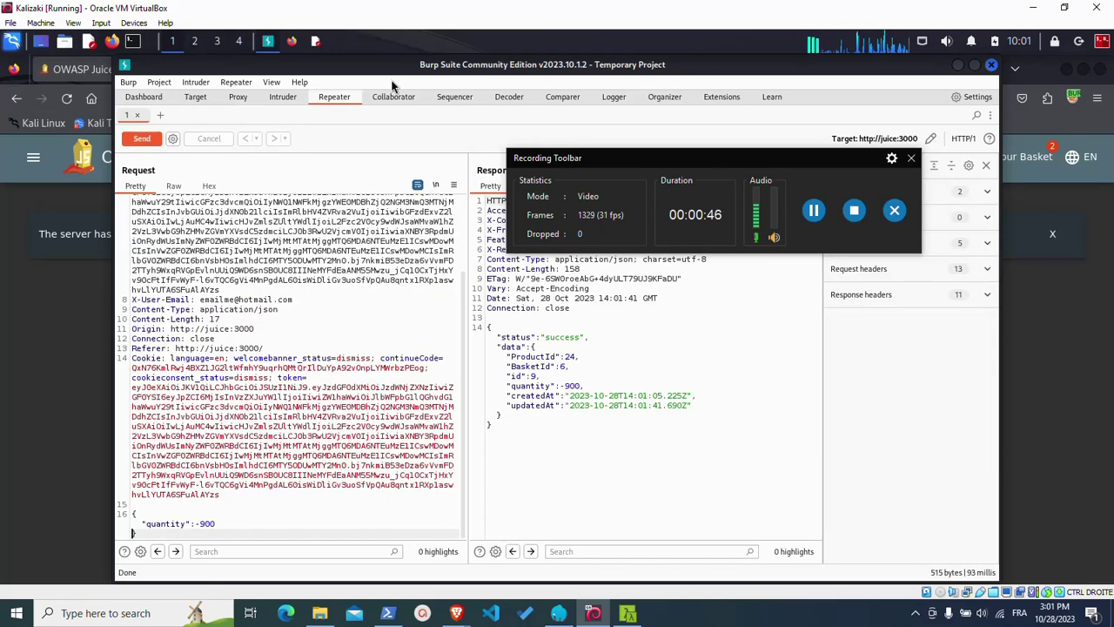
{"action": "left_click_drag", "start_coordinate": [508, 439], "coordinate": [484, 327]}
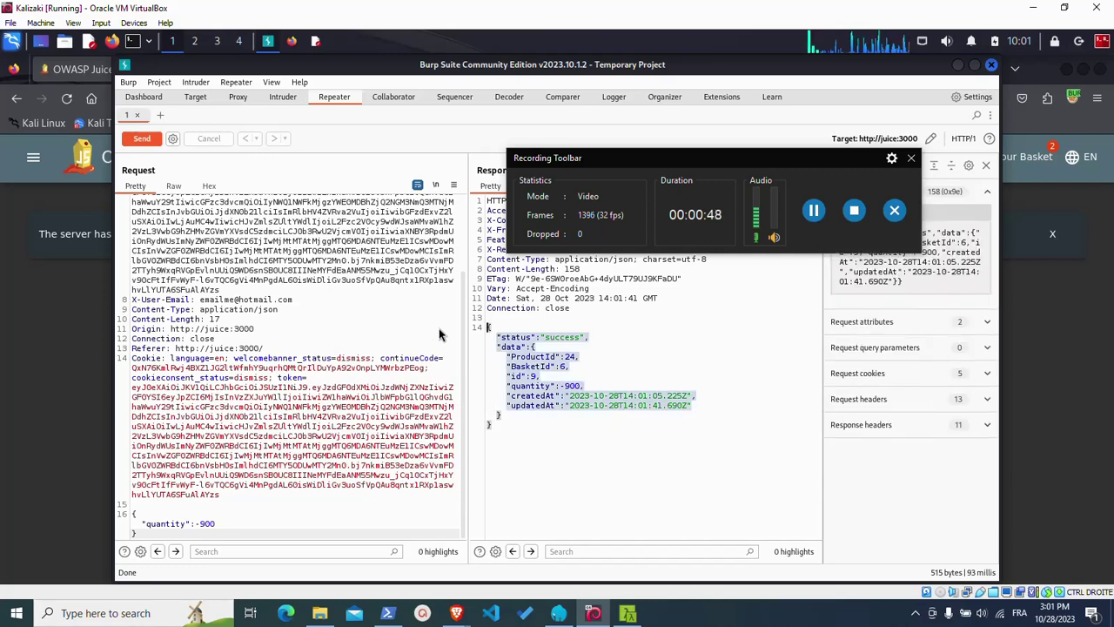
{"action": "left_click", "coordinate": [958, 67]}
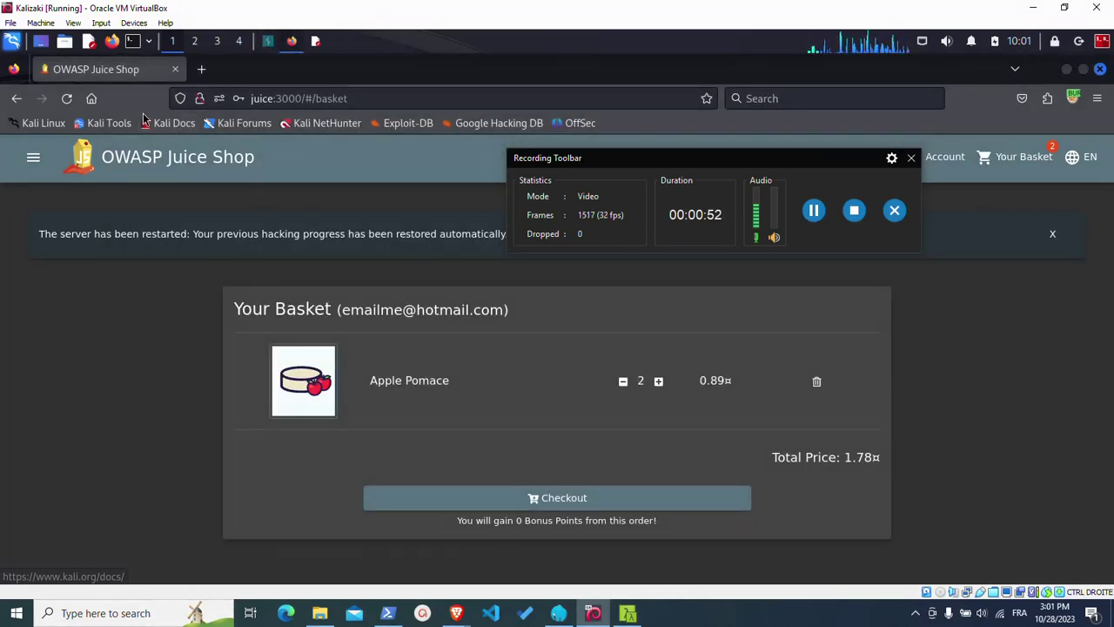
Reload the basket, turn Burp interception off, and begin checkout with a new address.
{"action": "left_click", "coordinate": [67, 98]}
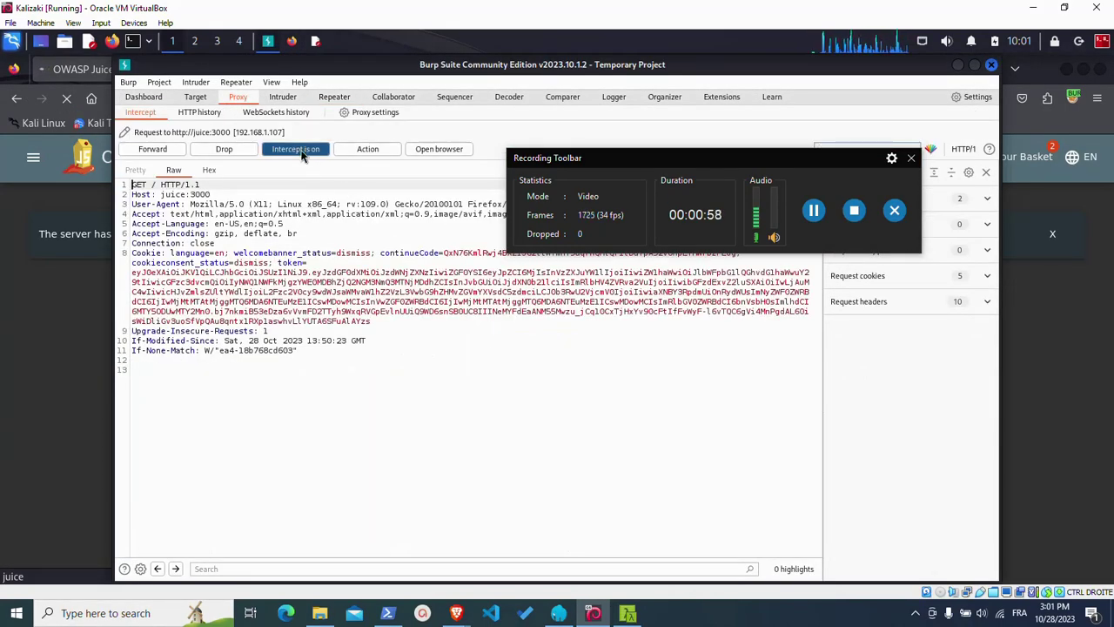
{"action": "left_click", "coordinate": [296, 149]}
{"action": "left_click", "coordinate": [60, 349]}
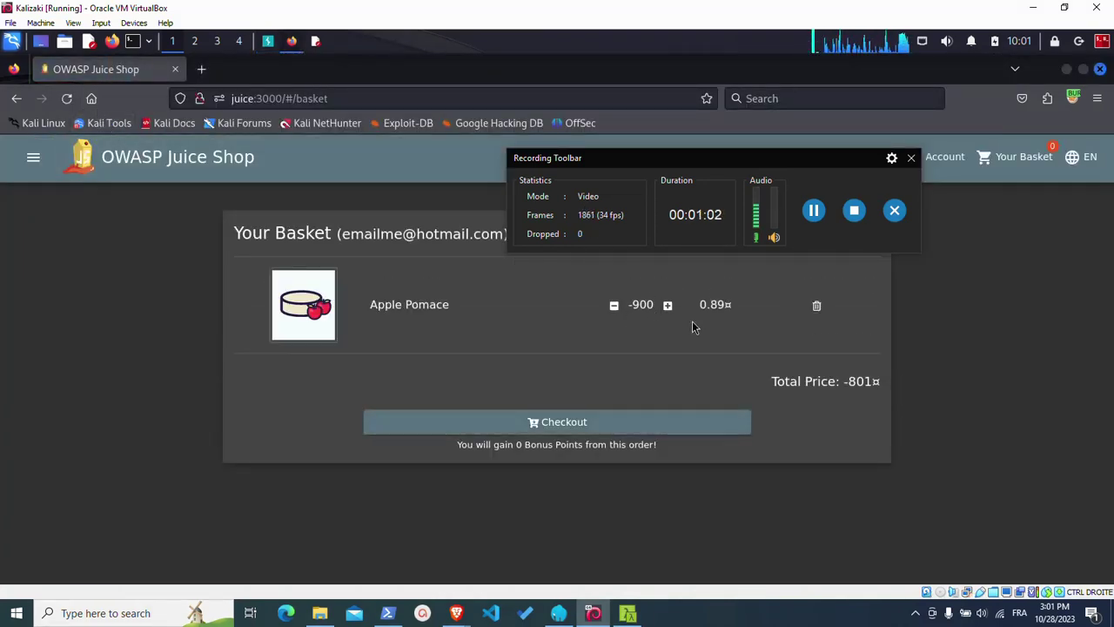
{"action": "left_click", "coordinate": [606, 424]}
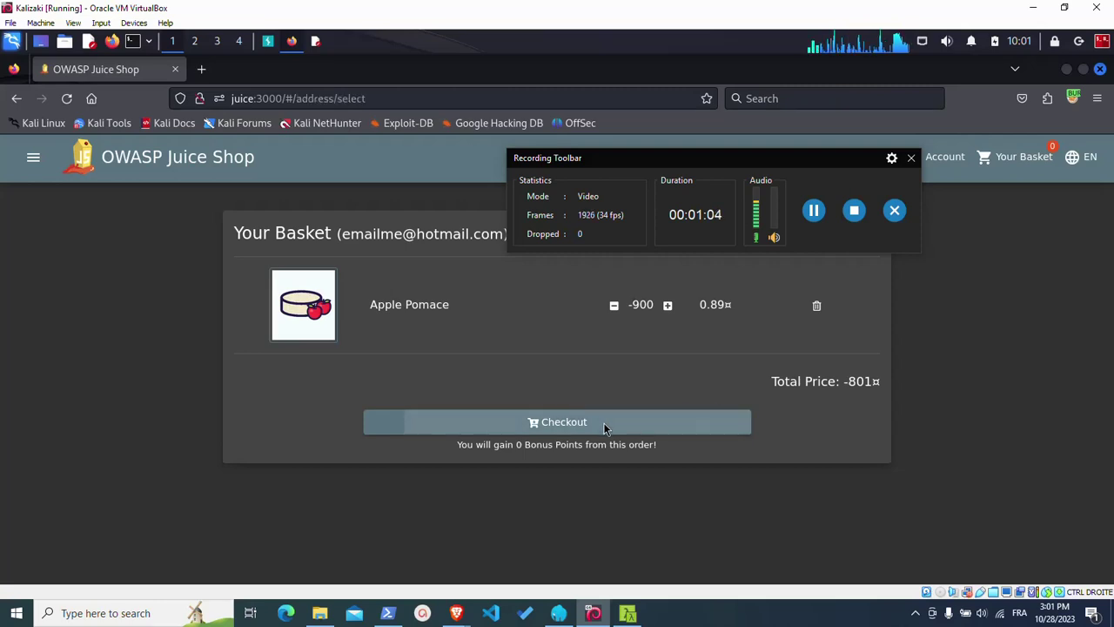
{"action": "left_click", "coordinate": [314, 271]}
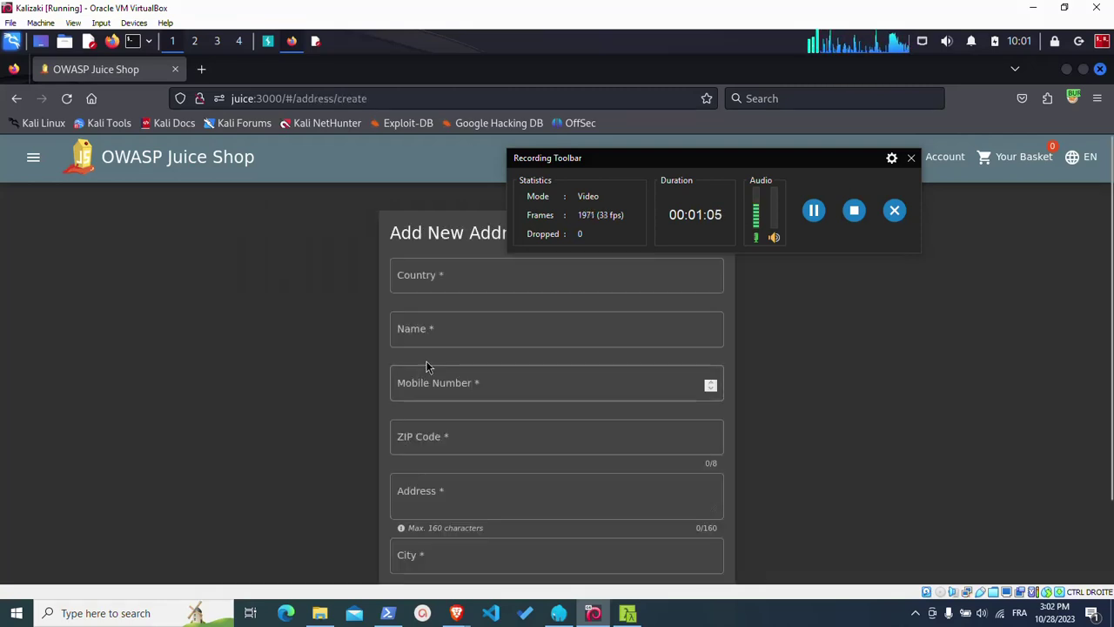
Fill in the new address's Country, Name, Mobile Number and ZIP Code fields.
{"action": "left_click", "coordinate": [452, 278]}
{"action": "type", "text": "addres"}
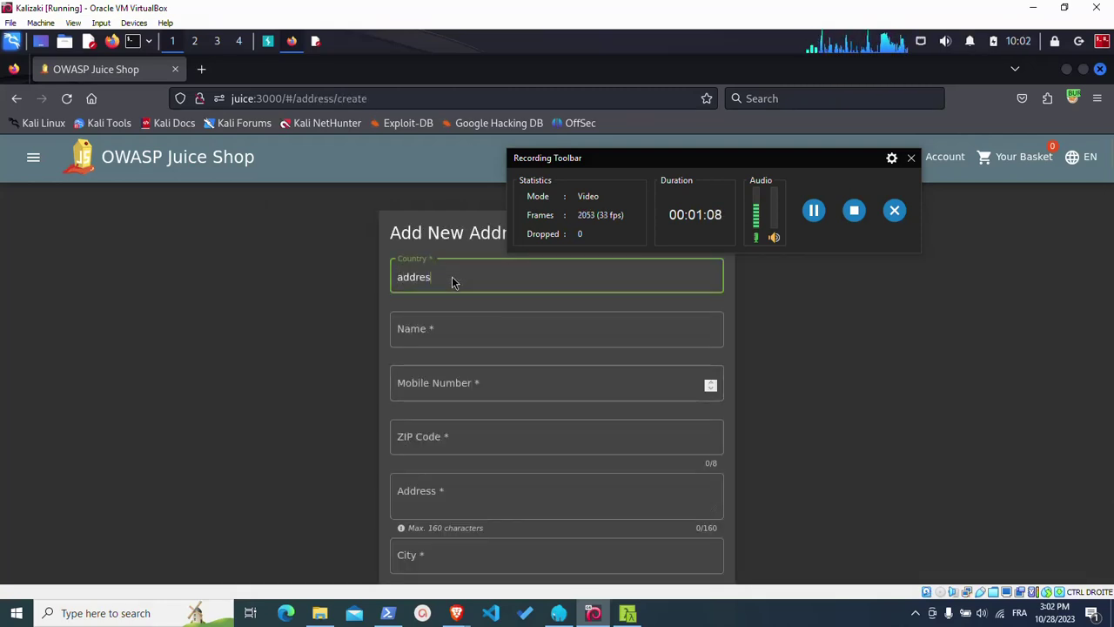
{"action": "type", "text": "s"}
{"action": "key", "text": "Tab"}
{"action": "type", "text": "adress"}
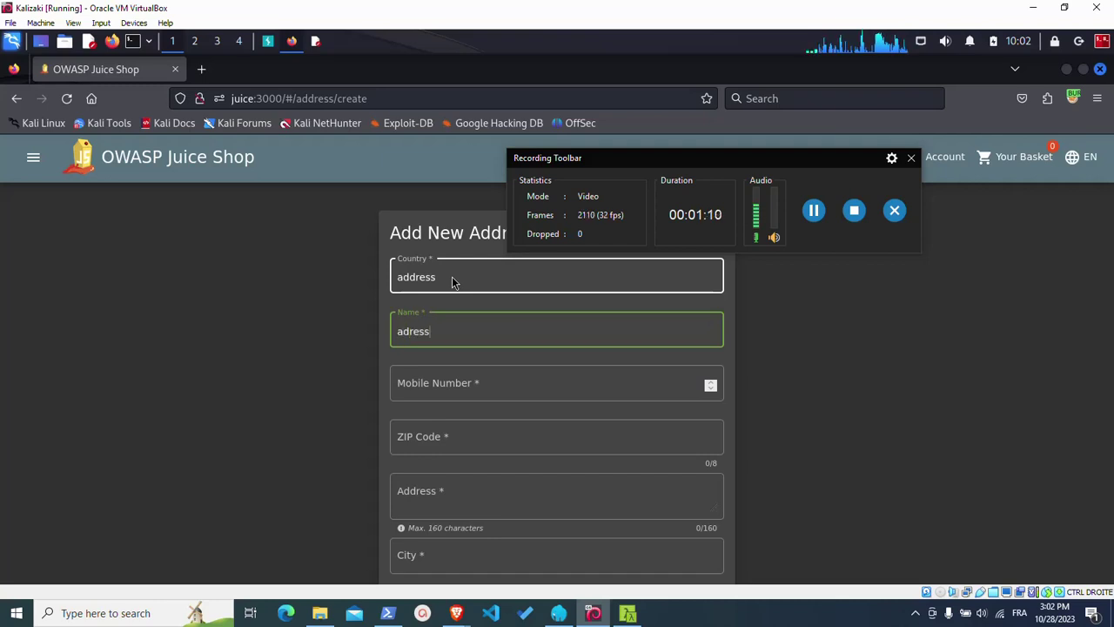
{"action": "key", "text": "Tab"}
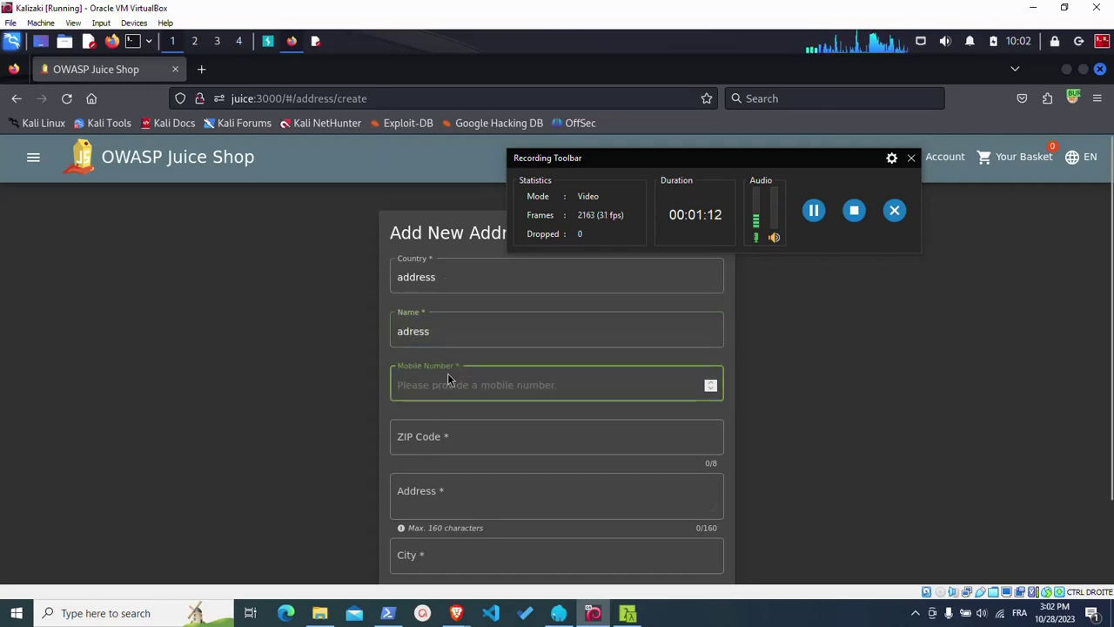
{"action": "type", "text": "0666666"}
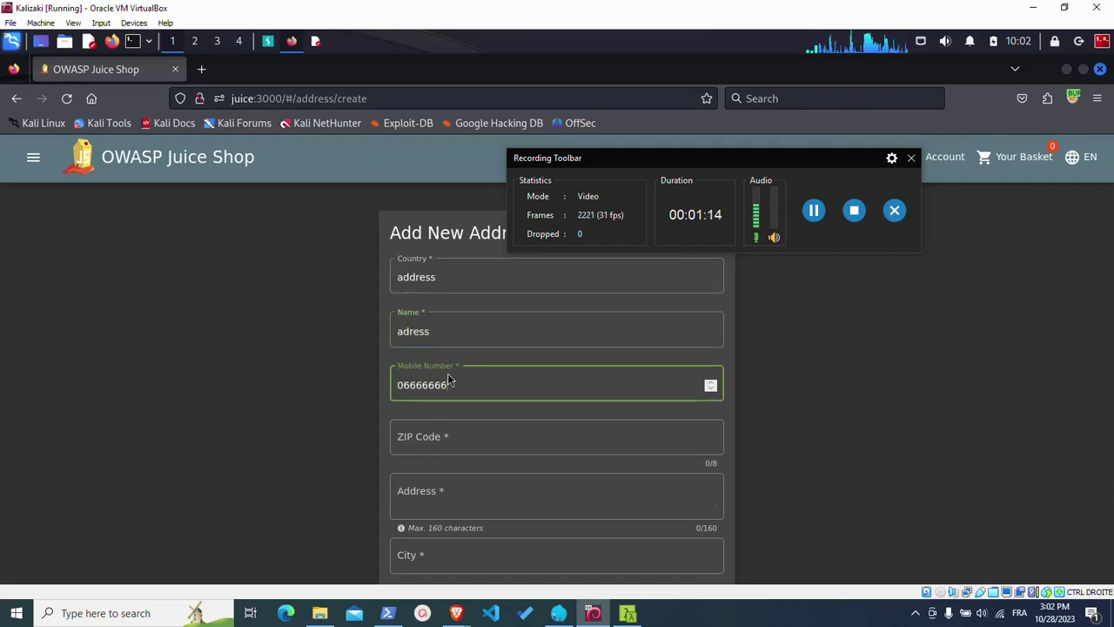
{"action": "type", "text": "6"}
{"action": "key", "text": "Tab"}
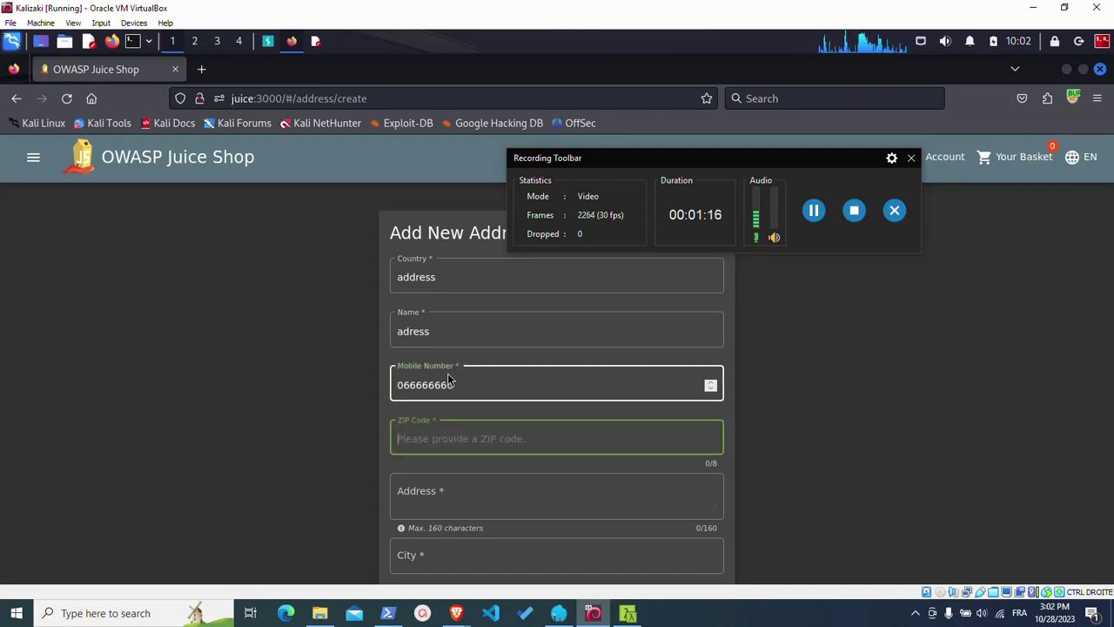
{"action": "type", "text": "1400000"}
Complete the Address, City and State fields and submit the new address.
{"action": "key", "text": "Tab"}
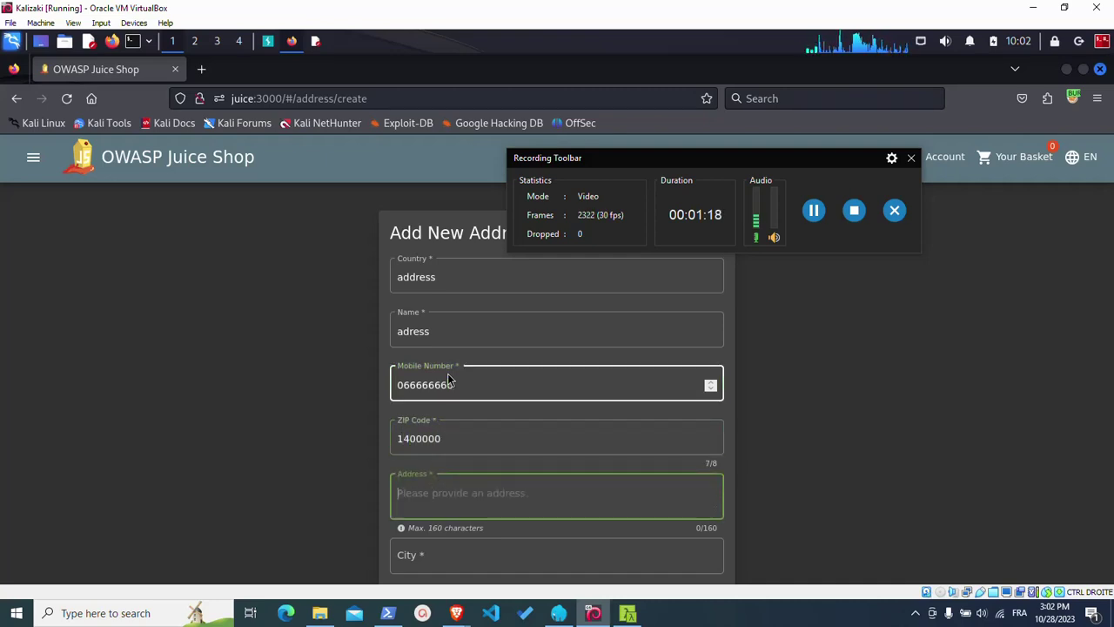
{"action": "type", "text": "addres"}
{"action": "key", "text": "Tab"}
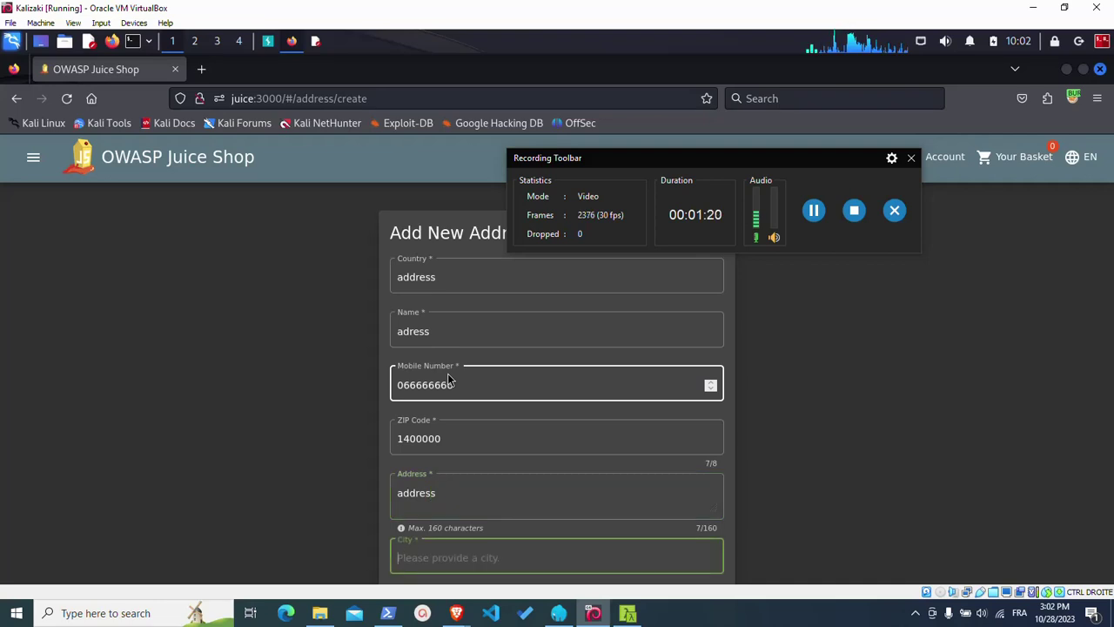
{"action": "type", "text": "address"}
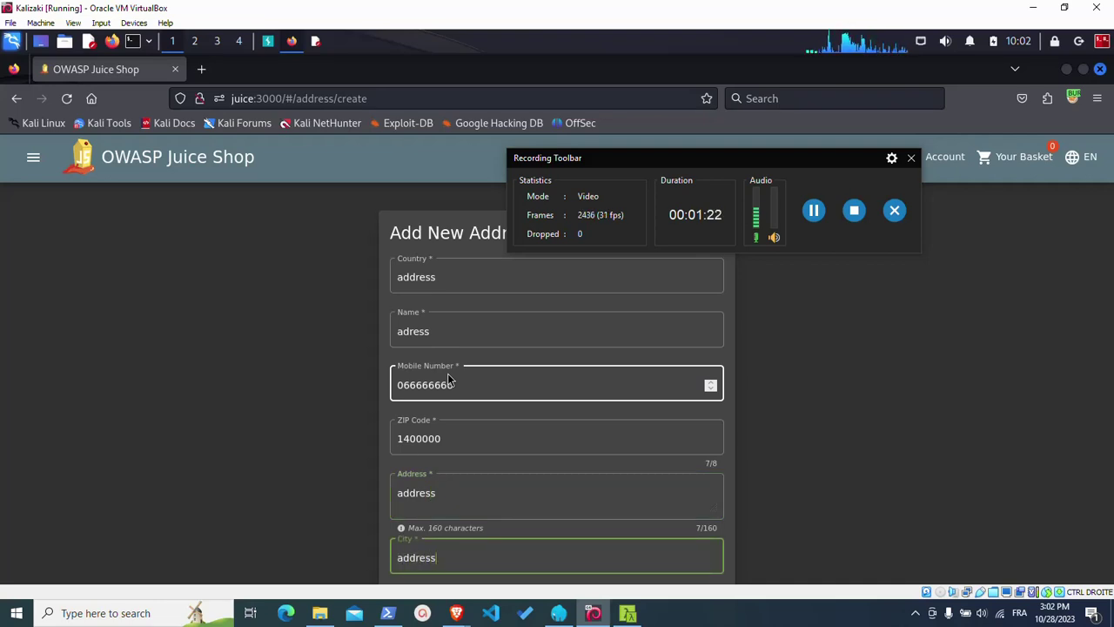
{"action": "scroll", "coordinate": [667, 369], "scroll_direction": "down", "scroll_amount": 2}
{"action": "left_click", "coordinate": [480, 517]}
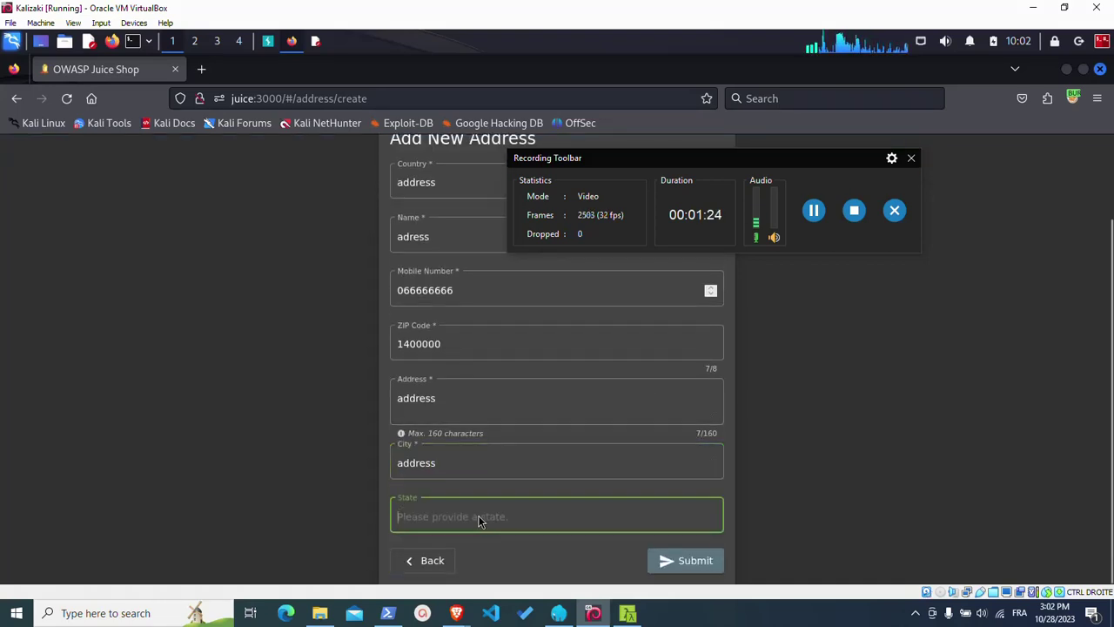
{"action": "type", "text": "address"}
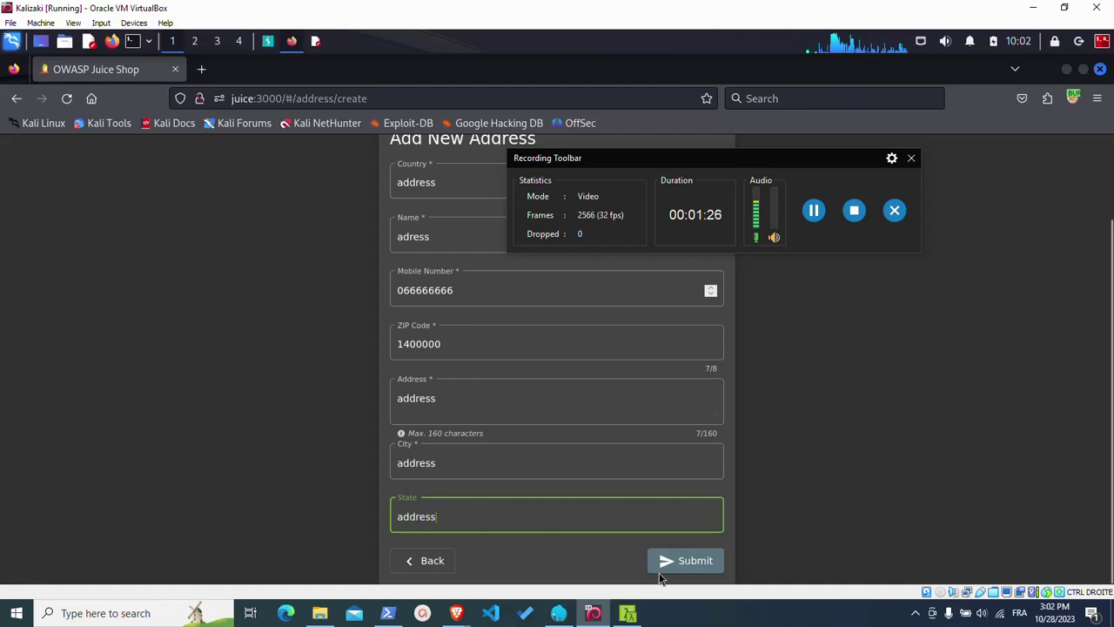
{"action": "left_click", "coordinate": [676, 566]}
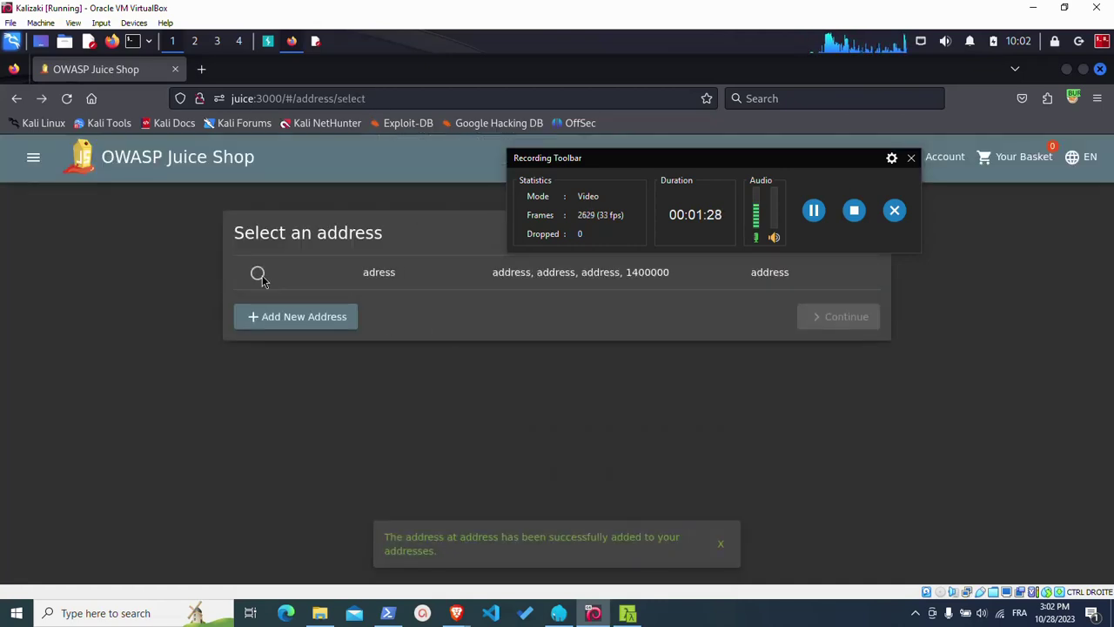
Select the saved address and choose One Day Delivery.
{"action": "left_click", "coordinate": [258, 273]}
{"action": "left_click", "coordinate": [835, 326]}
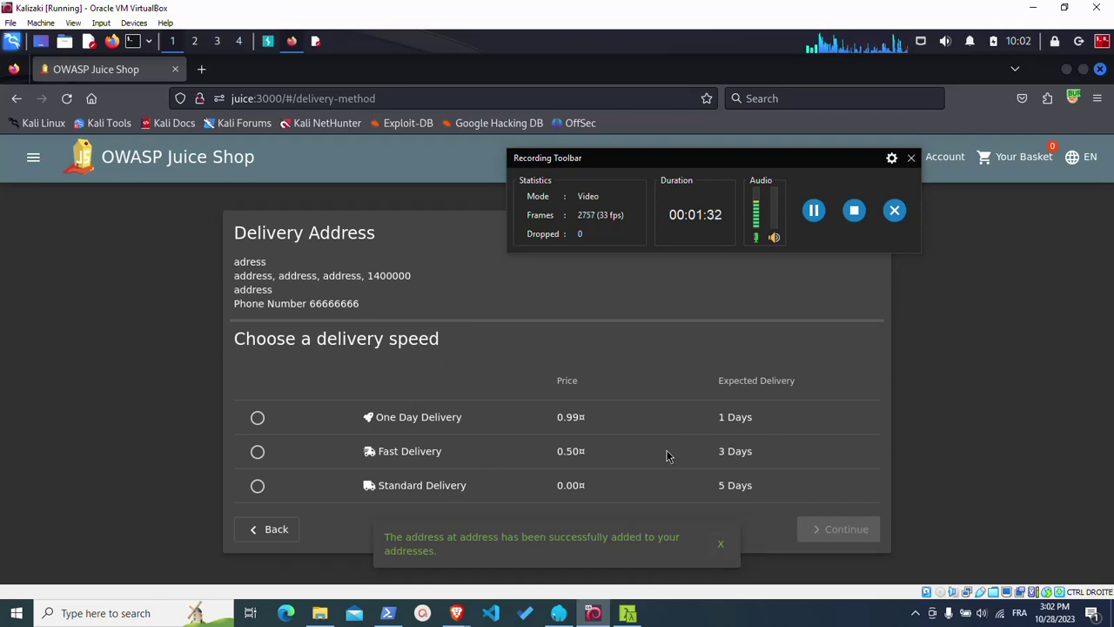
{"action": "left_click", "coordinate": [259, 452]}
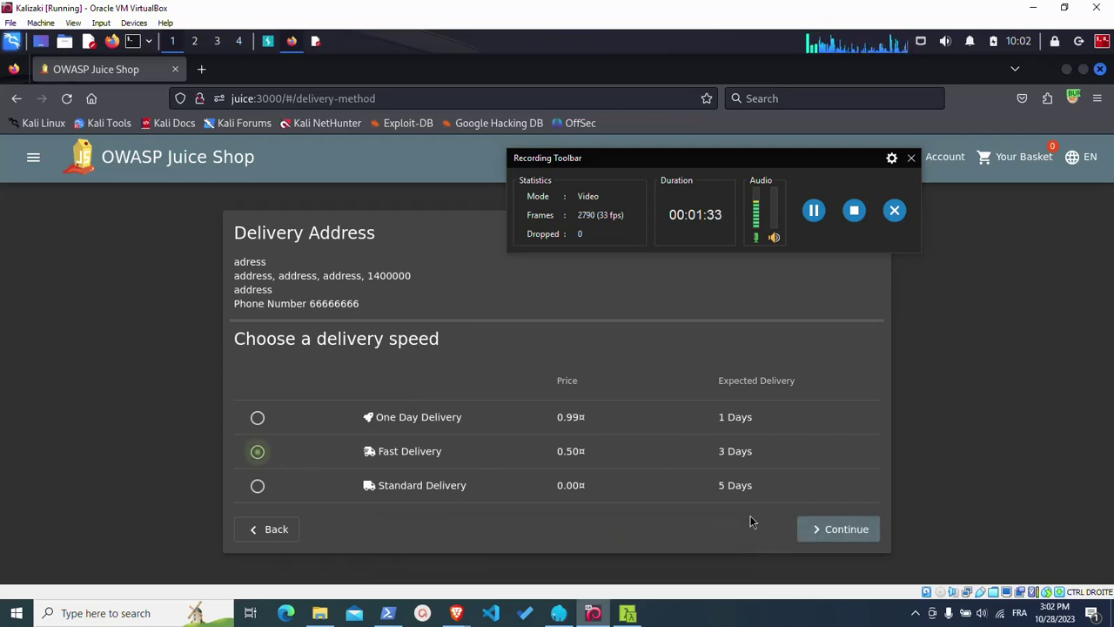
{"action": "left_click", "coordinate": [257, 418]}
{"action": "left_click", "coordinate": [828, 528]}
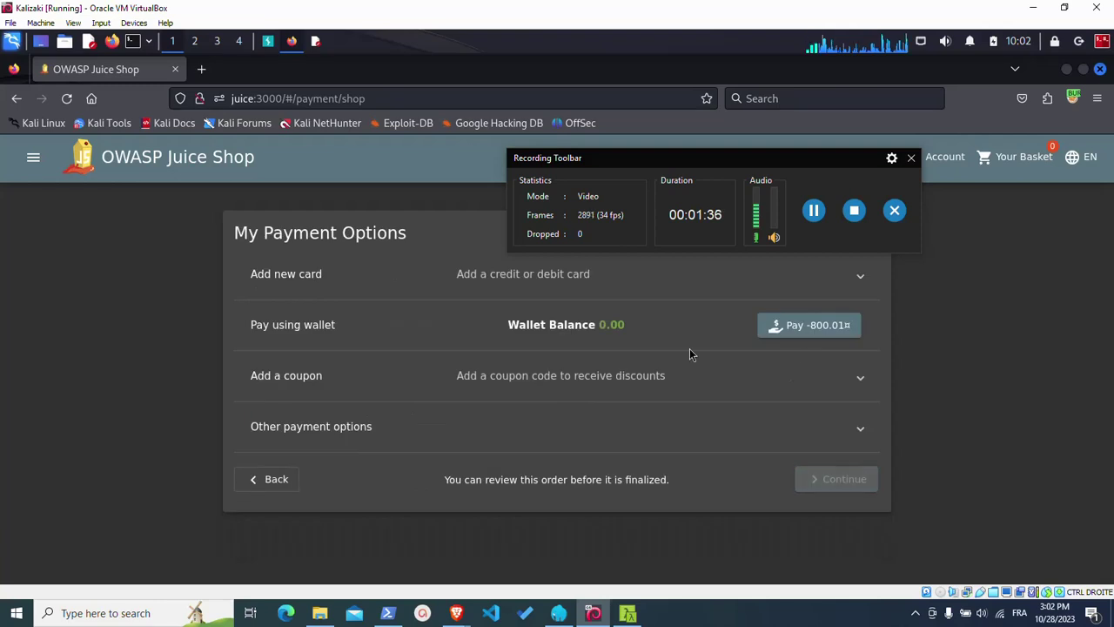
Pay with the digital wallet to reach the -800.01¤ order summary.
{"action": "left_click_drag", "start_coordinate": [747, 163], "coordinate": [733, 102]}
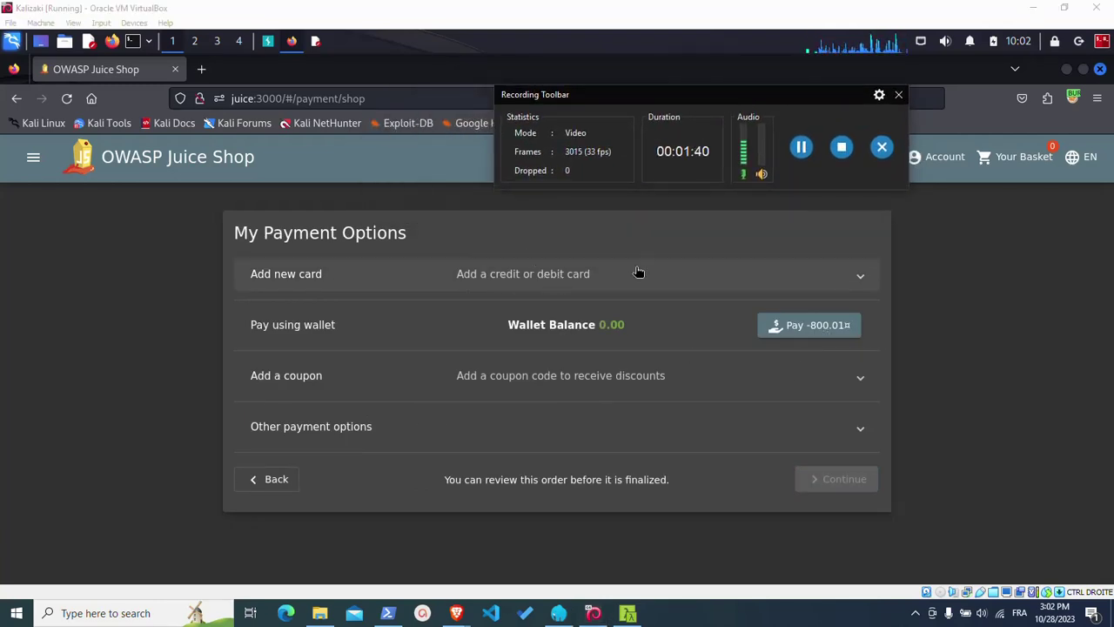
{"action": "left_click", "coordinate": [789, 278]}
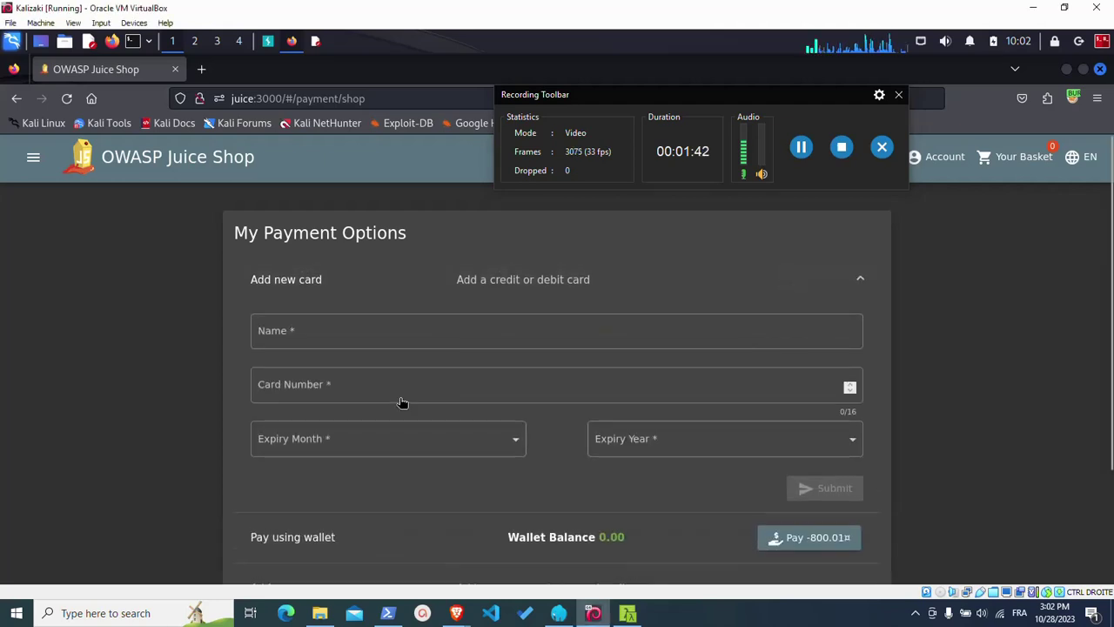
{"action": "left_click", "coordinate": [830, 280]}
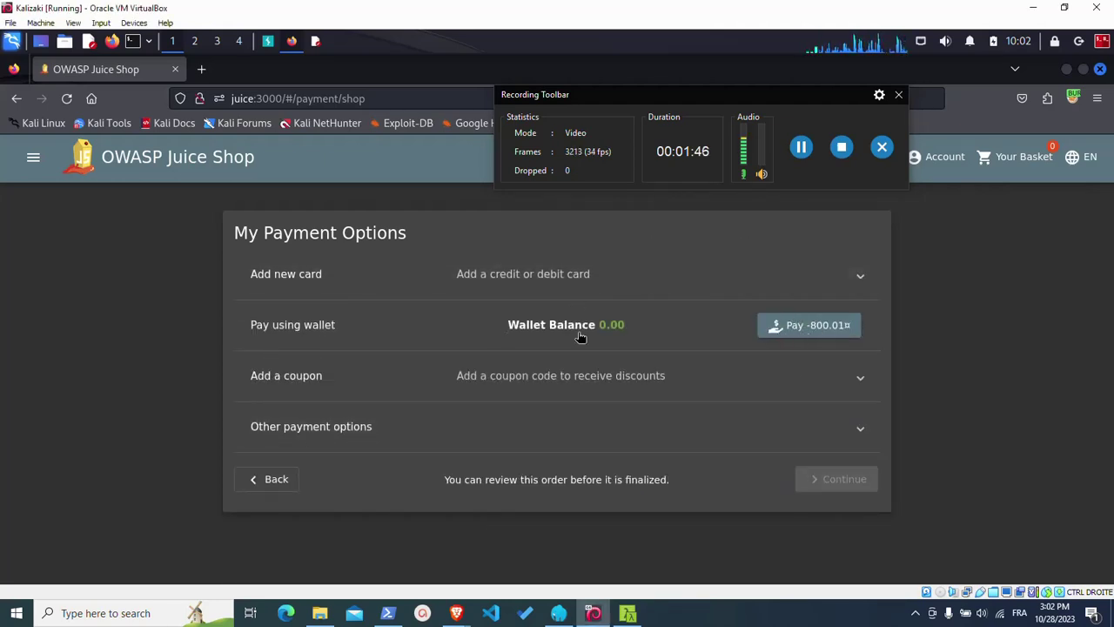
{"action": "left_click", "coordinate": [814, 327]}
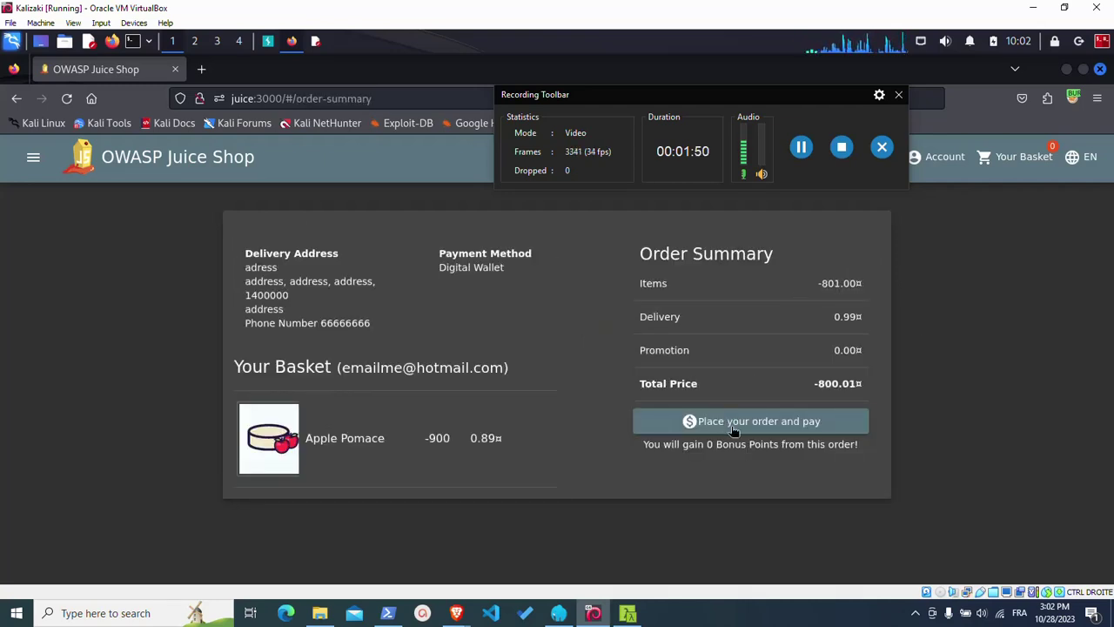
Place the -800.01¤ order and dismiss the Payback Time challenge-solved banner.
{"action": "left_click_drag", "start_coordinate": [788, 98], "coordinate": [536, 236]}
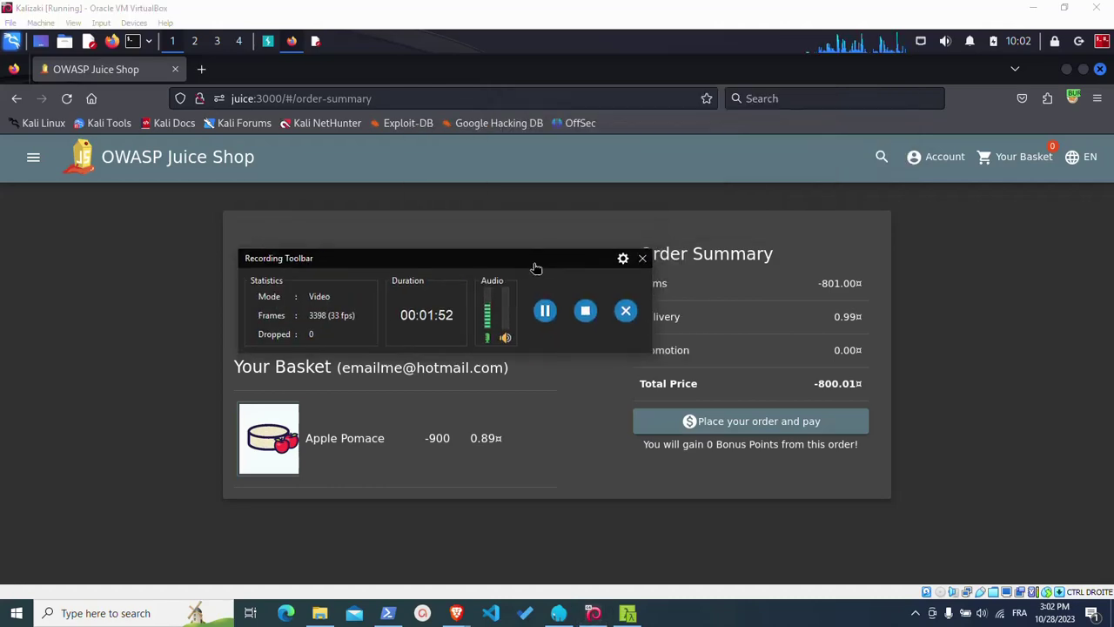
{"action": "left_click", "coordinate": [778, 423]}
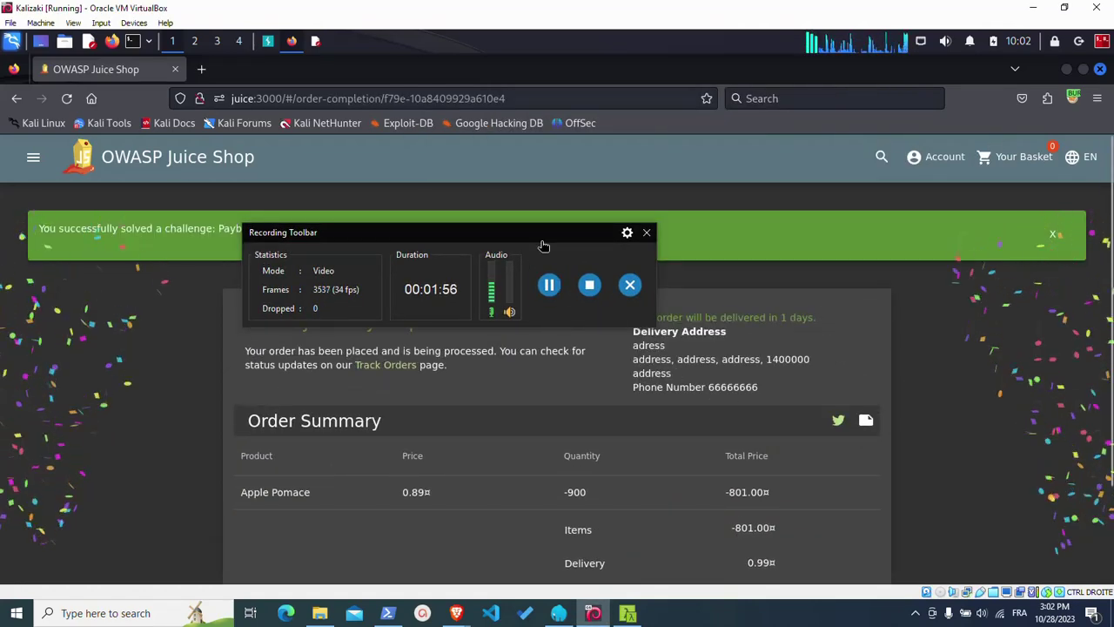
{"action": "left_click_drag", "start_coordinate": [542, 241], "coordinate": [620, 376]}
{"action": "left_click_drag", "start_coordinate": [480, 229], "coordinate": [39, 230]}
{"action": "left_click", "coordinate": [1050, 234]}
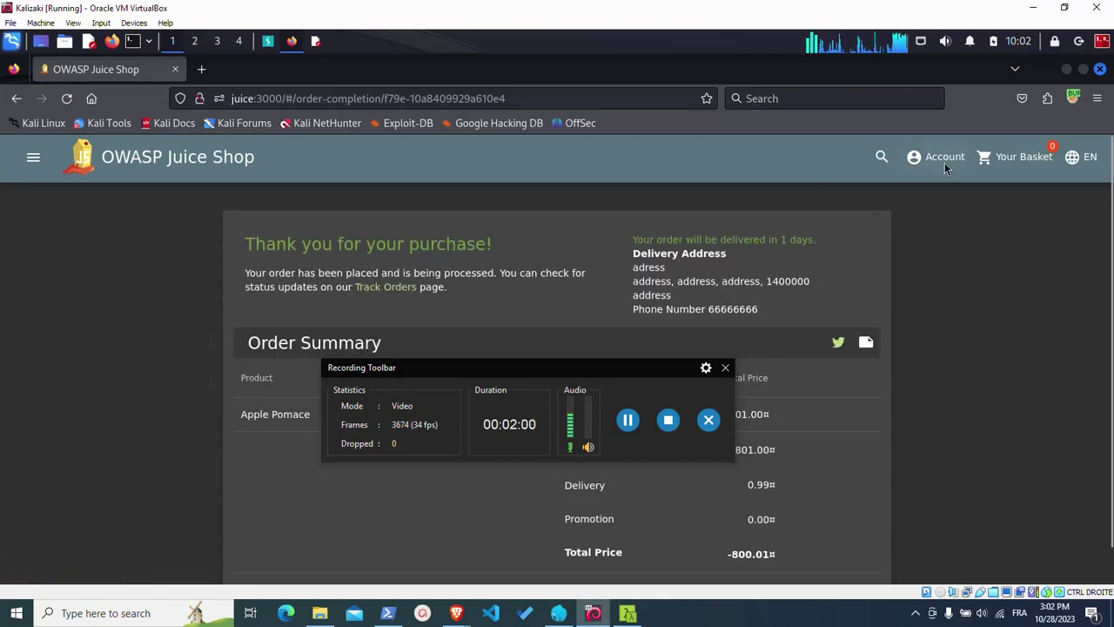
{"action": "left_click", "coordinate": [934, 158]}
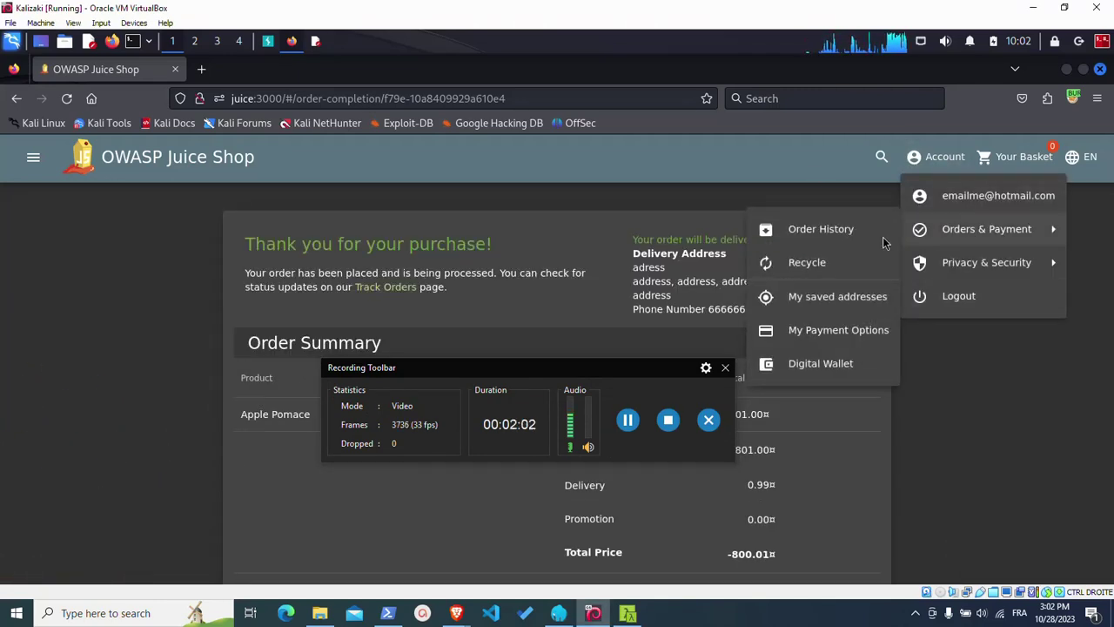
Open the Digital Wallet and highlight its 800.01 balance.
{"action": "left_click", "coordinate": [814, 370]}
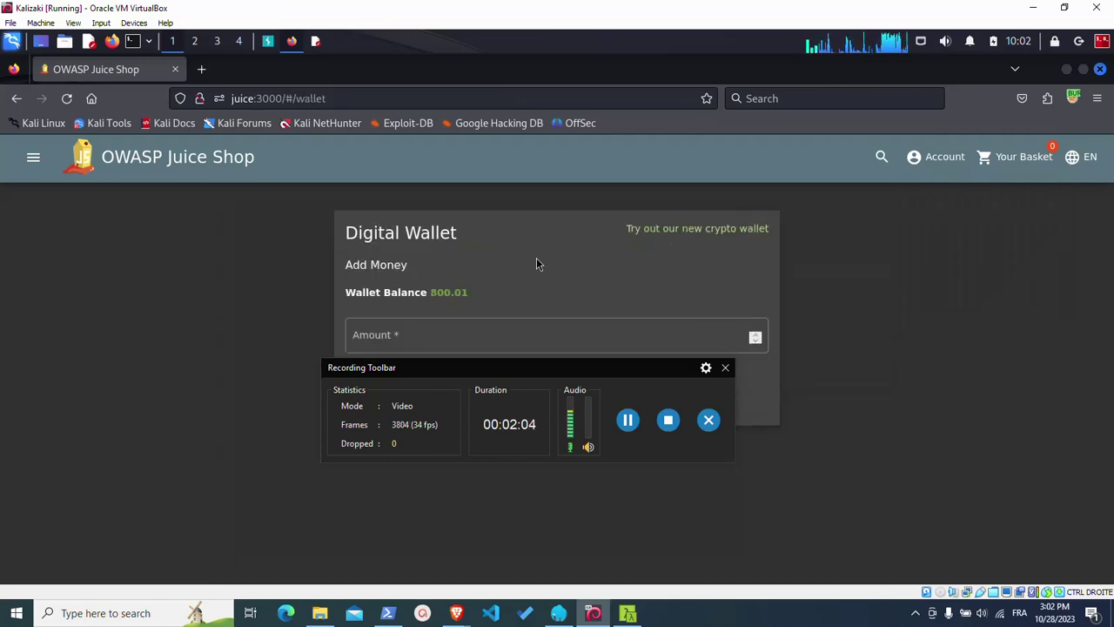
{"action": "mouse_move", "coordinate": [470, 295]}
{"action": "left_mouse_down"}
{"action": "mouse_move", "coordinate": [392, 301]}
{"action": "mouse_move", "coordinate": [374, 281]}
{"action": "left_mouse_up"}
{"action": "left_click", "coordinate": [439, 309]}
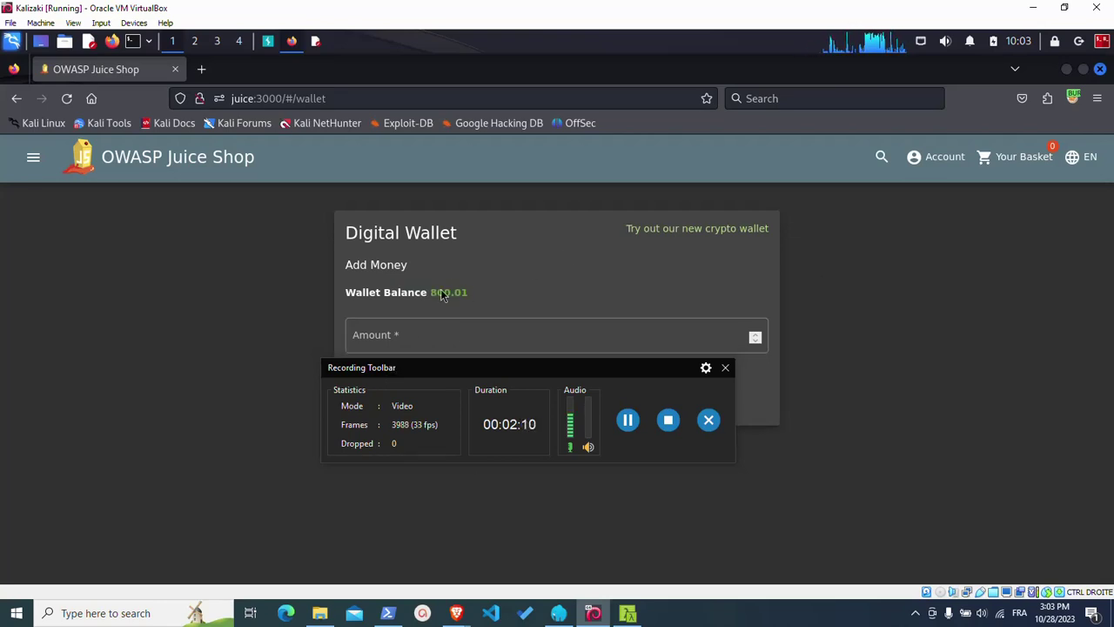
{"action": "left_click_drag", "start_coordinate": [470, 294], "coordinate": [427, 294]}
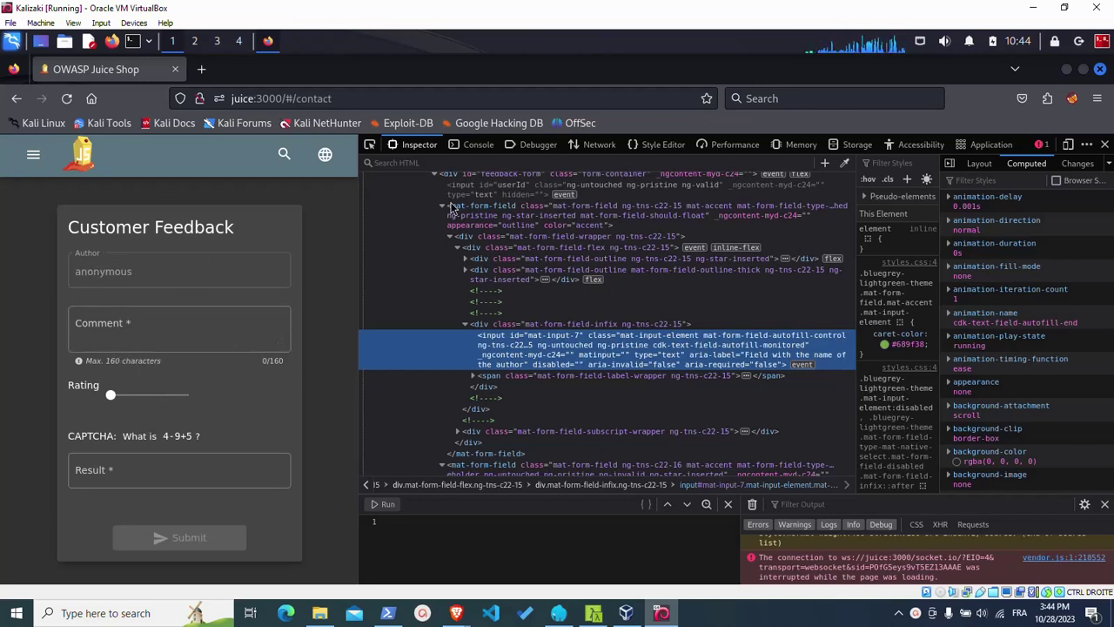
Inspect the feedback Author input and delete its disabled attribute in the Inspector.
{"action": "left_click", "coordinate": [370, 144]}
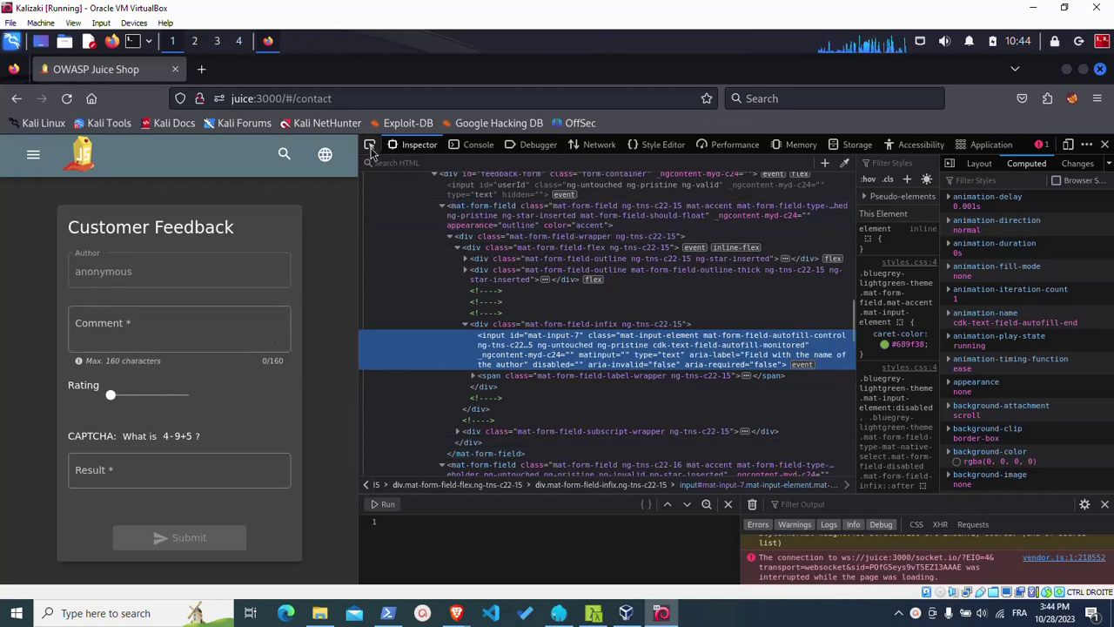
{"action": "left_click", "coordinate": [99, 271]}
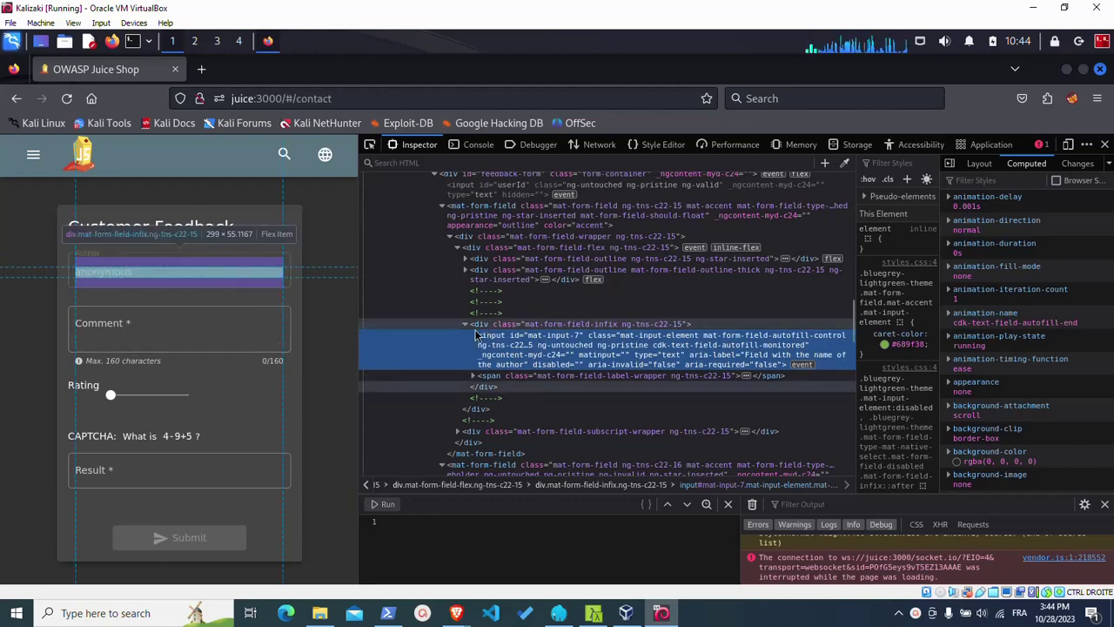
{"action": "double_click", "coordinate": [578, 365]}
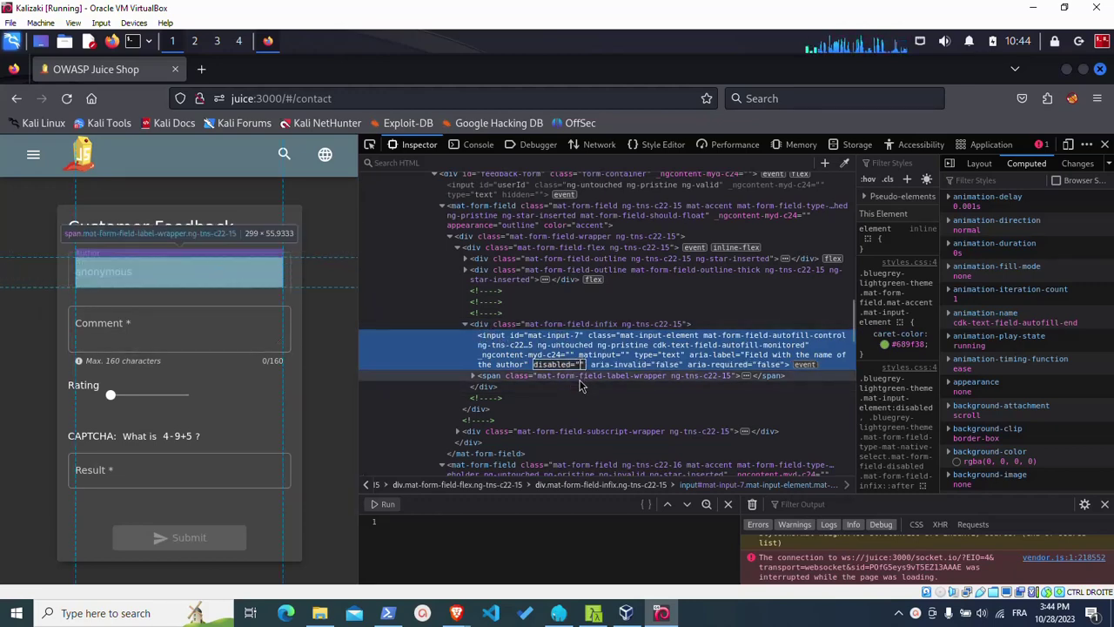
{"action": "type", "text": "false"}
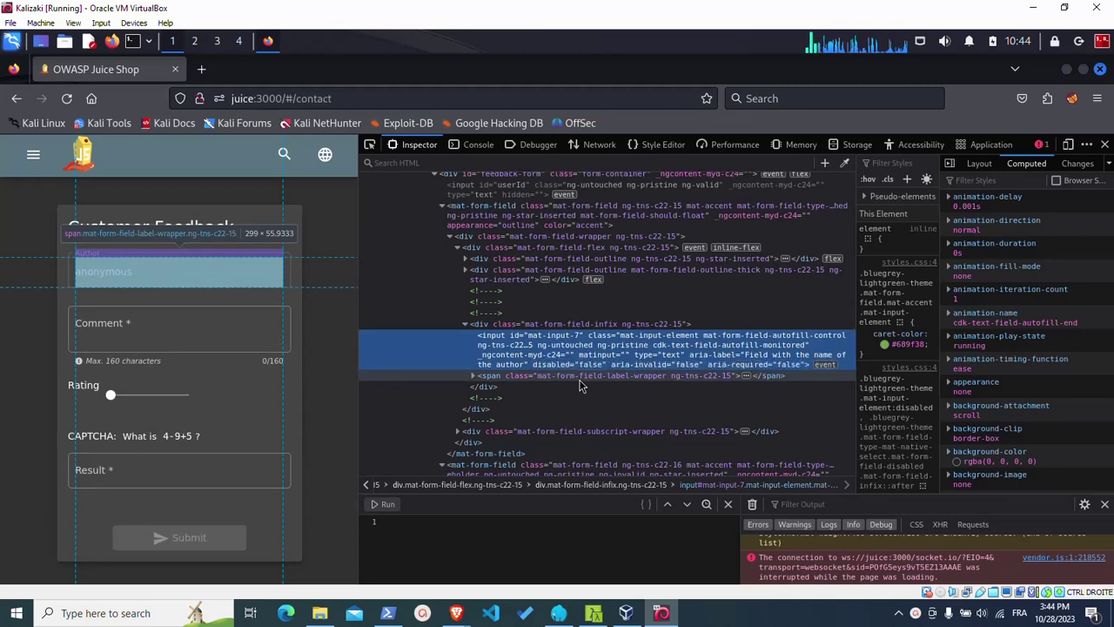
{"action": "key", "text": "Return"}
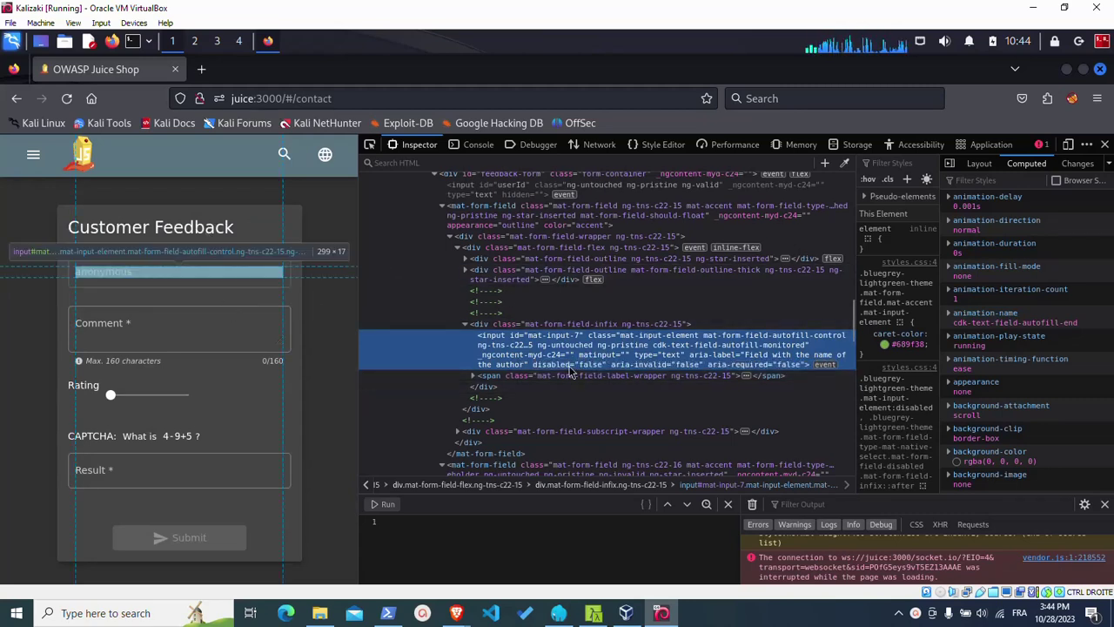
{"action": "double_click", "coordinate": [603, 364]}
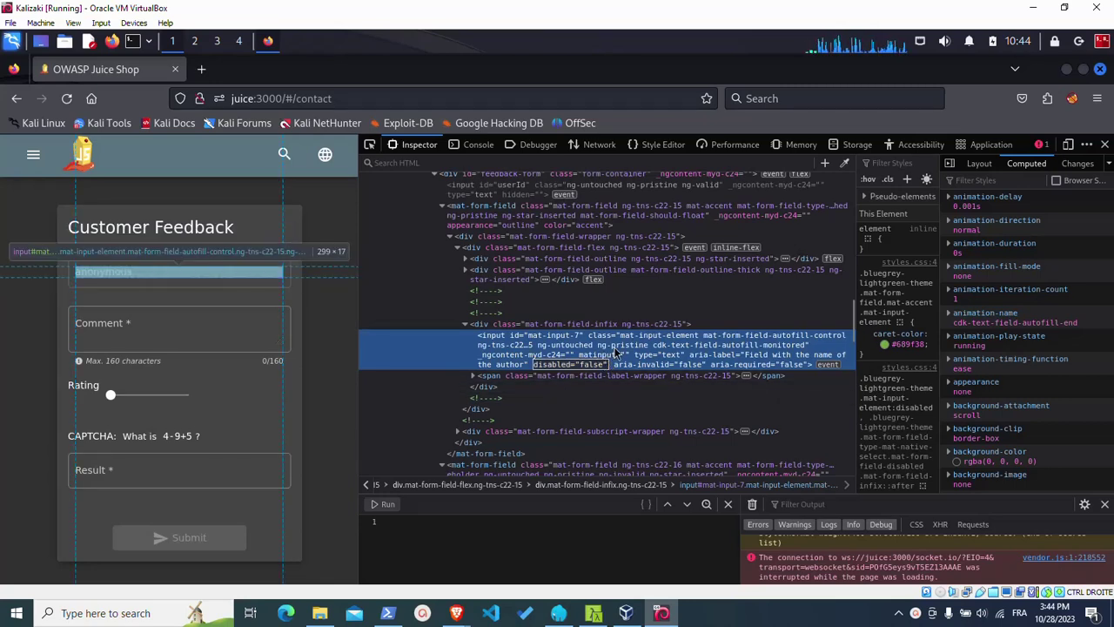
{"action": "key", "text": "BackSpace"}
{"action": "key", "text": "BackSpace"}
{"action": "key", "text": "BackSpace"}
{"action": "key", "text": "BackSpace"}
{"action": "key", "text": "BackSpace"}
{"action": "key", "text": "BackSpace"}
{"action": "key", "text": "BackSpace"}
{"action": "key", "text": "BackSpace"}
{"action": "key", "text": "BackSpace"}
{"action": "key", "text": "BackSpace"}
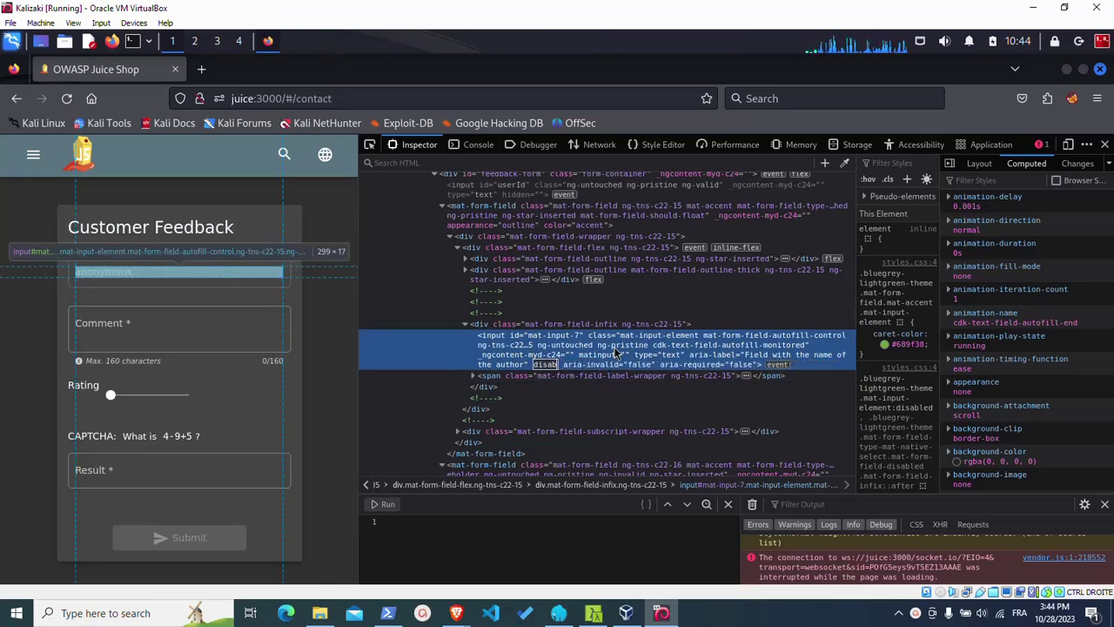
{"action": "key", "text": "BackSpace"}
{"action": "key", "text": "BackSpace"}
{"action": "key", "text": "BackSpace"}
{"action": "key", "text": "BackSpace"}
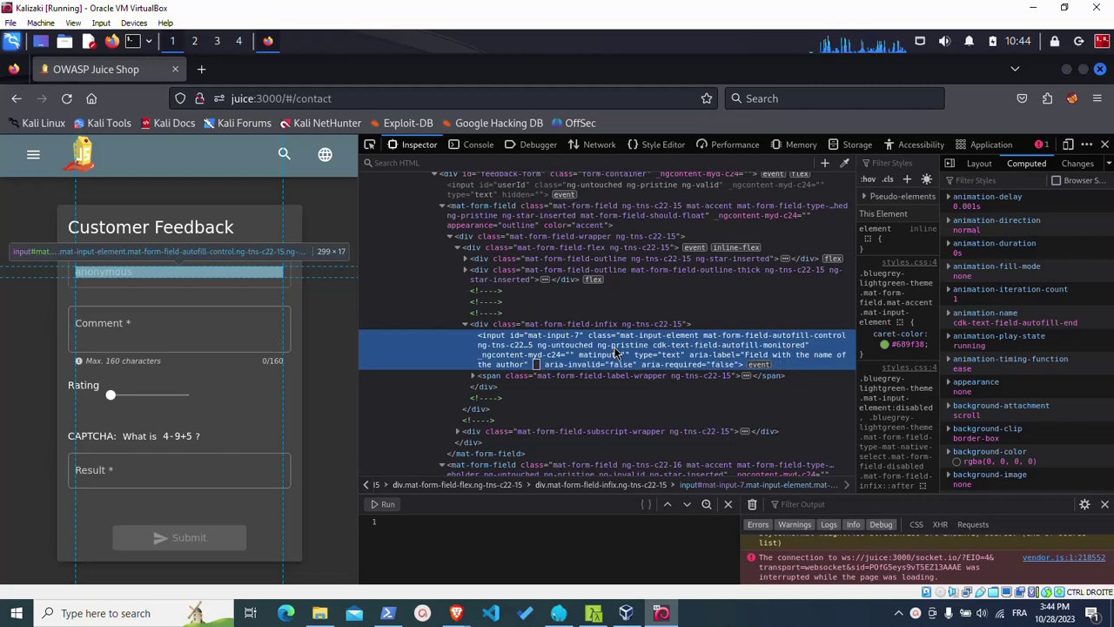
{"action": "key", "text": "Return"}
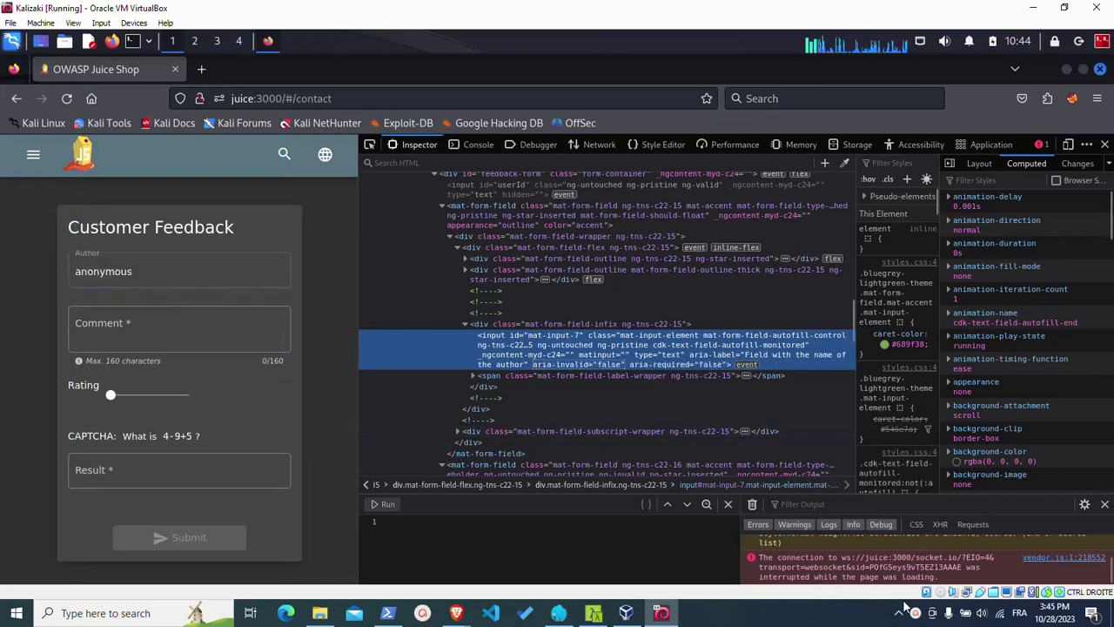
Replace the Author with another user's e-mail, write a comment, and set a one-star rating.
{"action": "left_click", "coordinate": [135, 271]}
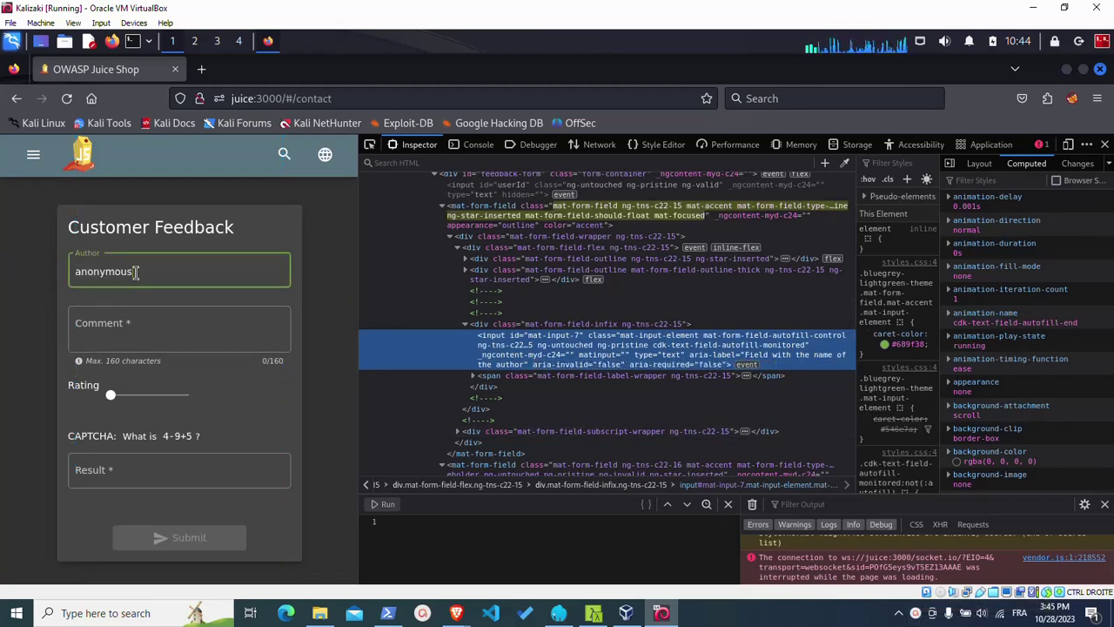
{"action": "left_click_drag", "start_coordinate": [138, 273], "coordinate": [73, 266]}
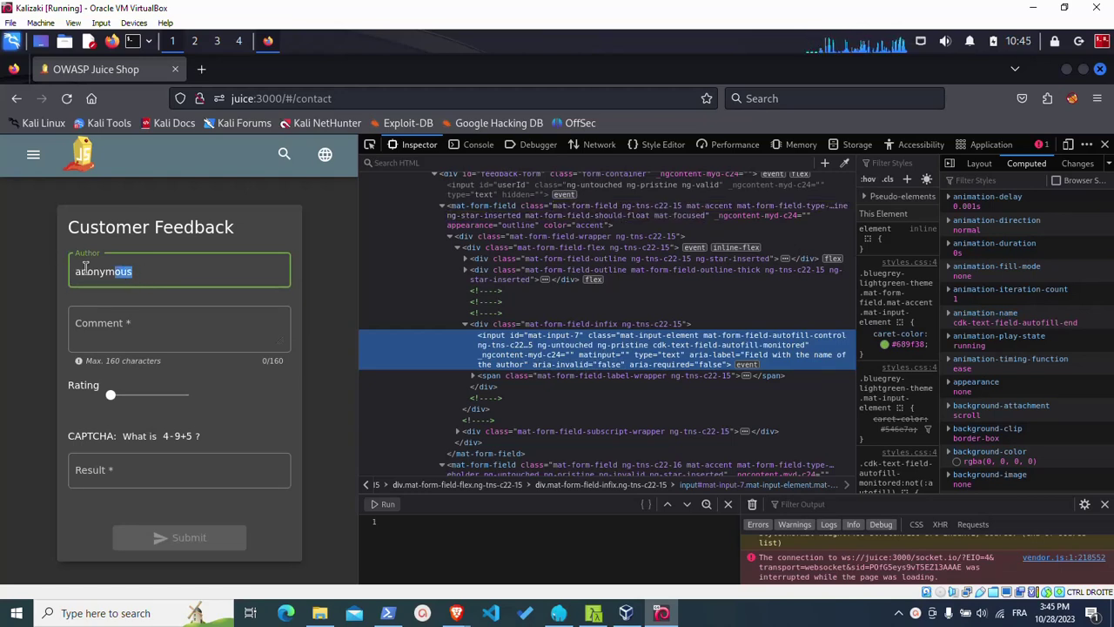
{"action": "type", "text": "adm"}
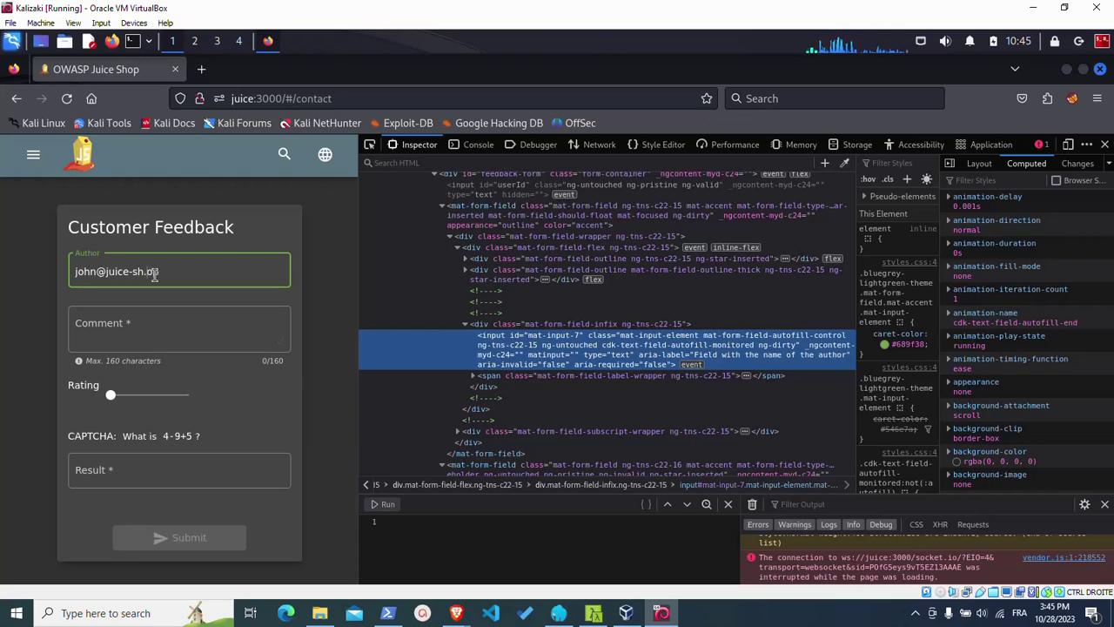
{"action": "left_click", "coordinate": [120, 329]}
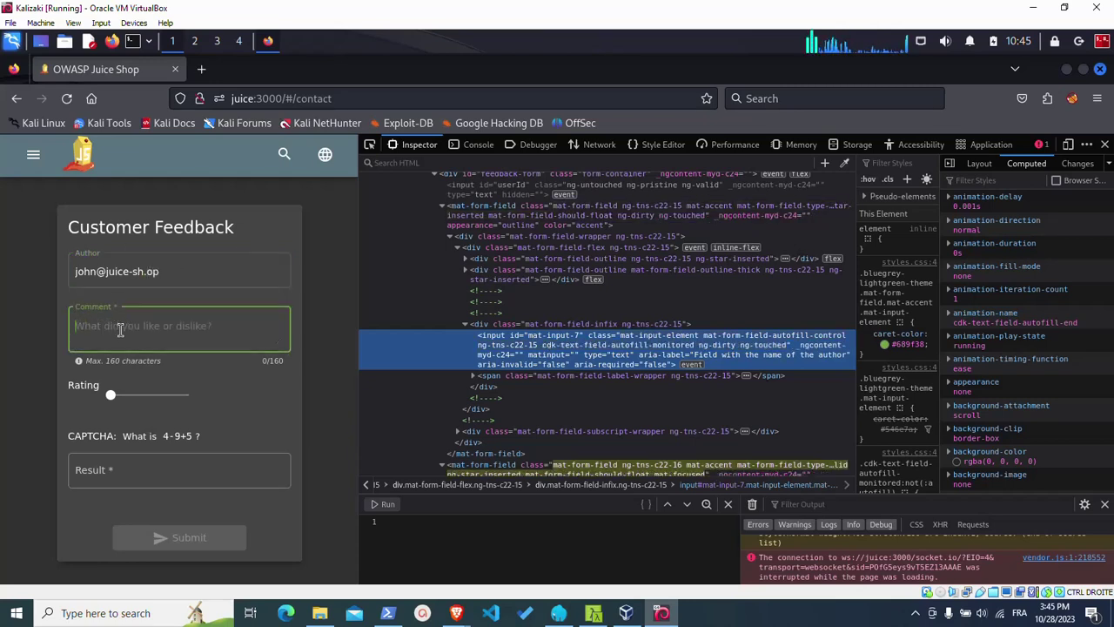
{"action": "type", "text": "Fuck "}
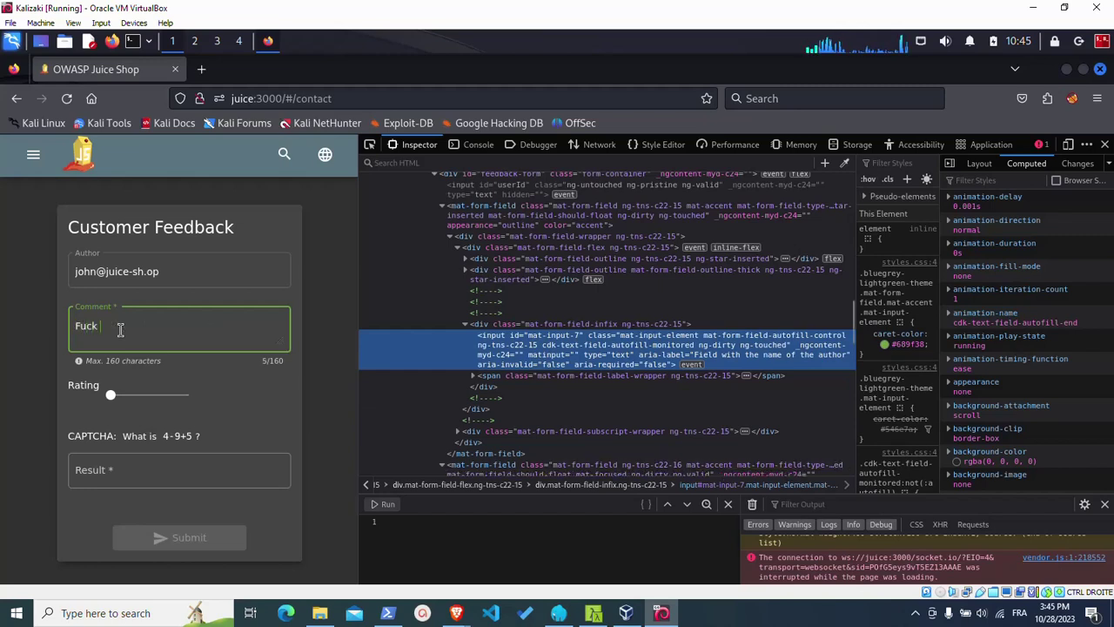
{"action": "type", "text": "th"}
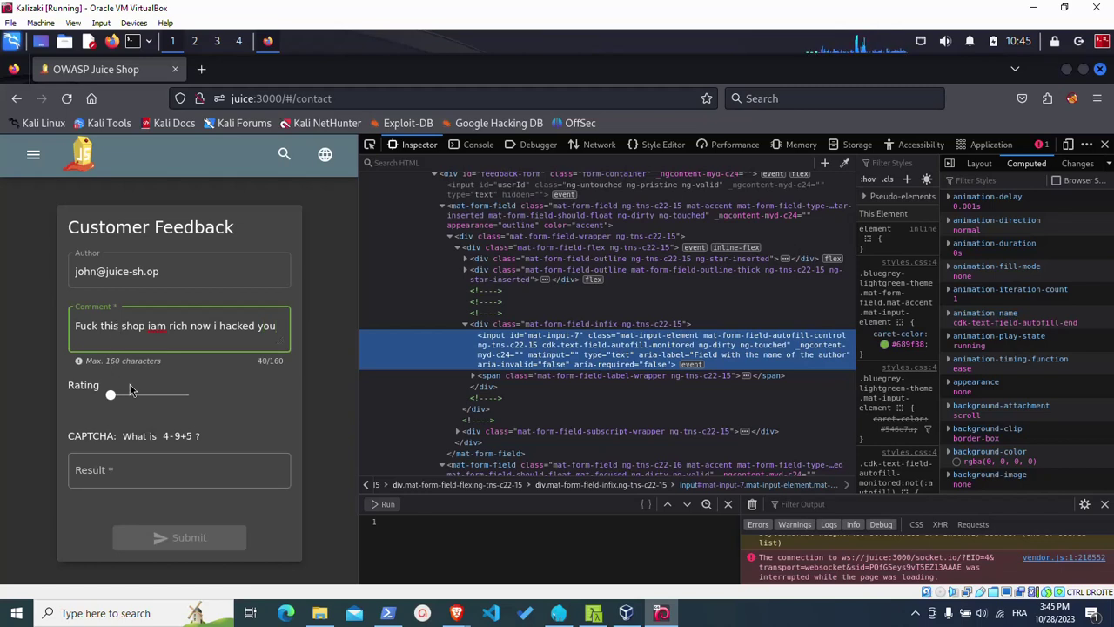
{"action": "left_click_drag", "start_coordinate": [113, 398], "coordinate": [120, 398]}
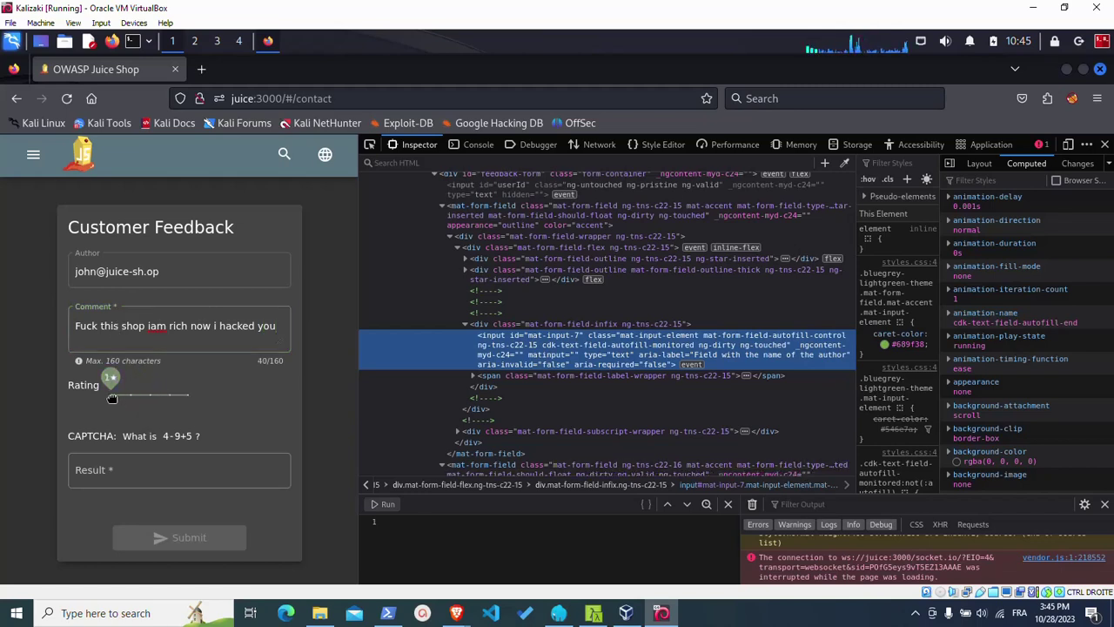
Answer the 4-9+5 CAPTCHA, retrying with 0 after a wrong 10, and submit the feedback.
{"action": "left_click", "coordinate": [113, 472]}
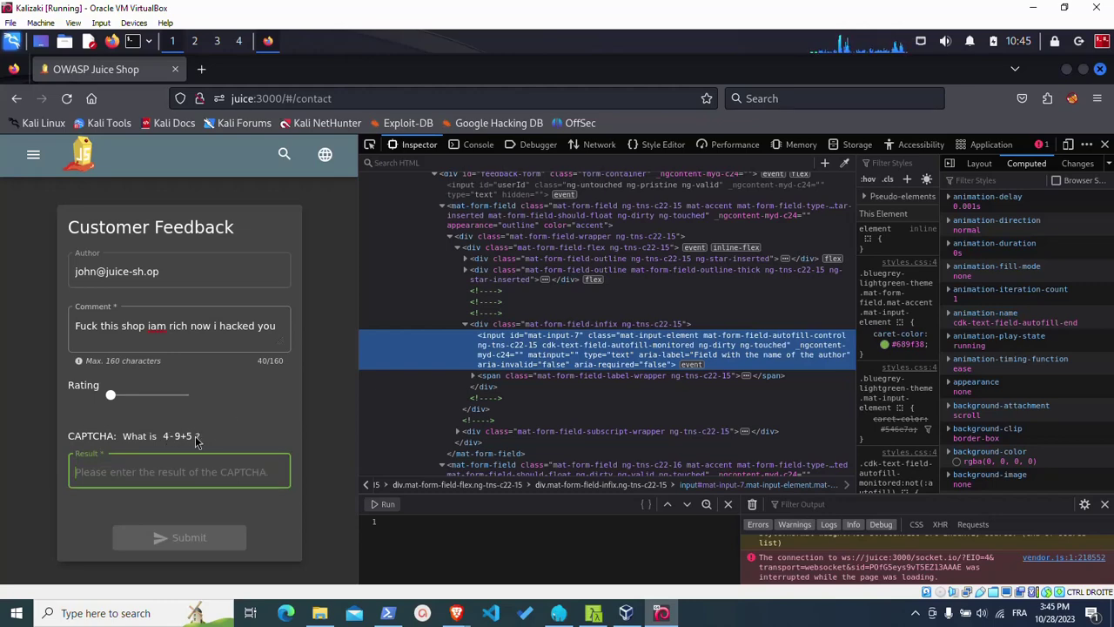
{"action": "left_click", "coordinate": [915, 612]}
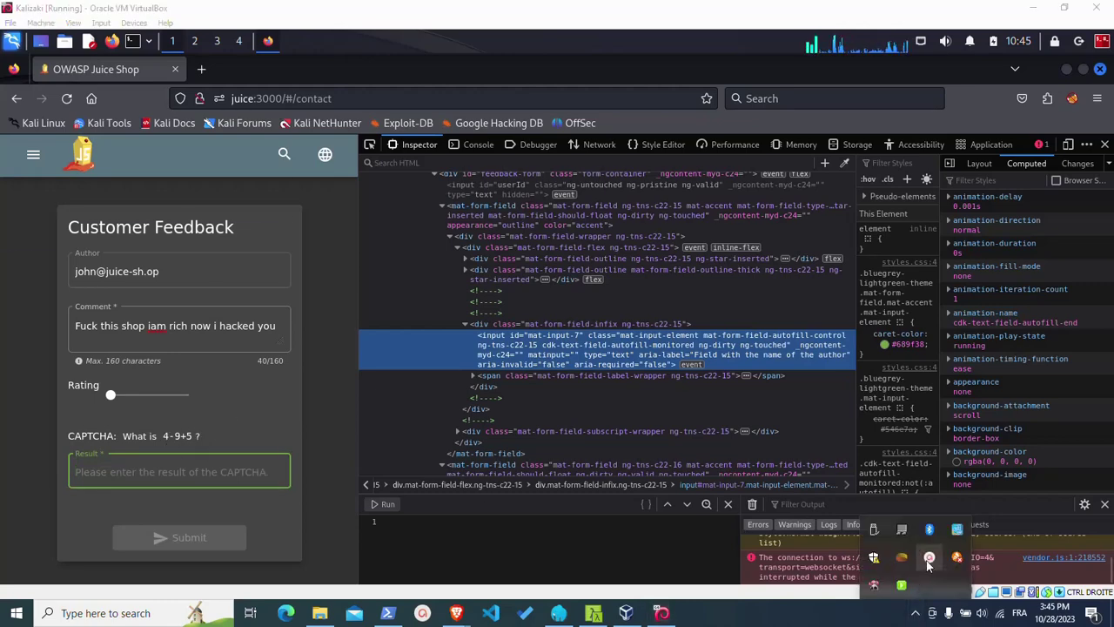
{"action": "left_click", "coordinate": [927, 557]}
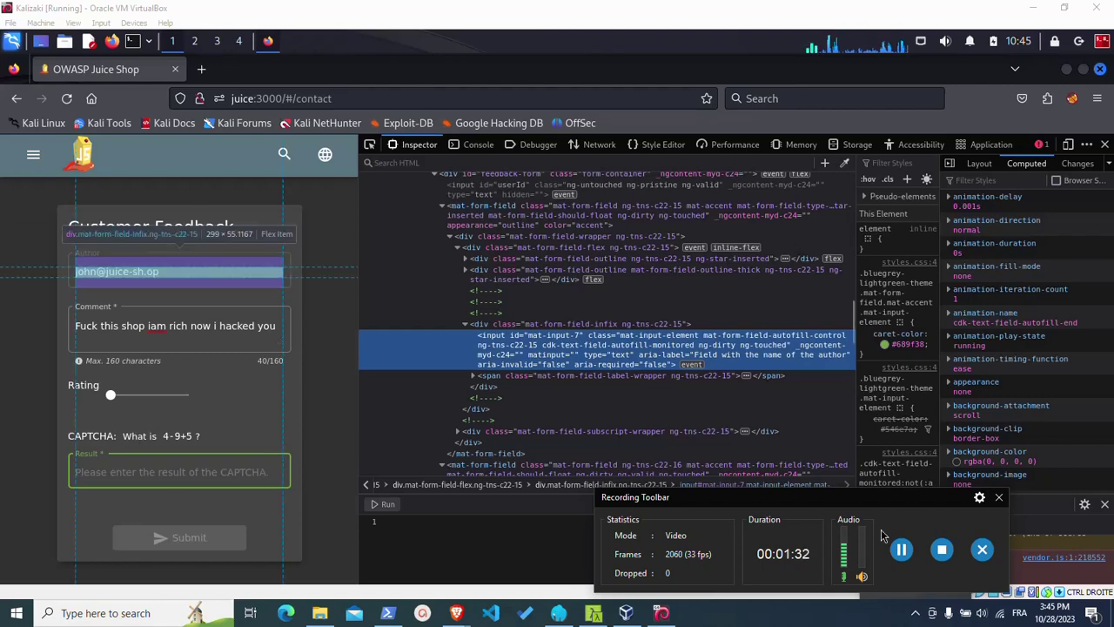
{"action": "left_click_drag", "start_coordinate": [193, 437], "coordinate": [143, 436]}
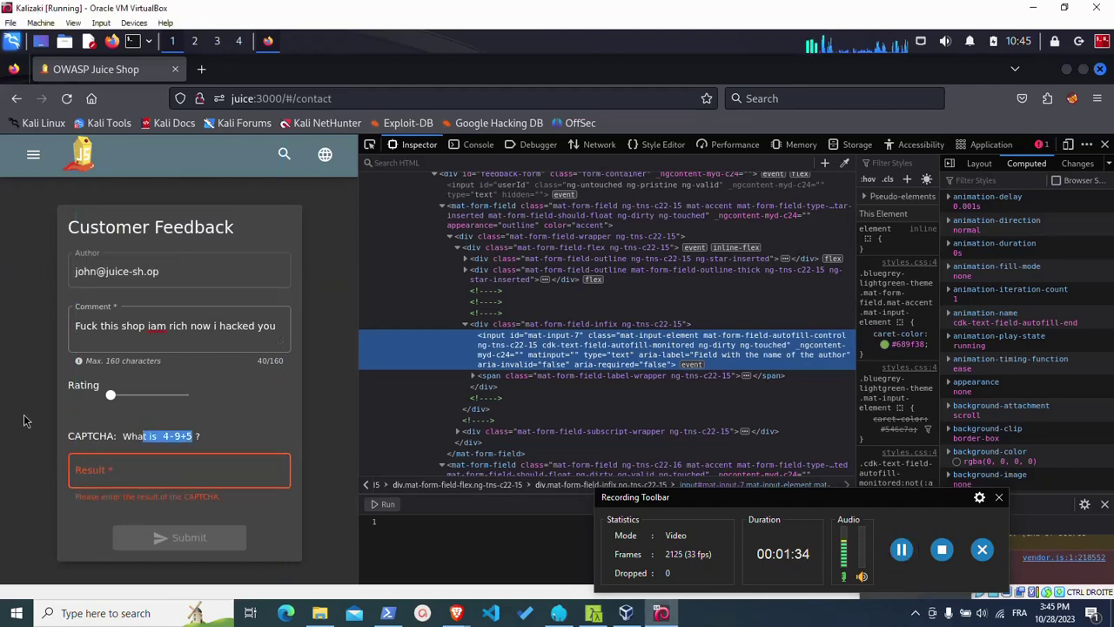
{"action": "left_click_drag", "start_coordinate": [183, 470], "coordinate": [135, 437]}
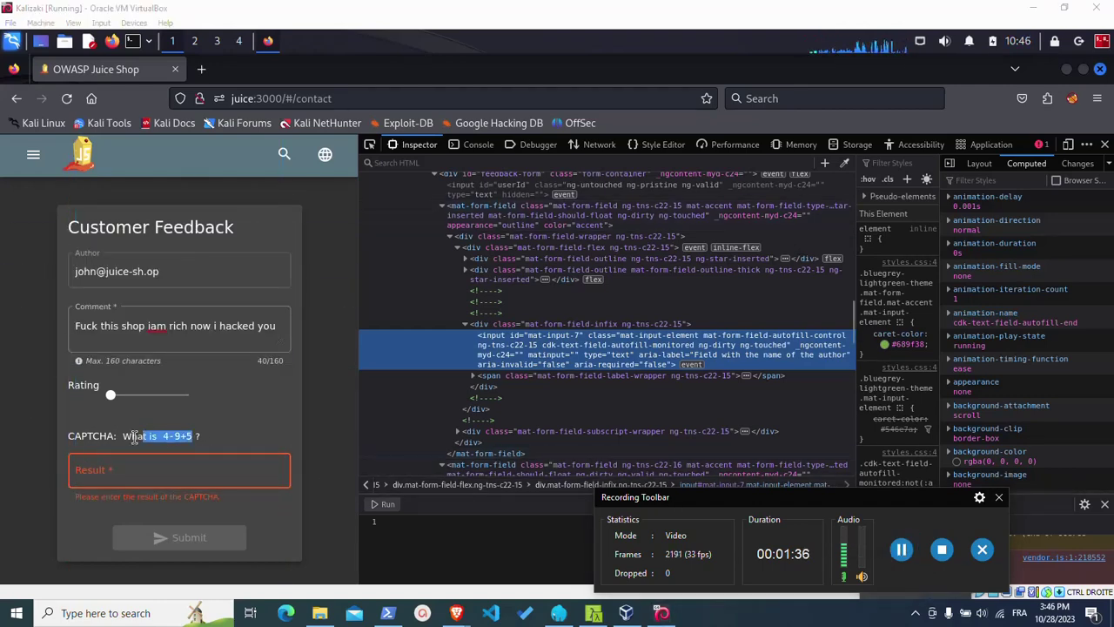
{"action": "left_click", "coordinate": [91, 472]}
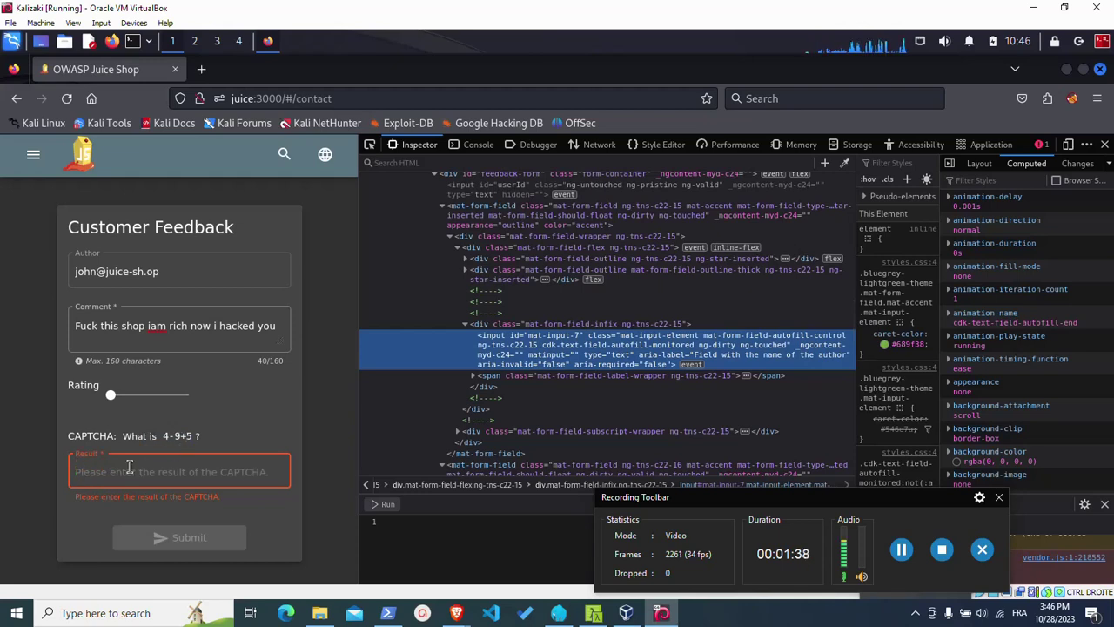
{"action": "type", "text": "10"}
{"action": "left_click", "coordinate": [187, 538]}
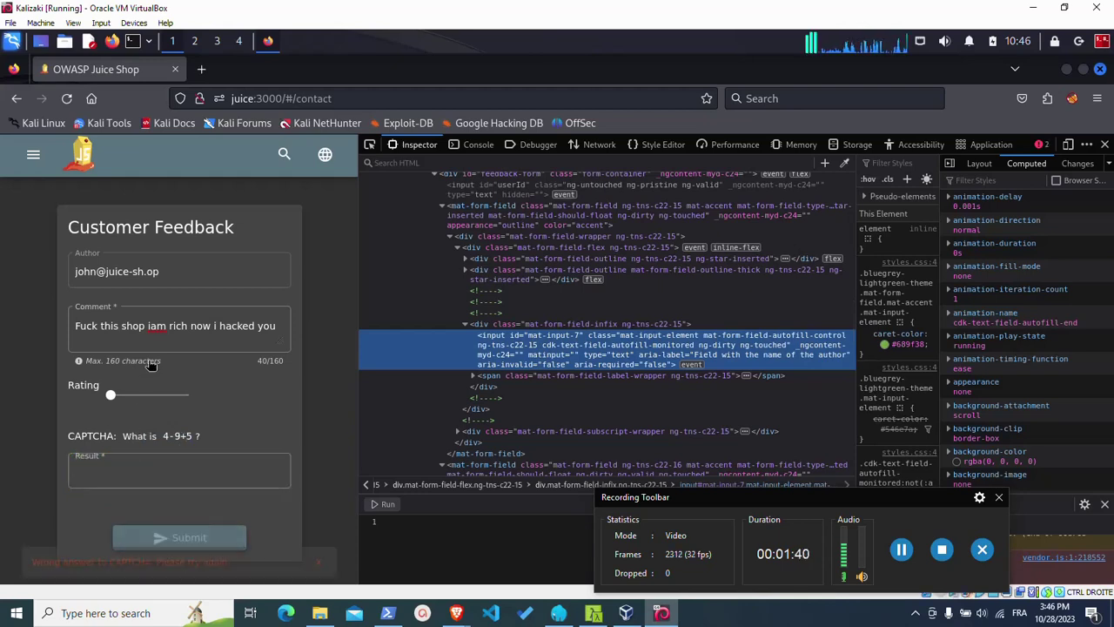
{"action": "left_click", "coordinate": [109, 470]}
{"action": "type", "text": "0"}
{"action": "left_click", "coordinate": [193, 538]}
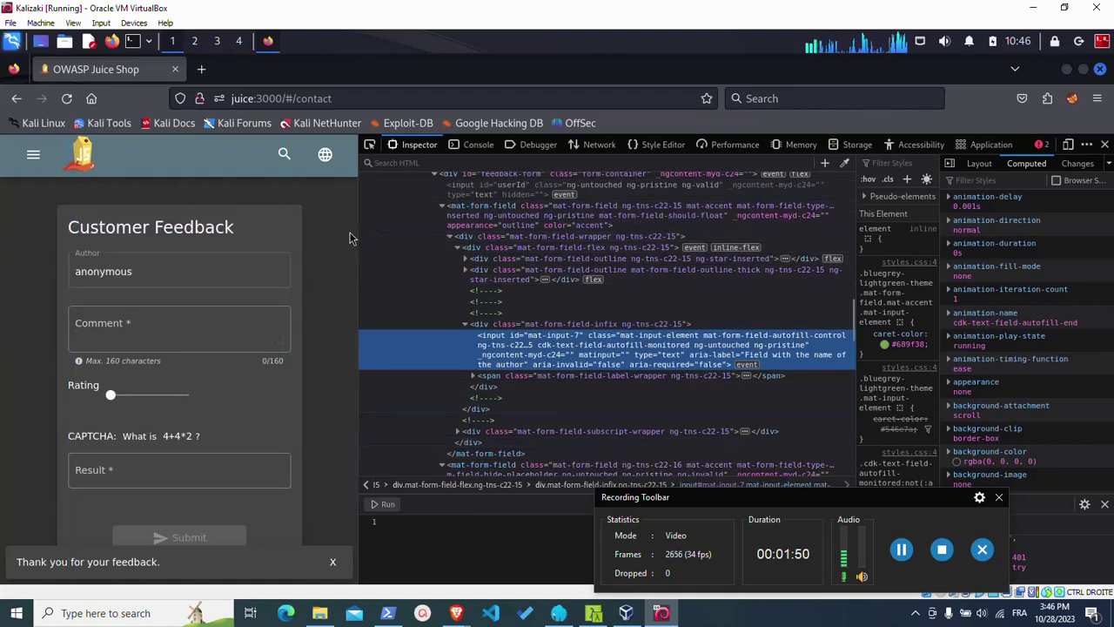
Close DevTools and log in using the saved administrator account from autocomplete.
{"action": "left_click_drag", "start_coordinate": [712, 215], "coordinate": [1062, 165]}
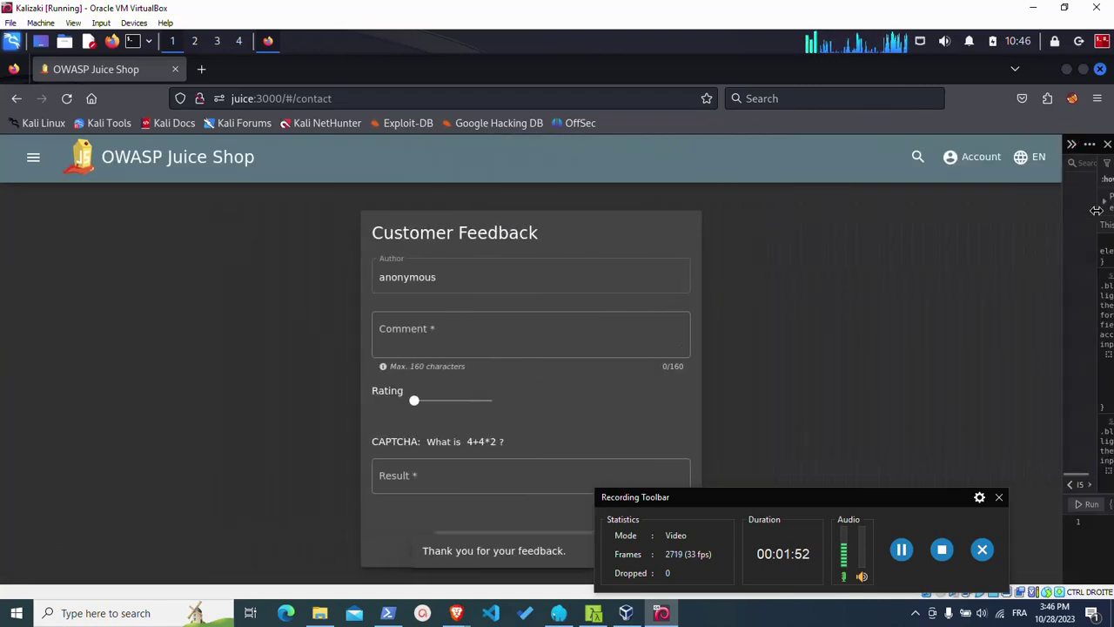
{"action": "key", "text": "F12"}
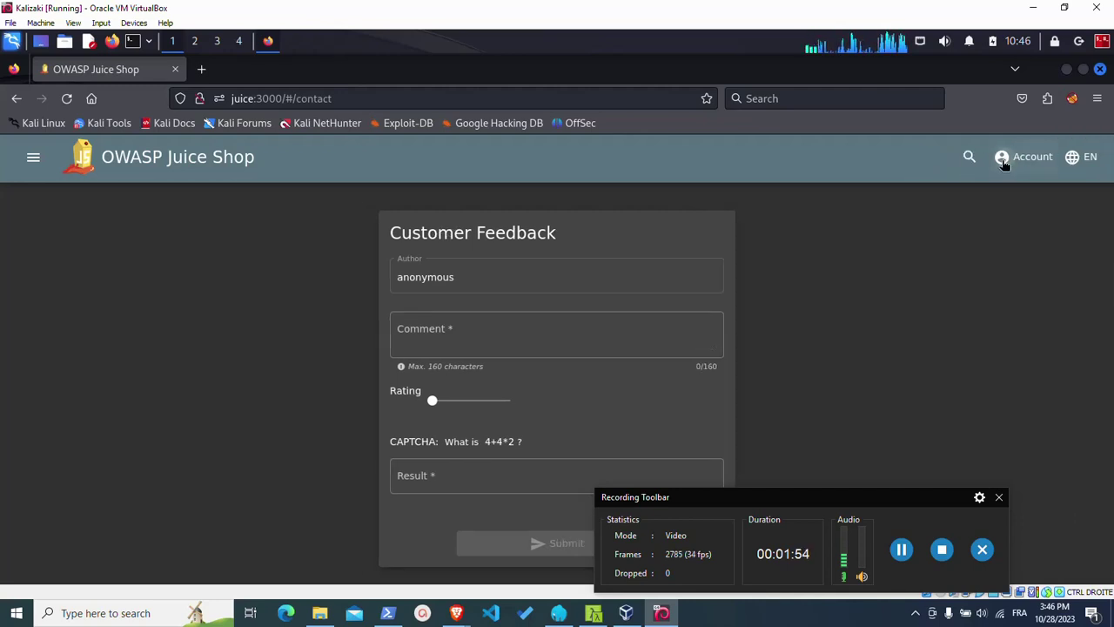
{"action": "left_click", "coordinate": [1014, 158]}
{"action": "left_click", "coordinate": [1027, 194]}
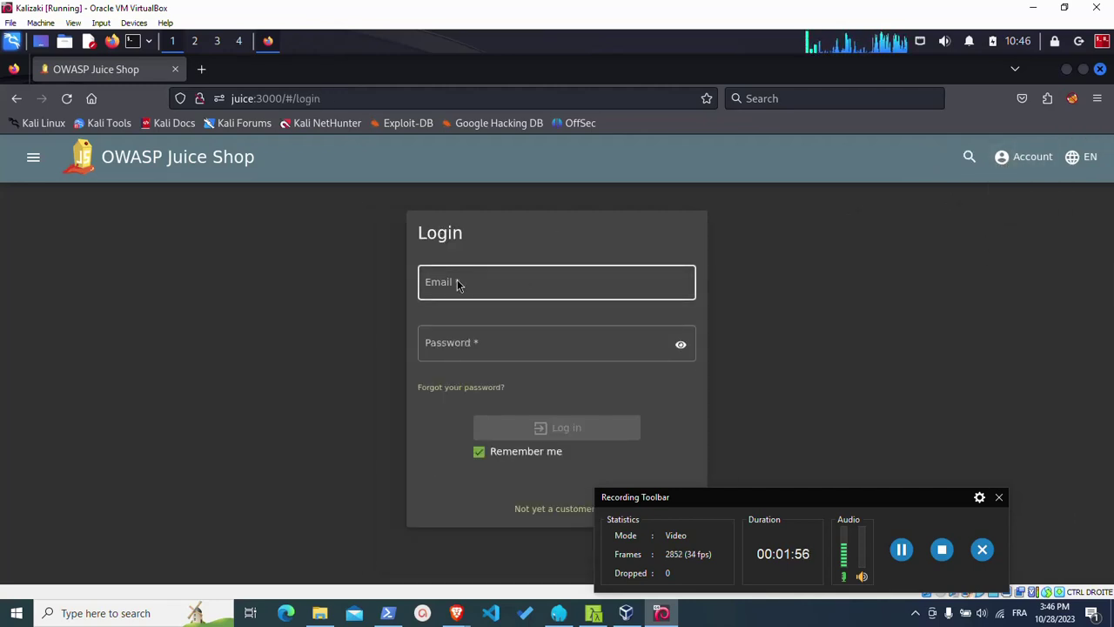
{"action": "left_click", "coordinate": [456, 284]}
{"action": "type", "text": "d"}
{"action": "left_click", "coordinate": [477, 336]}
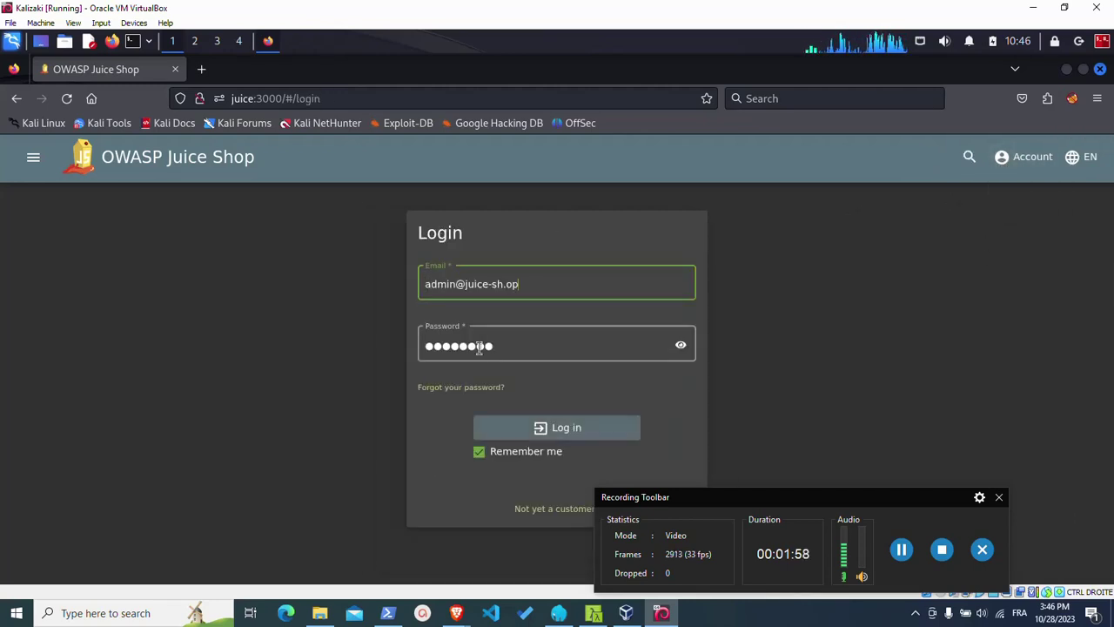
{"action": "left_click", "coordinate": [477, 346]}
{"action": "left_click", "coordinate": [545, 434]}
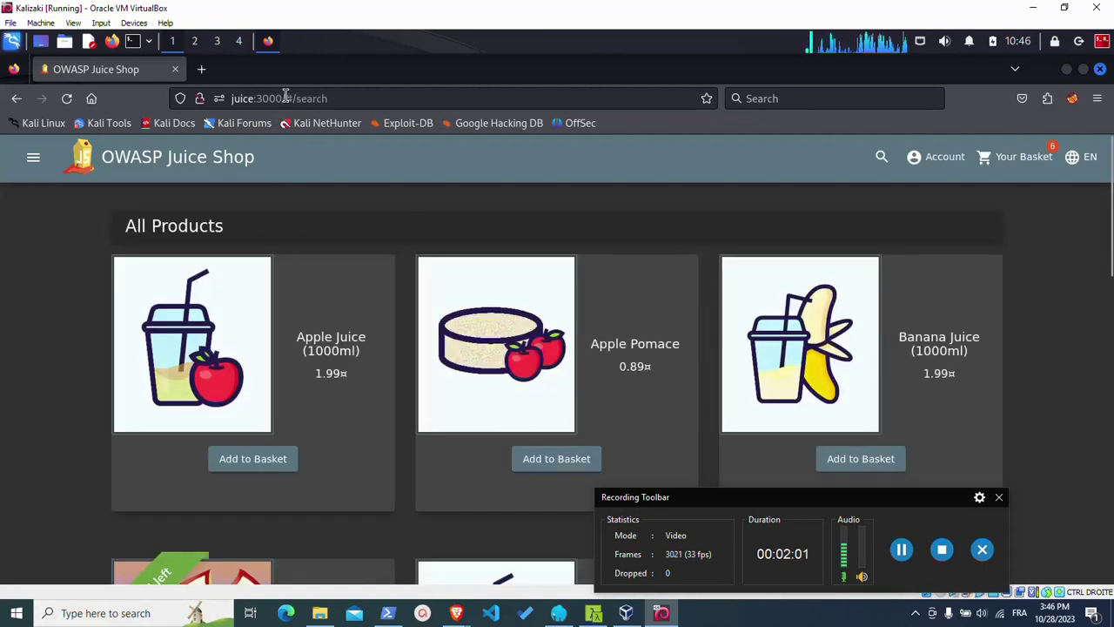
Navigate to /#/administration in the address bar, correcting the mistyped path.
{"action": "left_click_drag", "start_coordinate": [285, 98], "coordinate": [352, 95]}
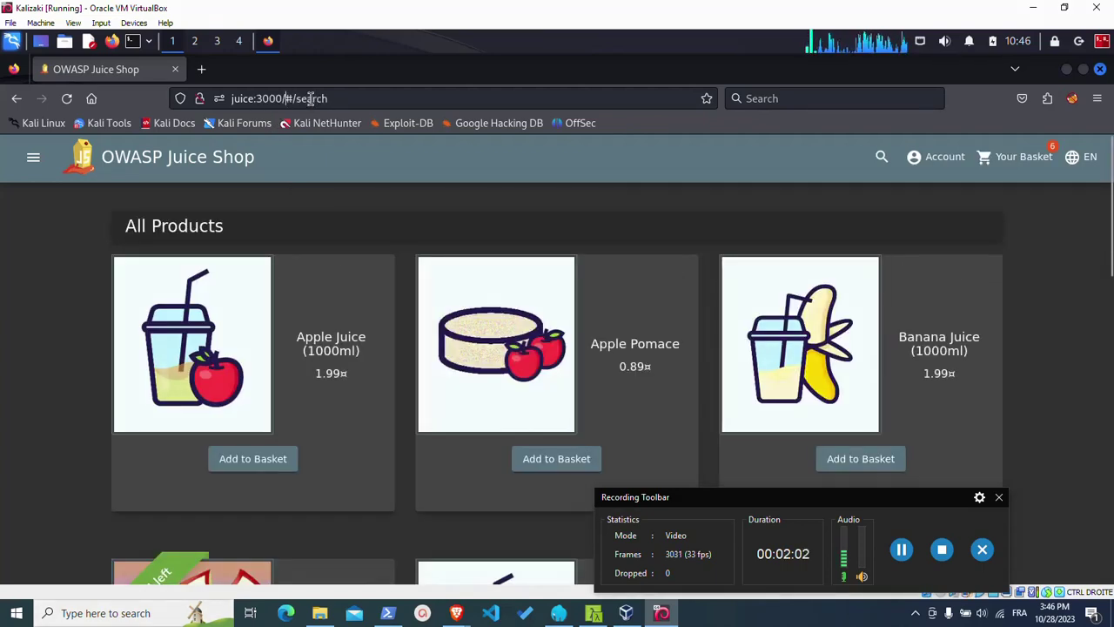
{"action": "type", "text": "aminist"}
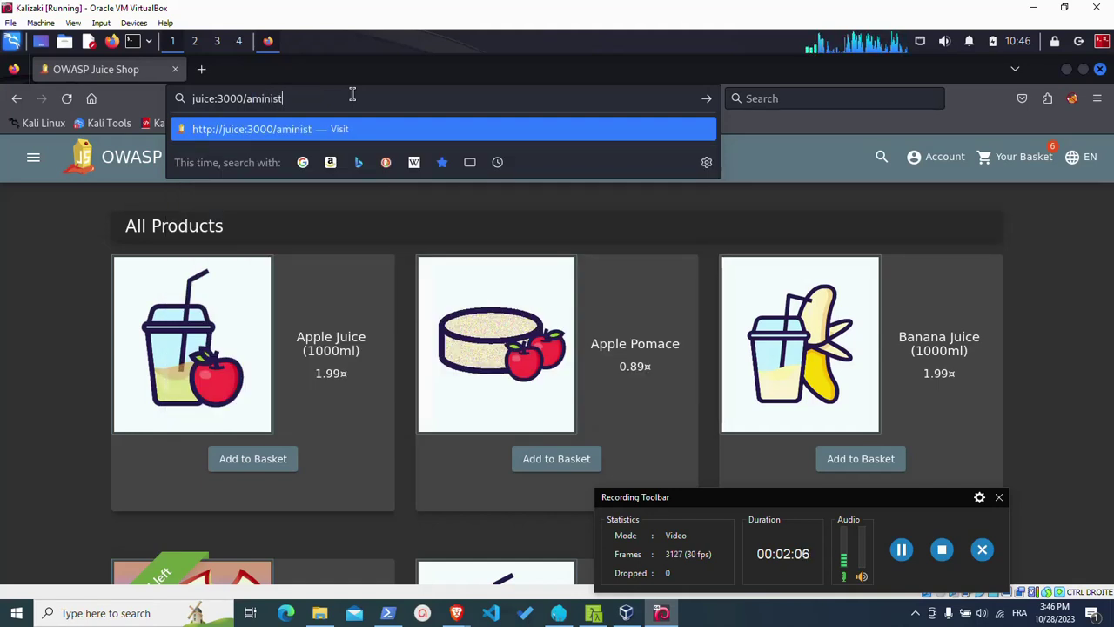
{"action": "type", "text": "ration"}
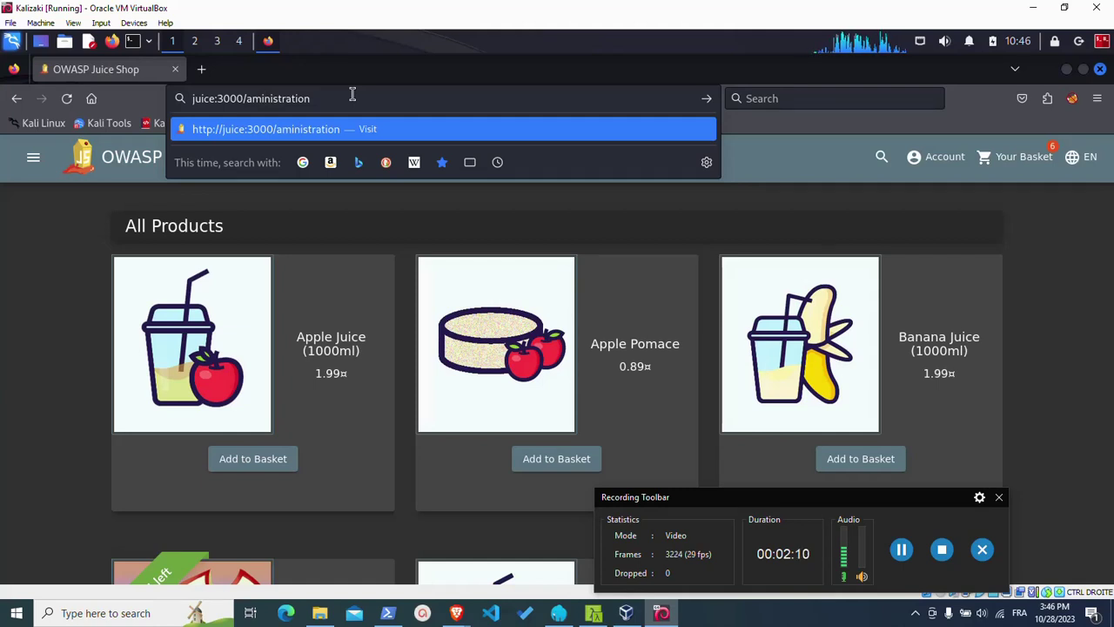
{"action": "type", "text": "#/"}
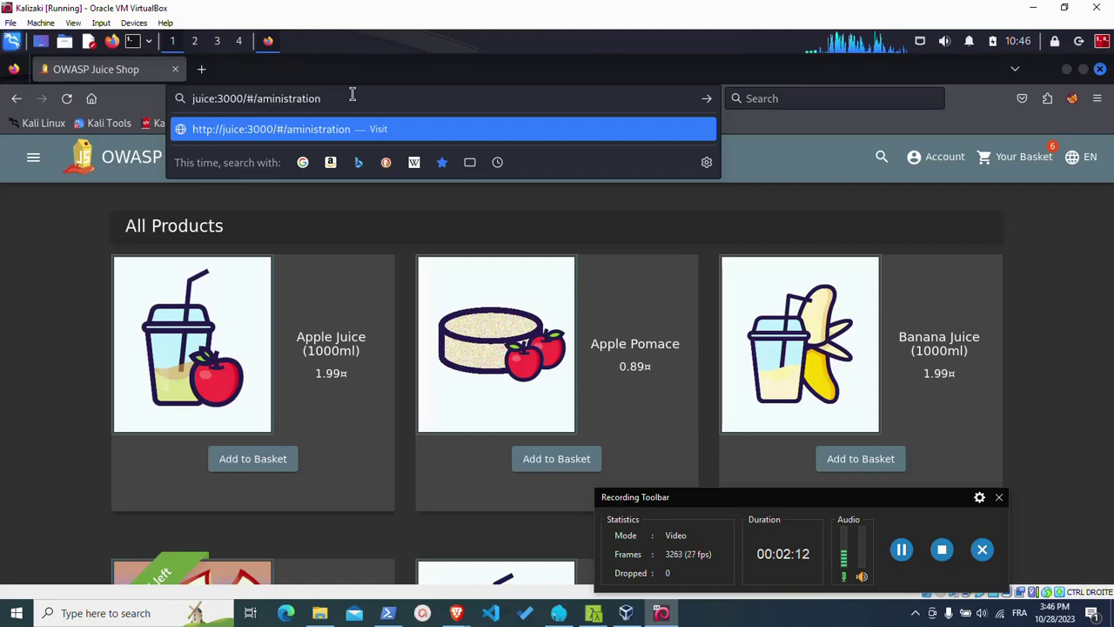
{"action": "key", "text": "Return"}
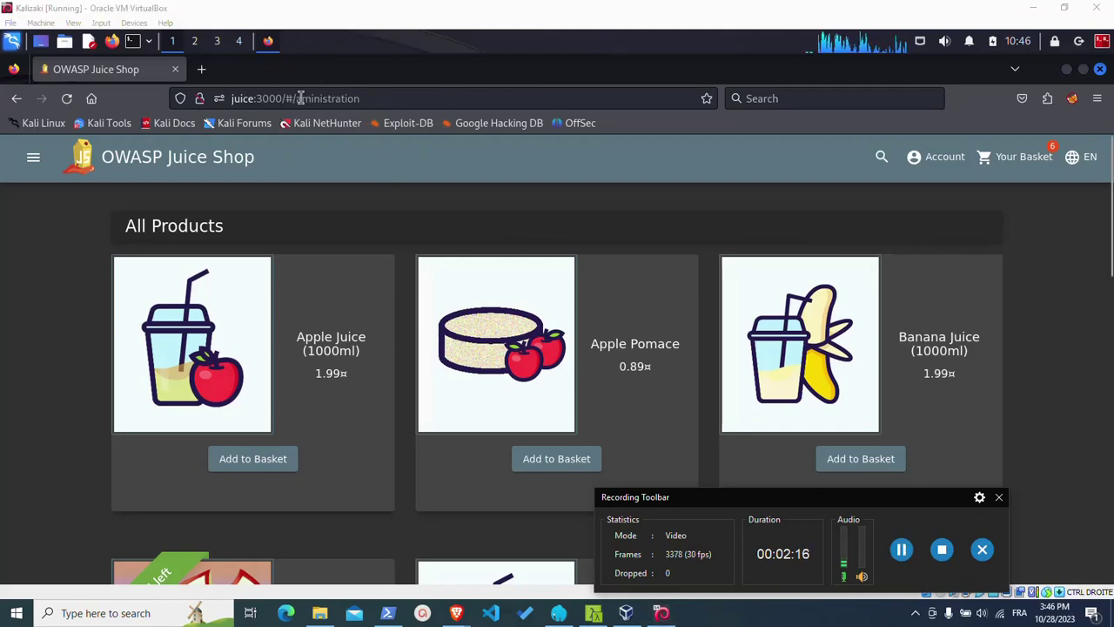
{"action": "left_click", "coordinate": [304, 101]}
{"action": "left_click", "coordinate": [298, 100]}
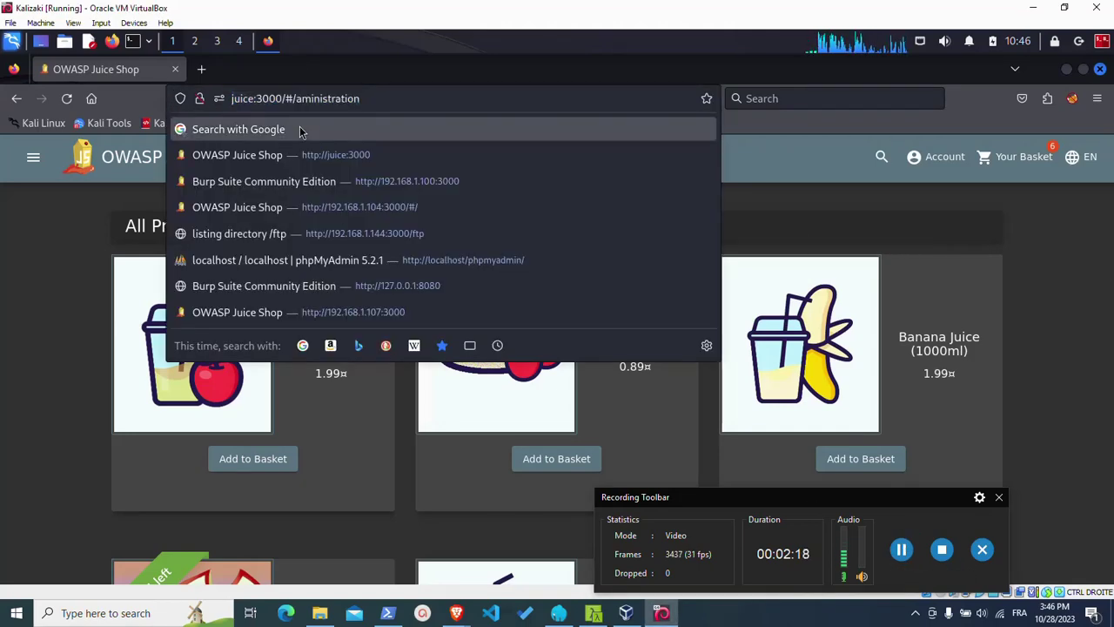
{"action": "type", "text": "d"}
{"action": "key", "text": "Return"}
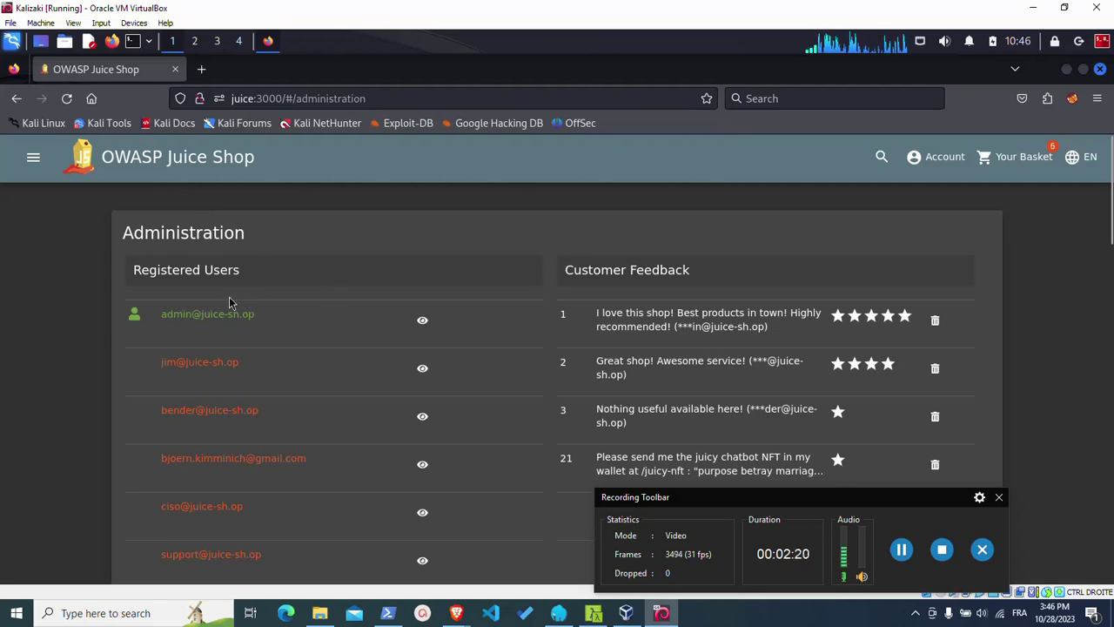
Find and highlight the submitted one-star feedback comment, then close its details.
{"action": "scroll", "coordinate": [229, 300], "scroll_direction": "down", "scroll_amount": 1}
{"action": "scroll", "coordinate": [228, 301], "scroll_direction": "down", "scroll_amount": 2}
{"action": "scroll", "coordinate": [229, 301], "scroll_direction": "down", "scroll_amount": 2}
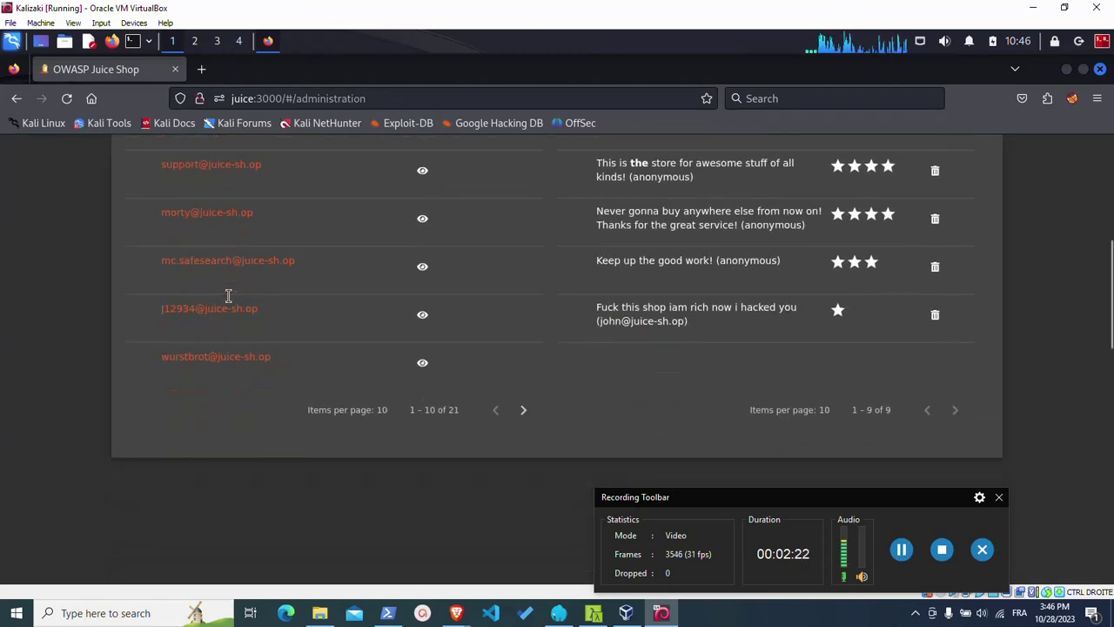
{"action": "left_click_drag", "start_coordinate": [612, 269], "coordinate": [687, 287]}
{"action": "left_click", "coordinate": [638, 417]}
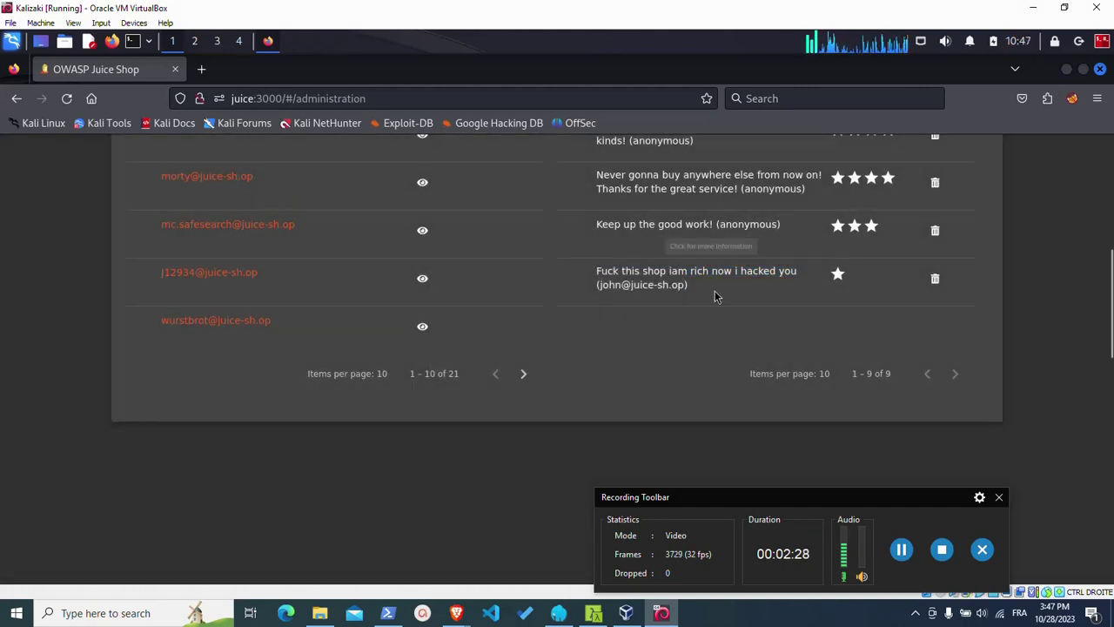
{"action": "scroll", "coordinate": [792, 354], "scroll_direction": "up", "scroll_amount": 2}
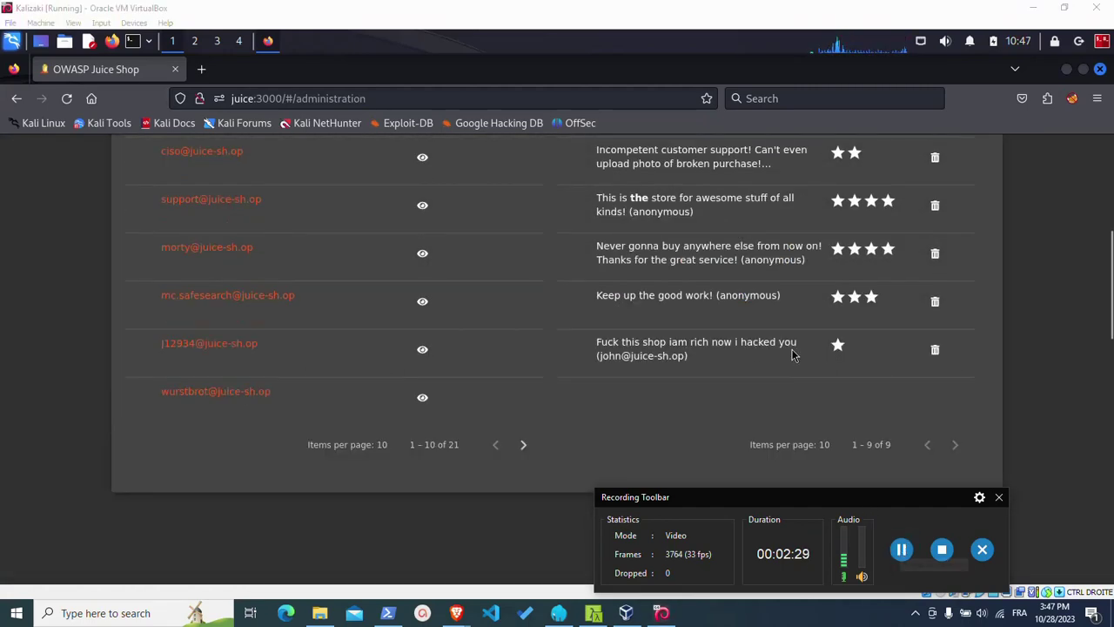
Delete the eight other feedback entries, from 'Keep up the good work!' to 'I love this shop!'.
{"action": "left_click", "coordinate": [935, 301]}
{"action": "left_click", "coordinate": [936, 252]}
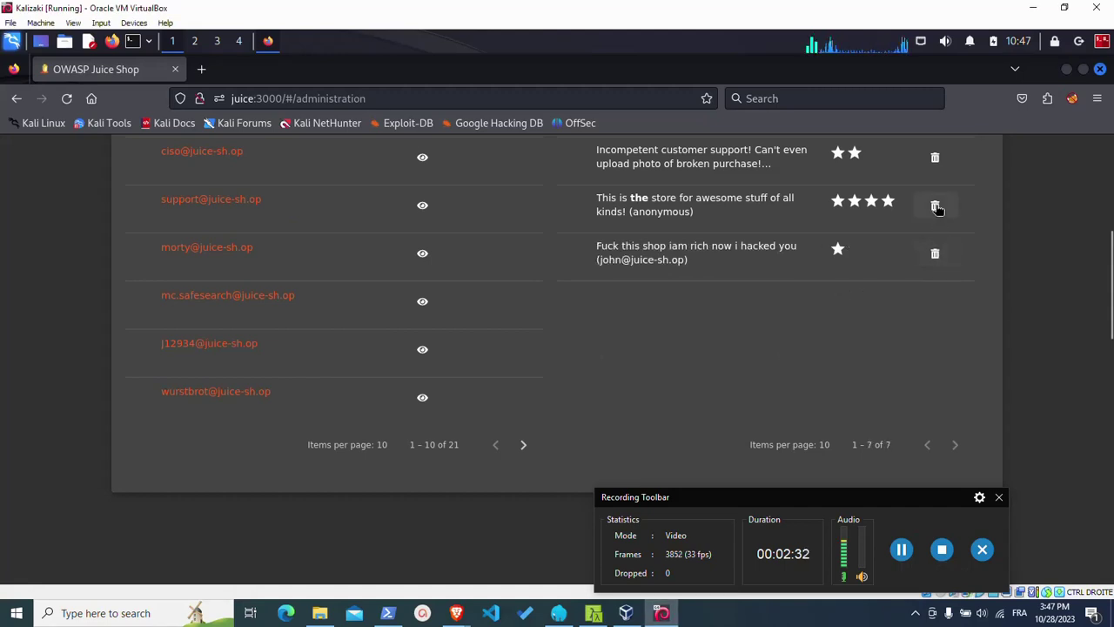
{"action": "left_click", "coordinate": [934, 204]}
{"action": "scroll", "coordinate": [920, 271], "scroll_direction": "up", "scroll_amount": 5}
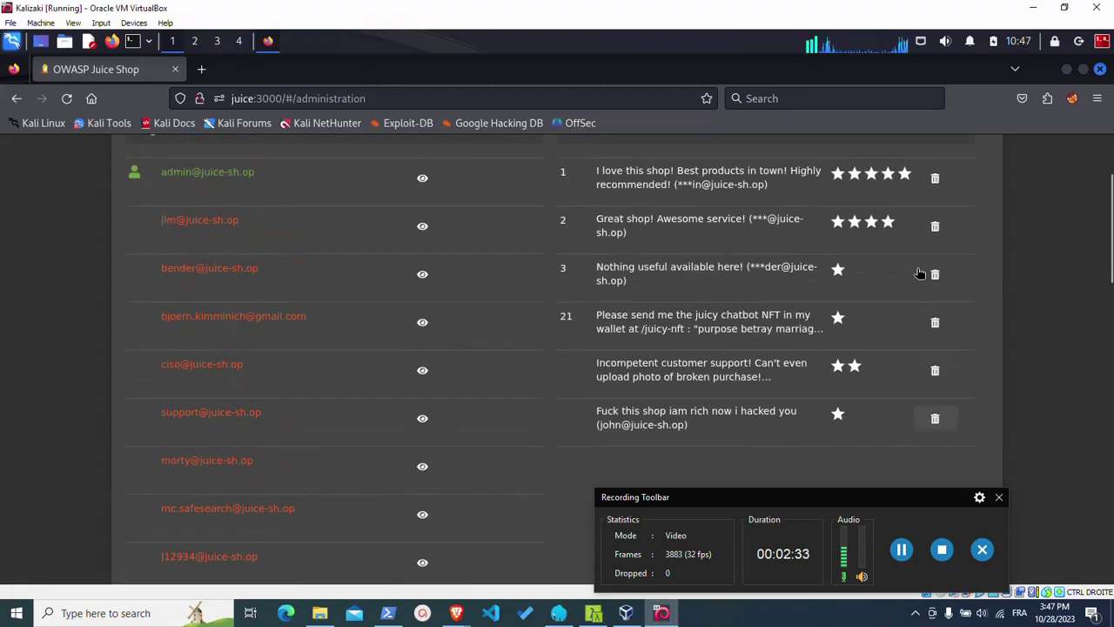
{"action": "left_click", "coordinate": [936, 371]}
{"action": "left_click", "coordinate": [934, 325]}
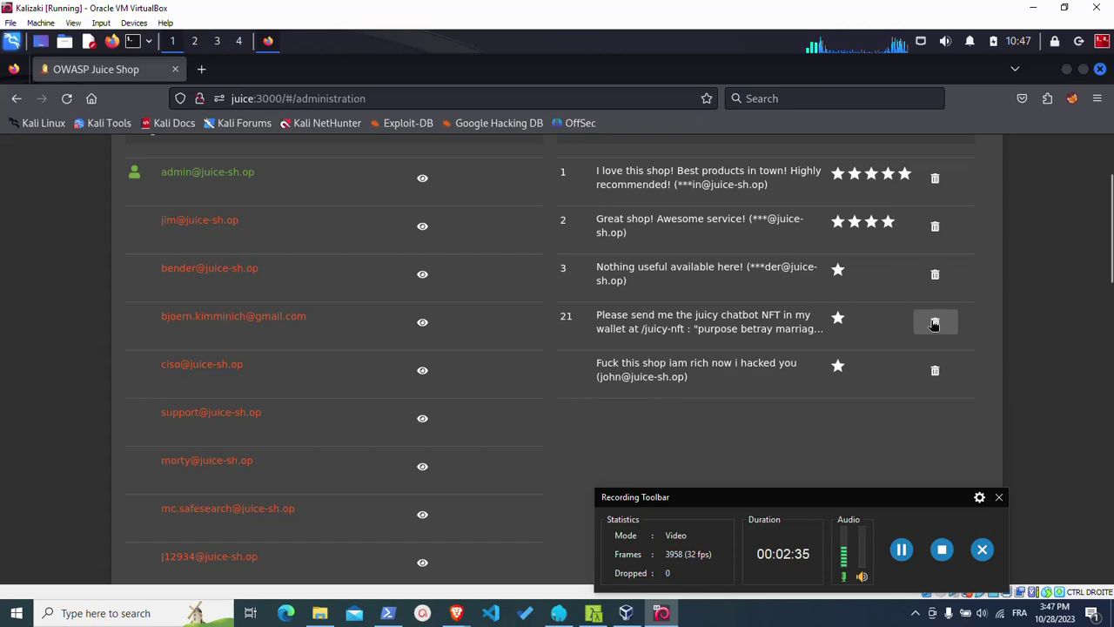
{"action": "left_click", "coordinate": [935, 273]}
{"action": "left_click", "coordinate": [935, 228]}
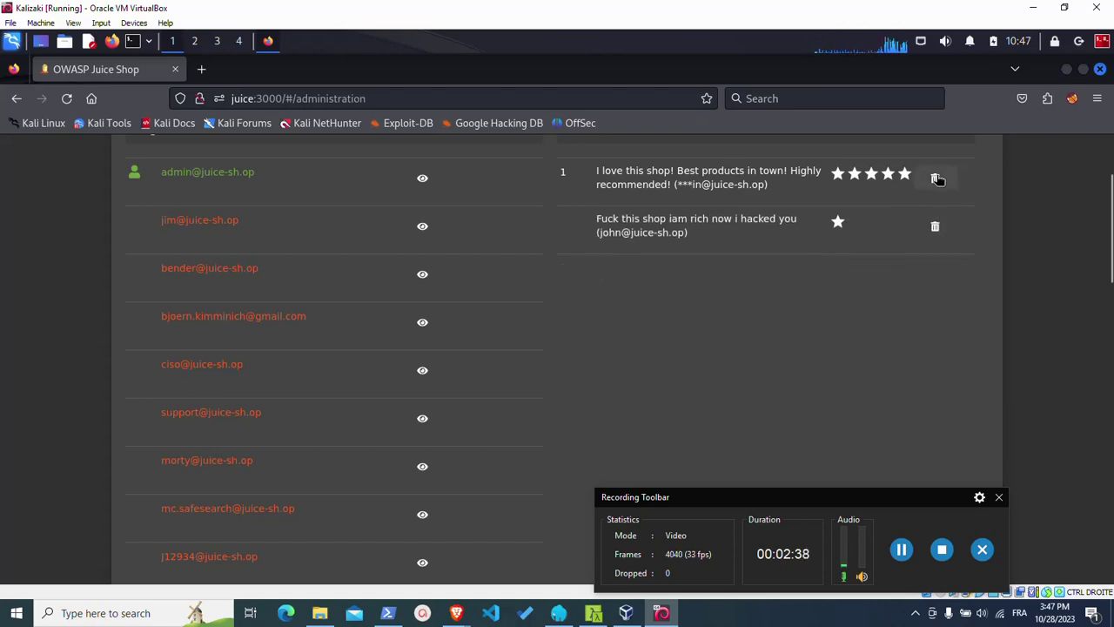
{"action": "left_click", "coordinate": [936, 177]}
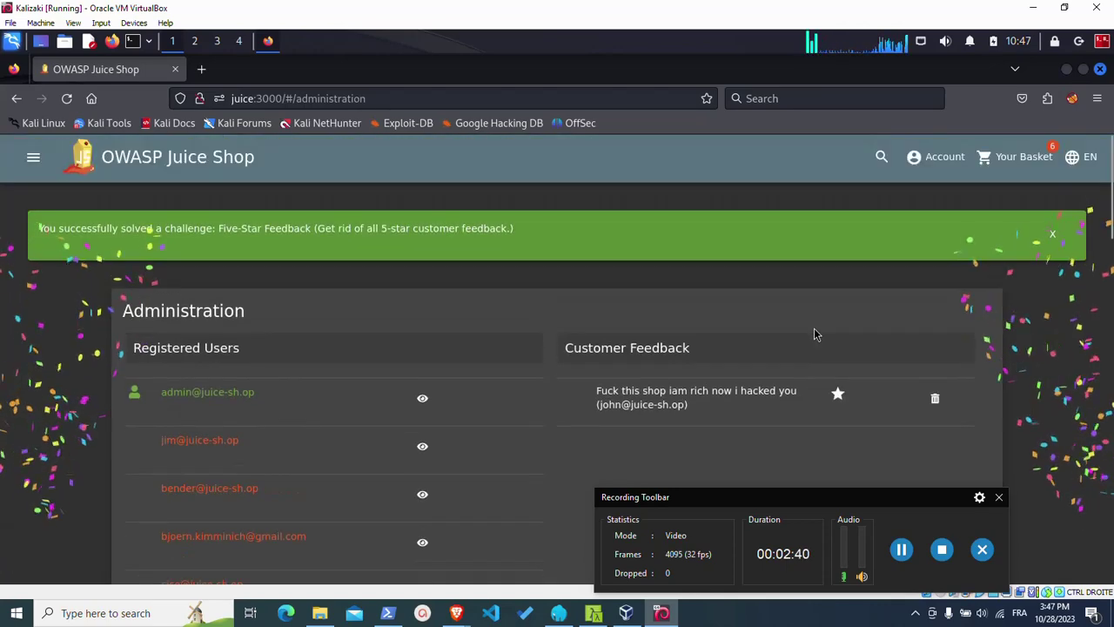
Dismiss the challenge-solved message, log out of admin, and open the anonymous Customer Feedback form.
{"action": "left_click_drag", "start_coordinate": [512, 228], "coordinate": [0, 250]}
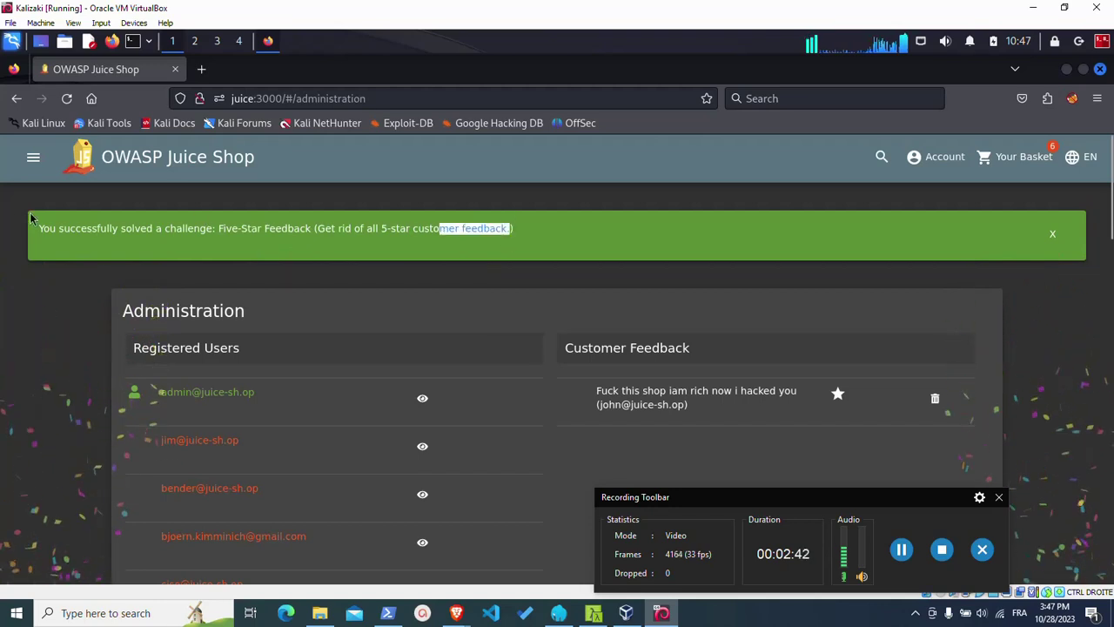
{"action": "left_click", "coordinate": [901, 557]}
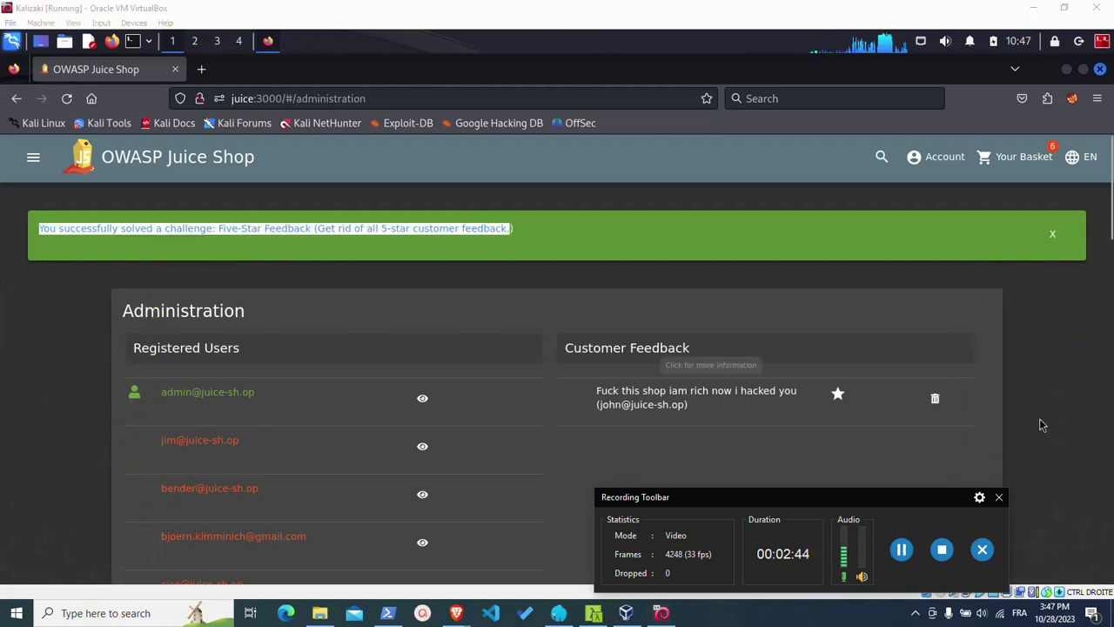
{"action": "left_click", "coordinate": [944, 158]}
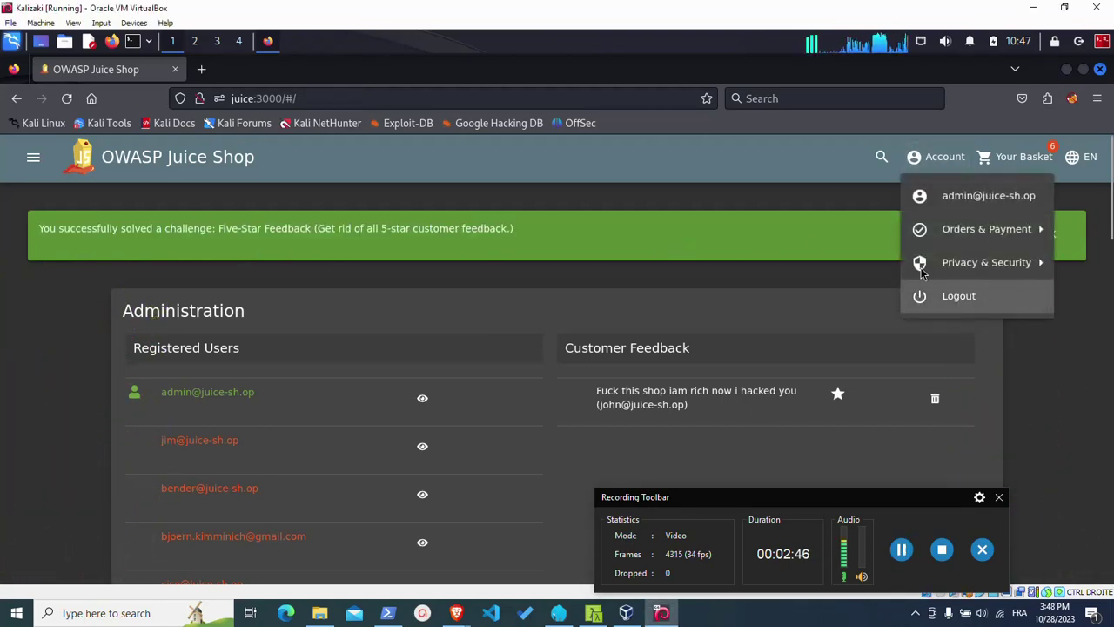
{"action": "left_click", "coordinate": [966, 296]}
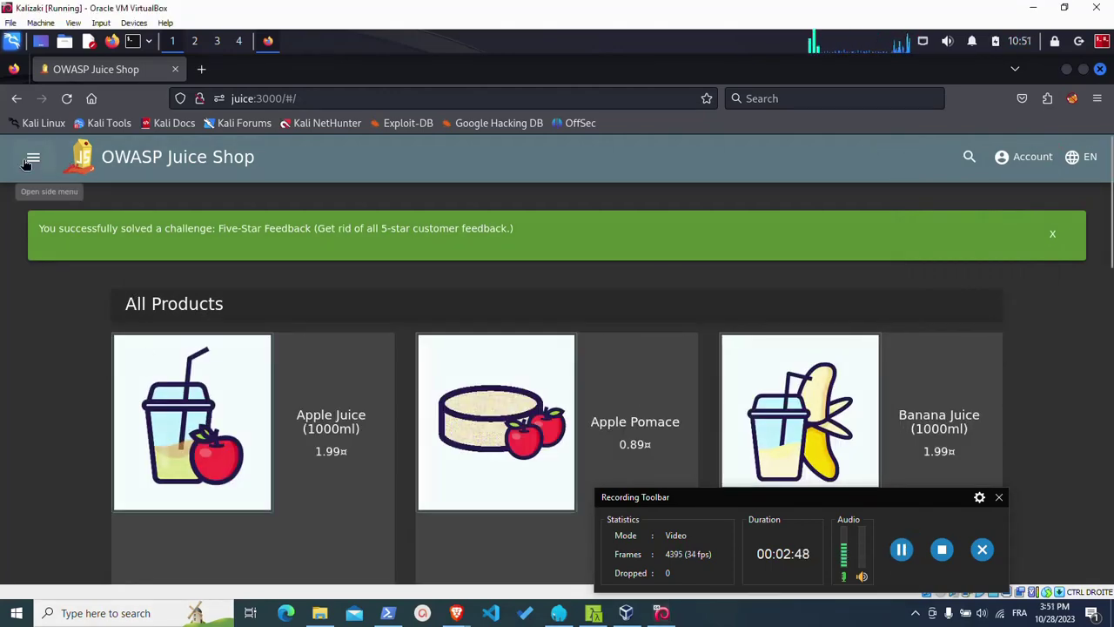
{"action": "left_click", "coordinate": [32, 159]}
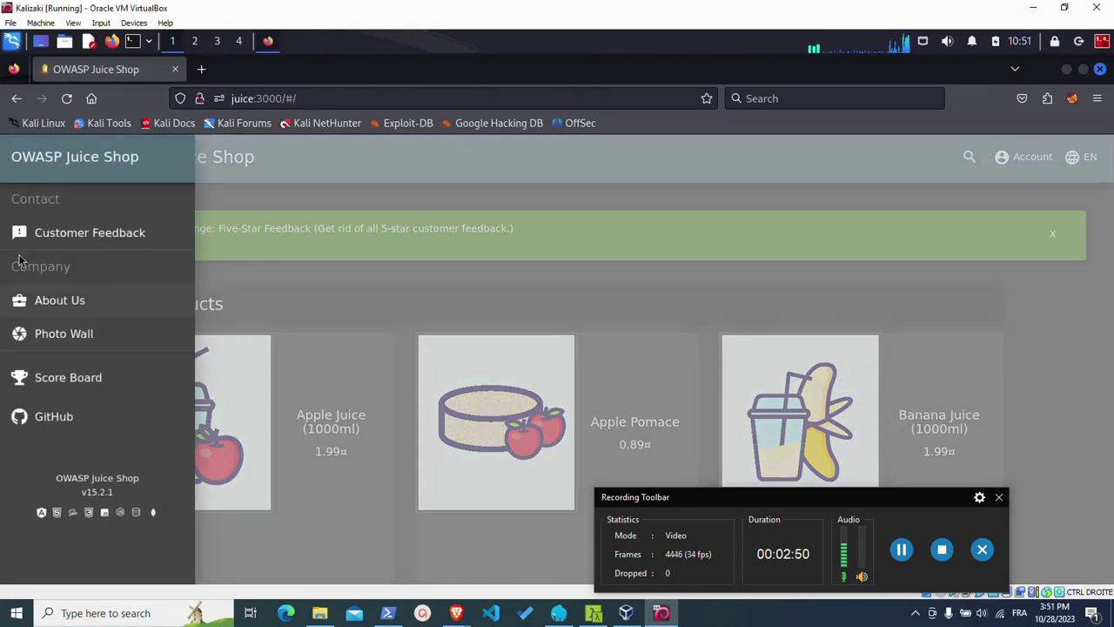
{"action": "left_click", "coordinate": [77, 234]}
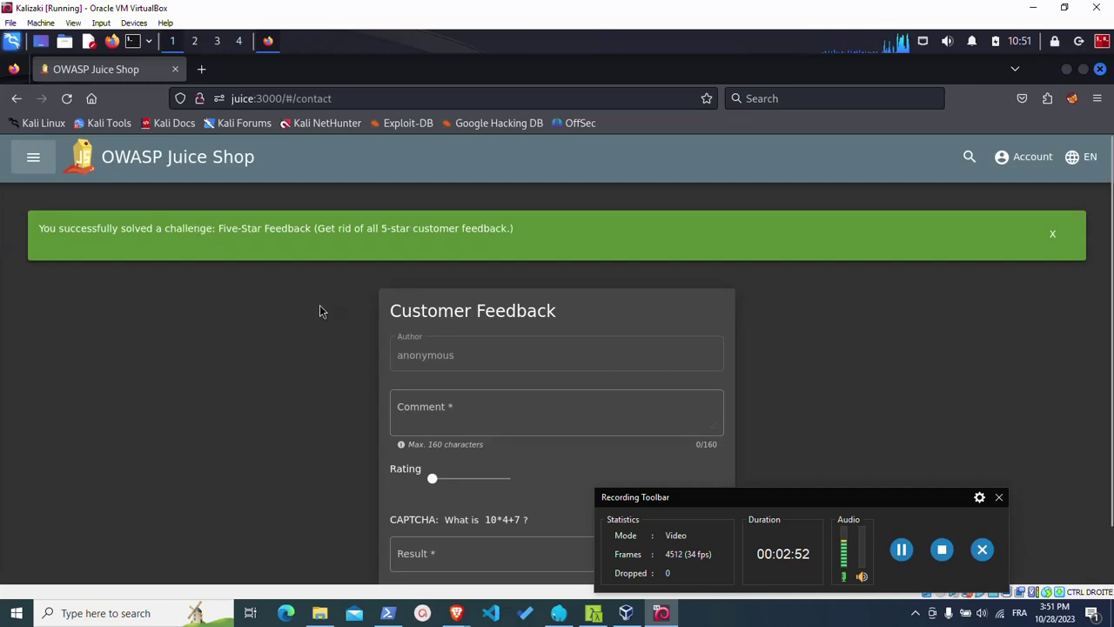
{"action": "scroll", "coordinate": [324, 308], "scroll_direction": "down", "scroll_amount": 1}
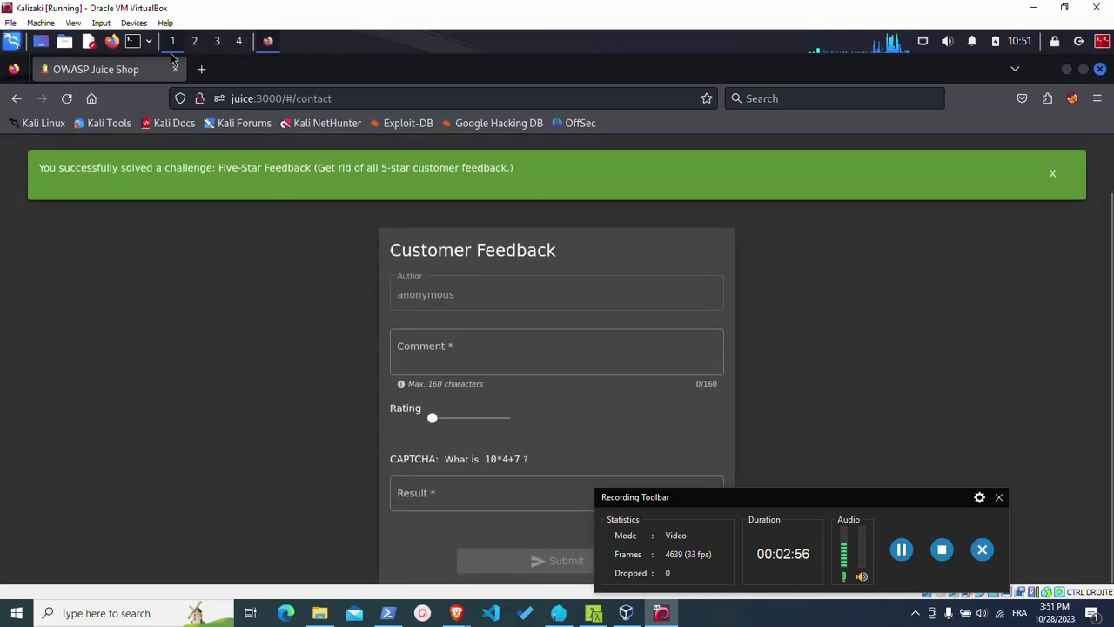
Launch Burp Suite by searching 'burp' in the Kali applications menu.
{"action": "left_click", "coordinate": [12, 41]}
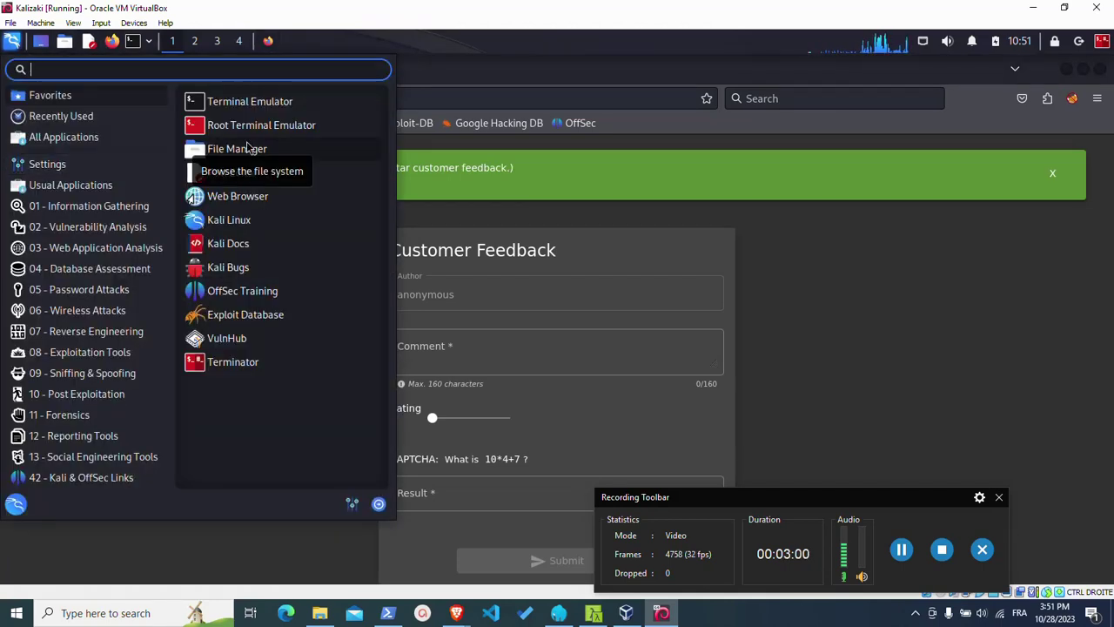
{"action": "type", "text": "burp"}
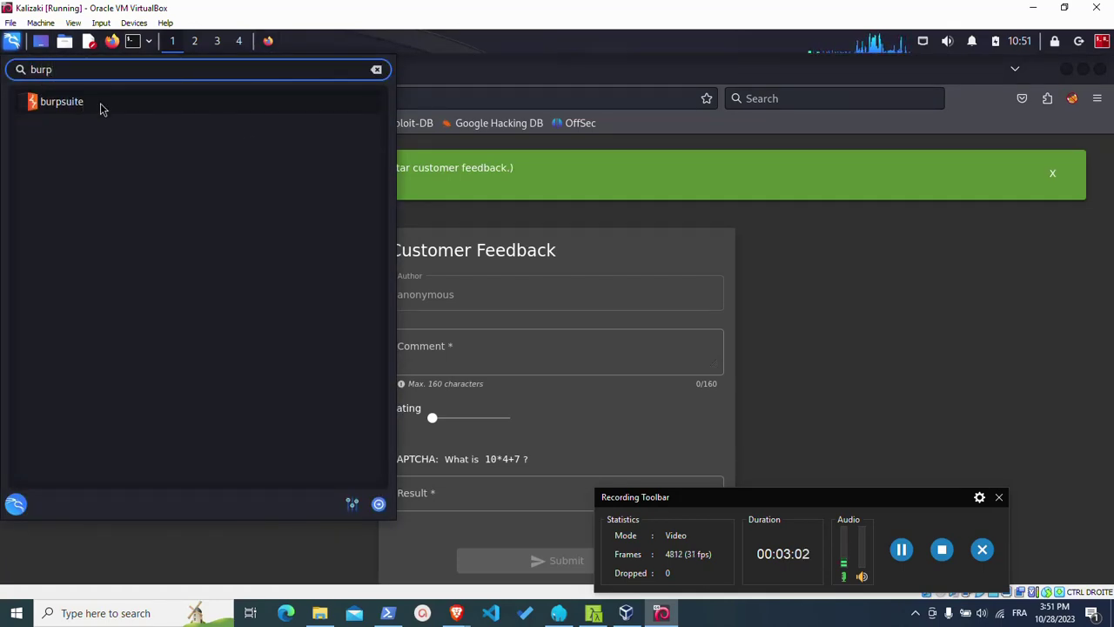
{"action": "left_click", "coordinate": [100, 109]}
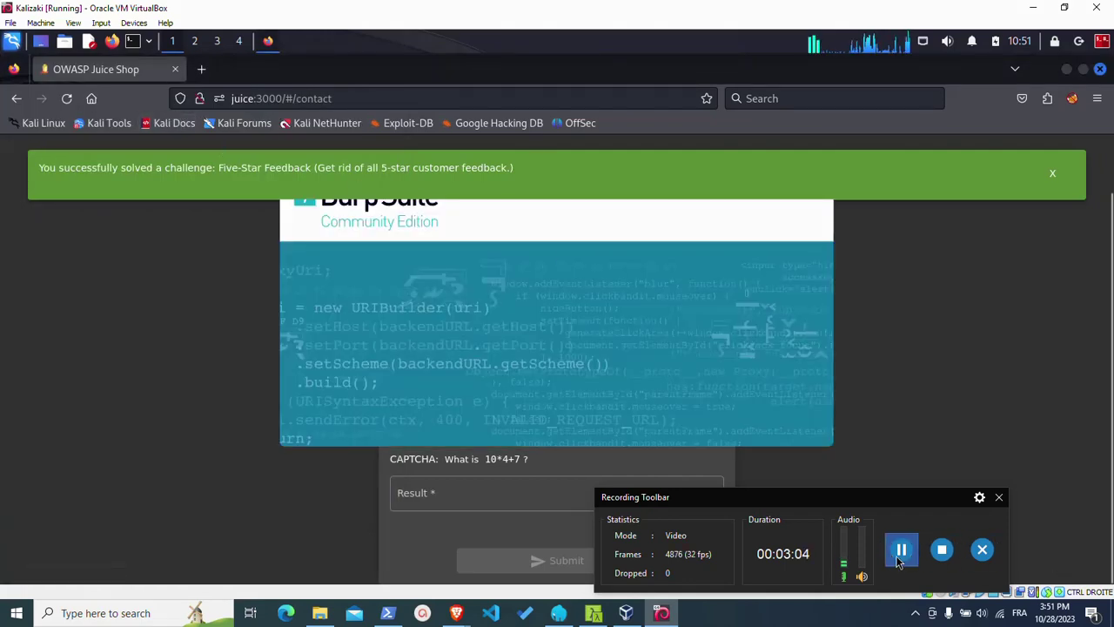
Switch FoxyProxy to the BURP proxy and start Burp with a temporary project.
{"action": "left_click", "coordinate": [1071, 98]}
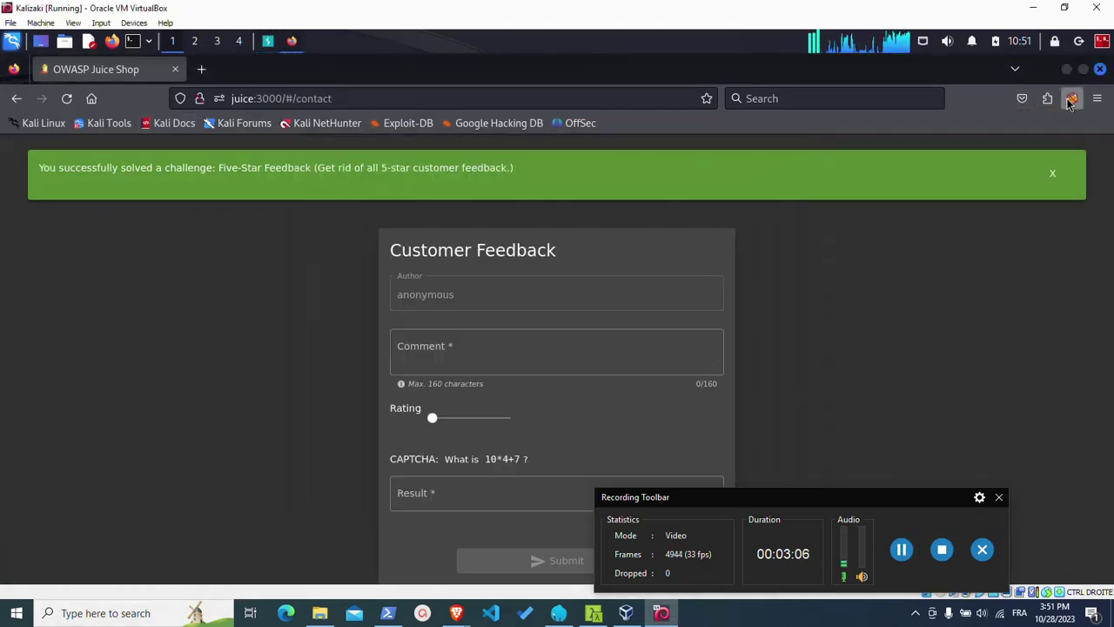
{"action": "left_click", "coordinate": [1071, 100]}
{"action": "left_click", "coordinate": [869, 202]}
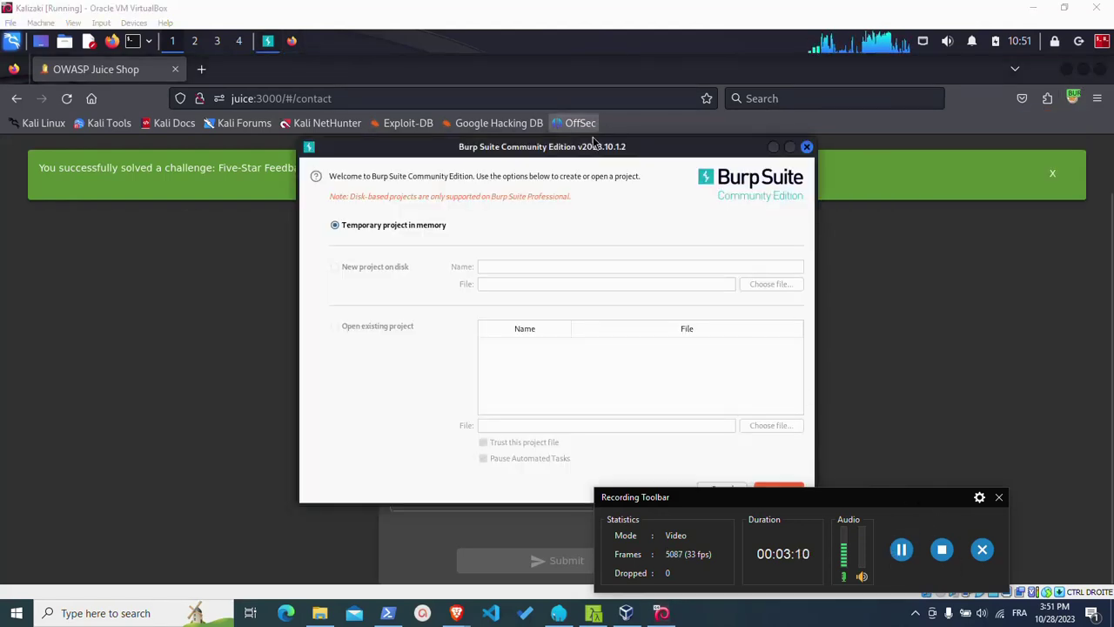
{"action": "left_click_drag", "start_coordinate": [595, 144], "coordinate": [414, 90]}
{"action": "left_click", "coordinate": [601, 435]}
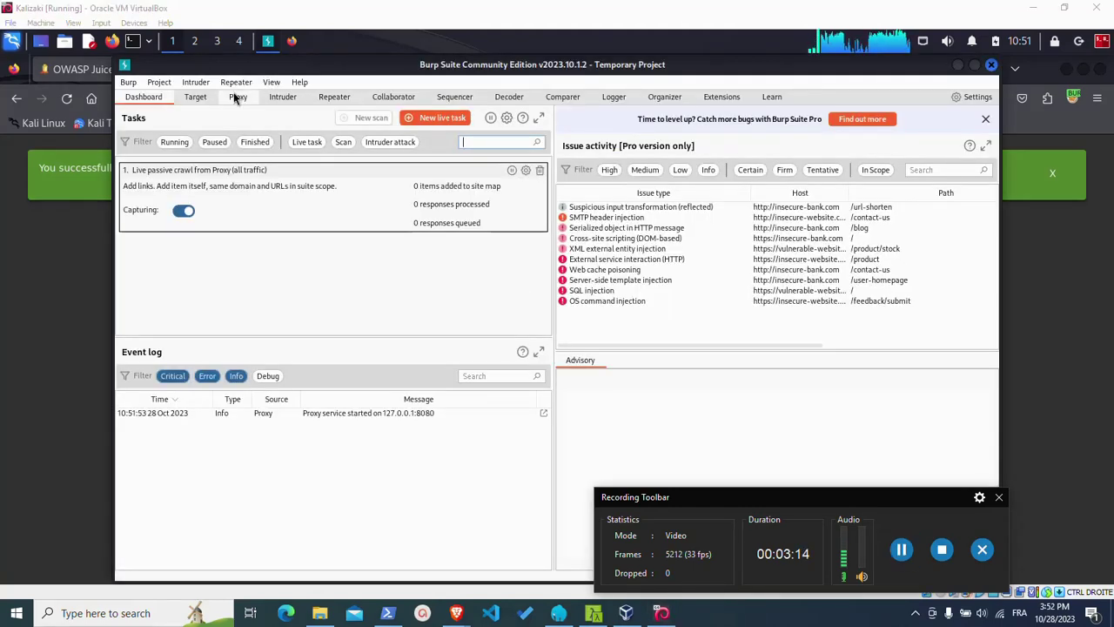
Turn Proxy interception on, reload Juice Shop, and forward the intercepted home page request.
{"action": "left_click", "coordinate": [236, 97]}
{"action": "left_click", "coordinate": [301, 149]}
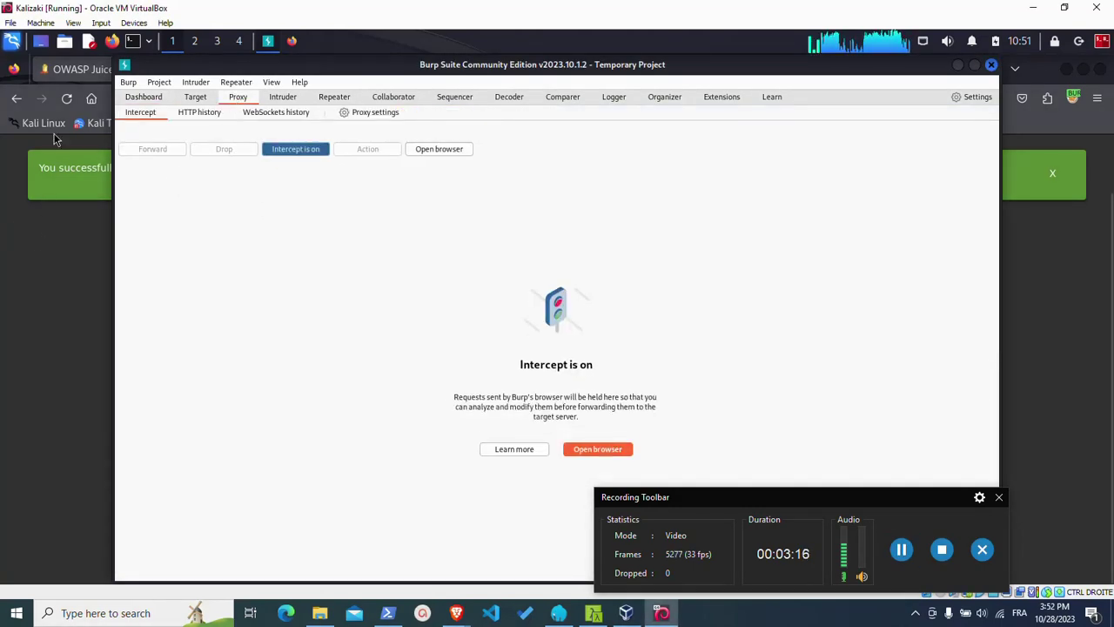
{"action": "left_click", "coordinate": [66, 99]}
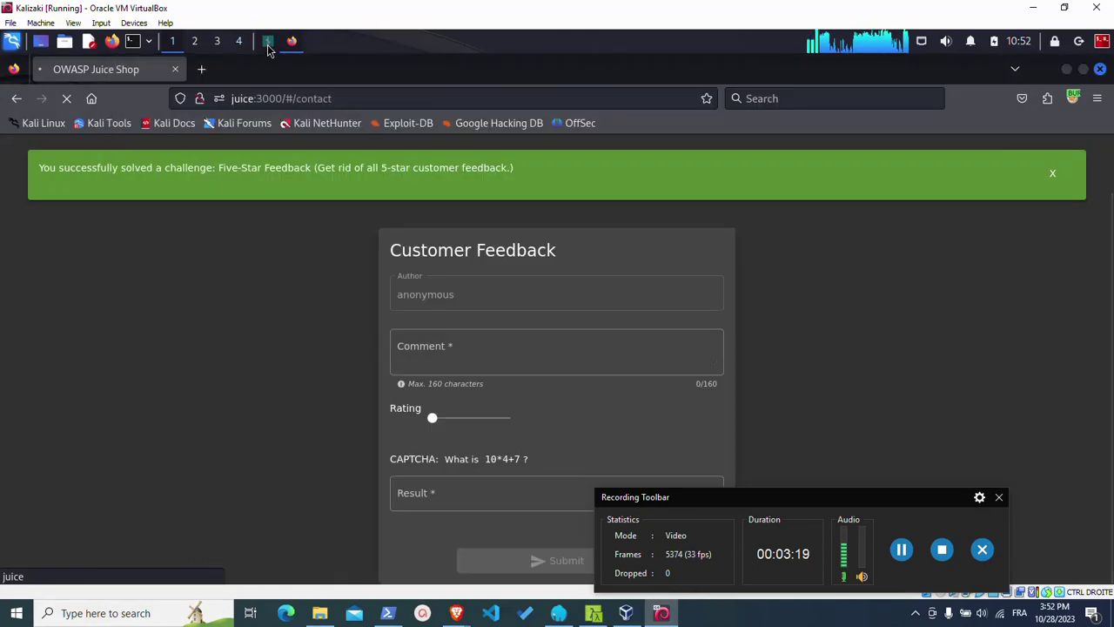
{"action": "left_click", "coordinate": [268, 40]}
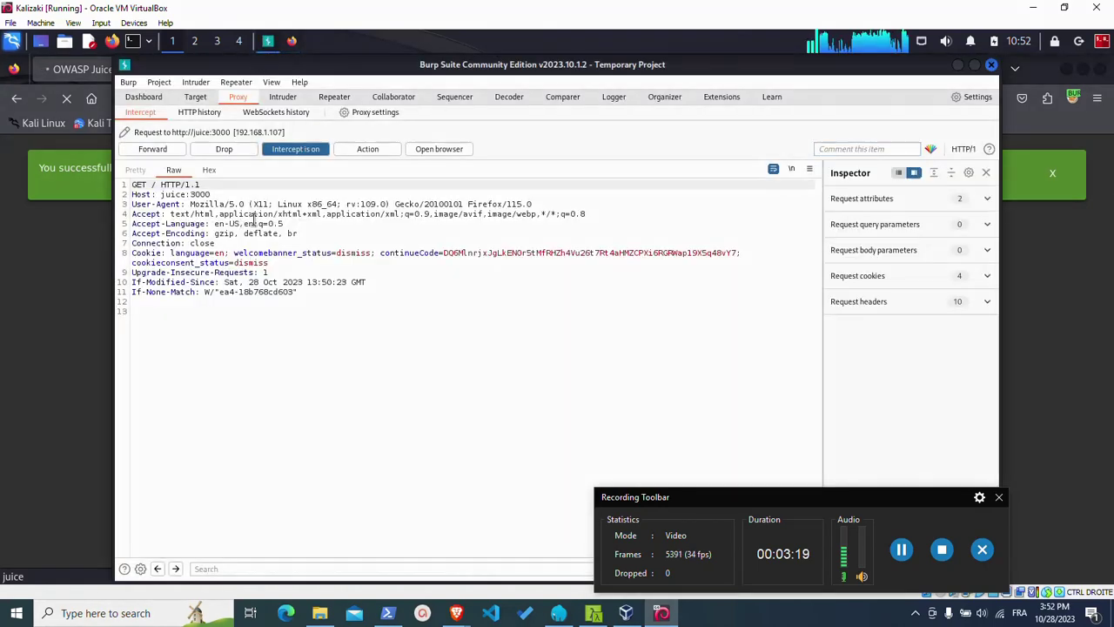
{"action": "left_click", "coordinate": [150, 149]}
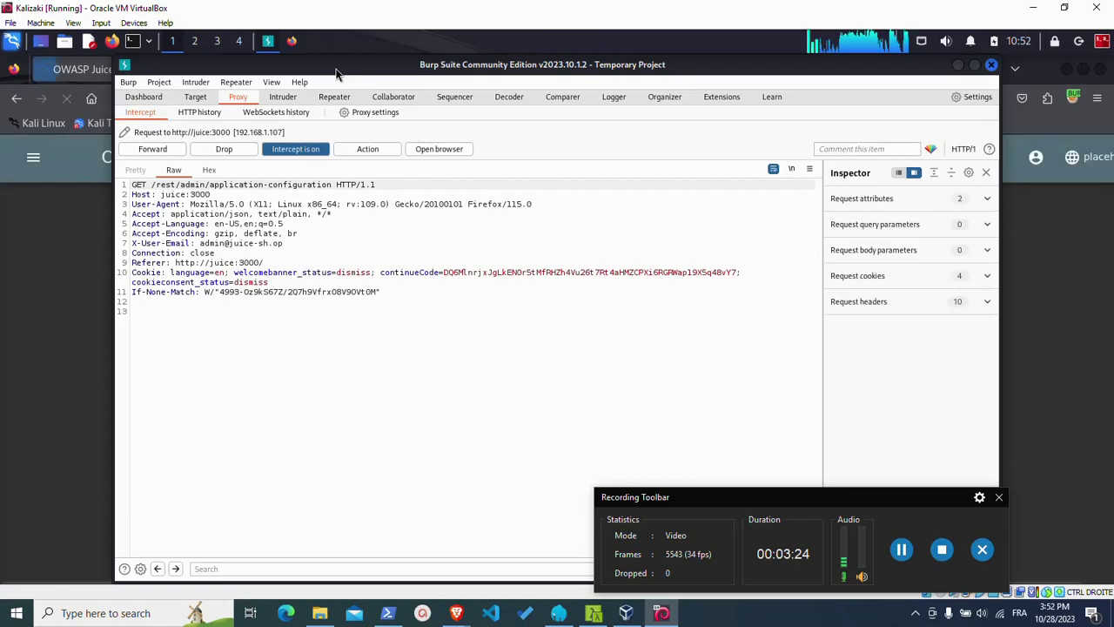
{"action": "mouse_move", "coordinate": [336, 75]}
{"action": "left_mouse_down"}
{"action": "mouse_move", "coordinate": [634, 487]}
{"action": "mouse_move", "coordinate": [466, 74]}
{"action": "left_mouse_up"}
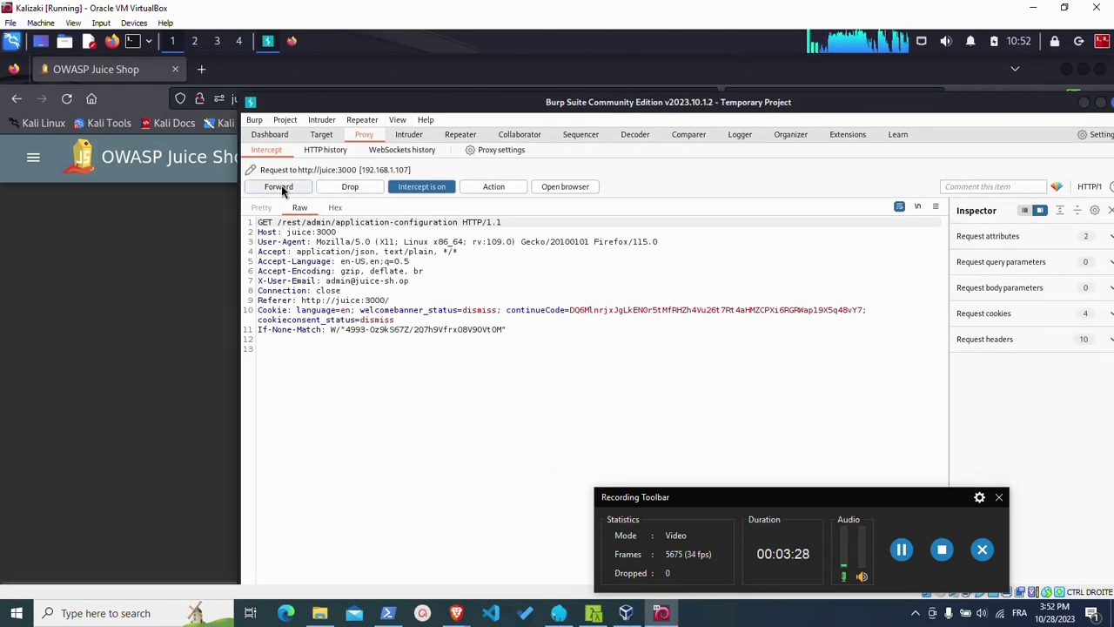
Forward the remaining queued requests, including configuration, socket.io, Score Board, whoami and websocket messages.
{"action": "left_click", "coordinate": [281, 186]}
{"action": "left_click", "coordinate": [281, 186]}
{"action": "left_click", "coordinate": [281, 186]}
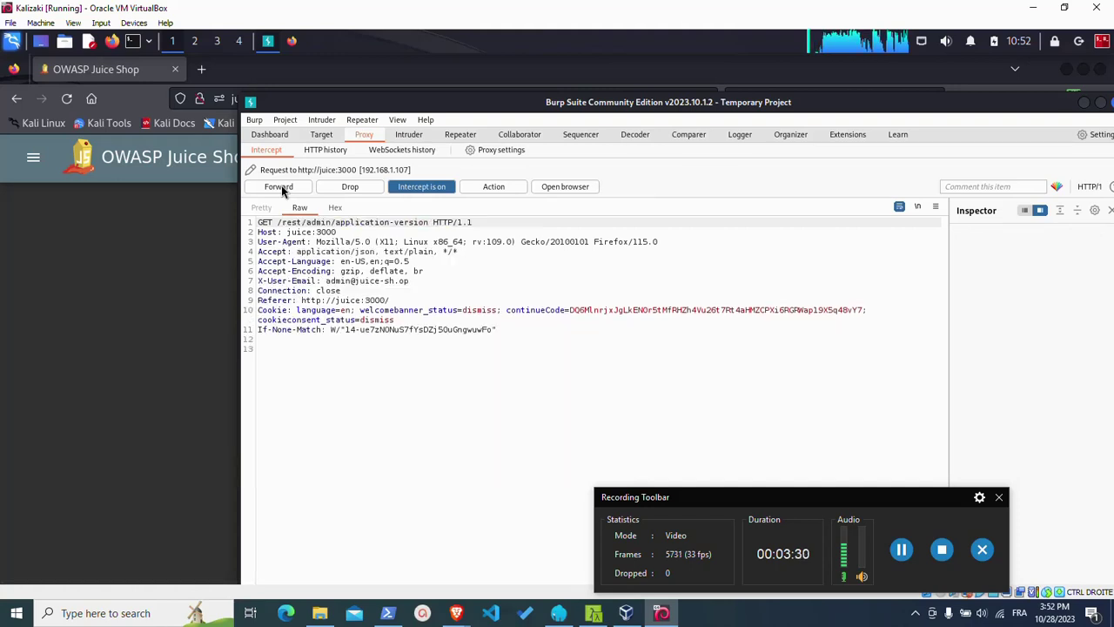
{"action": "left_click", "coordinate": [281, 186]}
{"action": "left_click", "coordinate": [281, 186]}
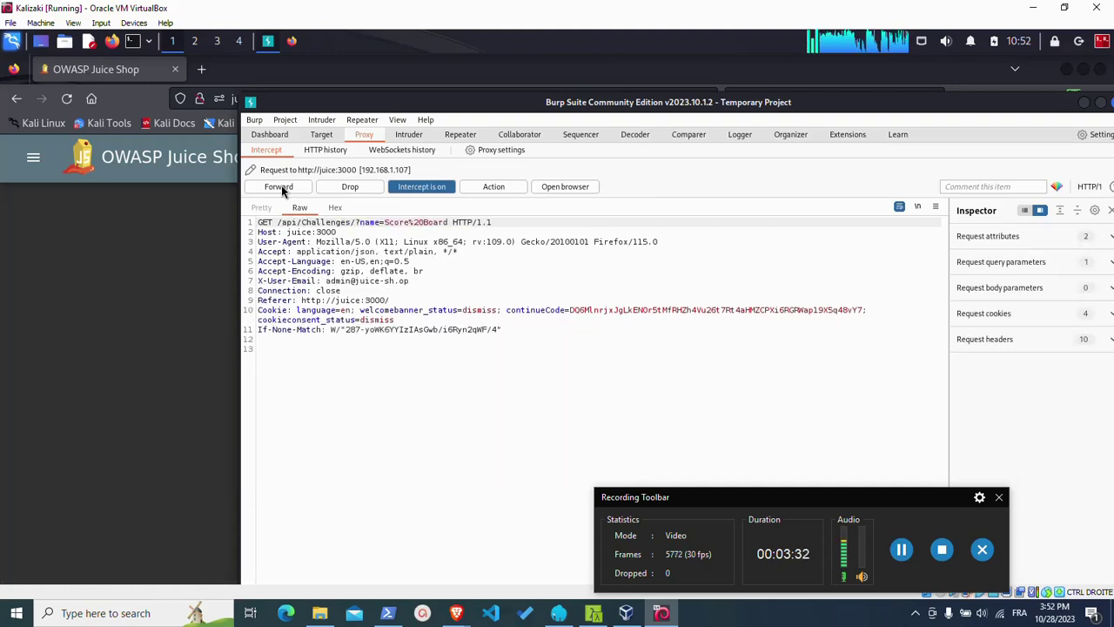
{"action": "left_click", "coordinate": [281, 187]}
{"action": "left_click", "coordinate": [281, 186]}
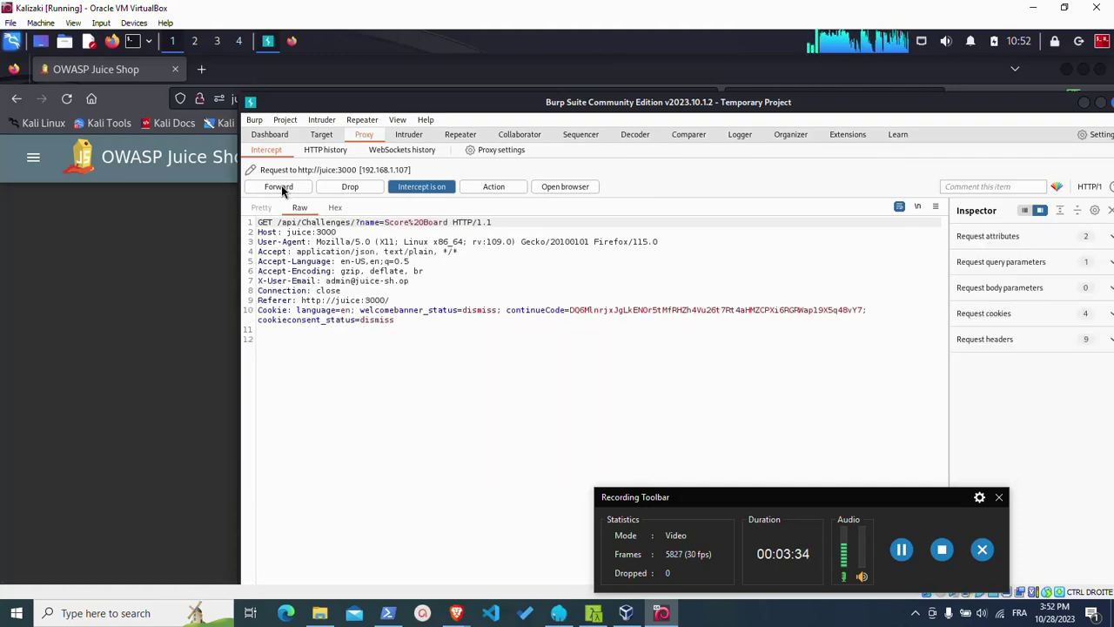
{"action": "left_click", "coordinate": [281, 186]}
{"action": "left_click", "coordinate": [282, 186]}
{"action": "left_click", "coordinate": [281, 187]}
{"action": "left_click", "coordinate": [281, 187]}
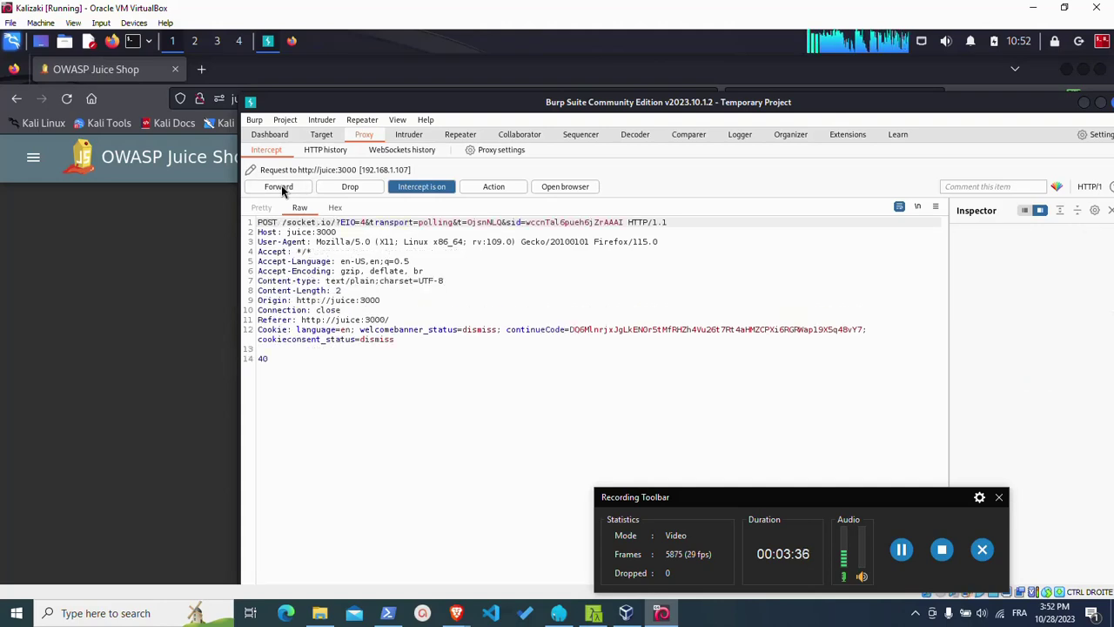
{"action": "left_click", "coordinate": [281, 186]}
{"action": "left_click", "coordinate": [281, 186]}
{"action": "left_click", "coordinate": [281, 186]}
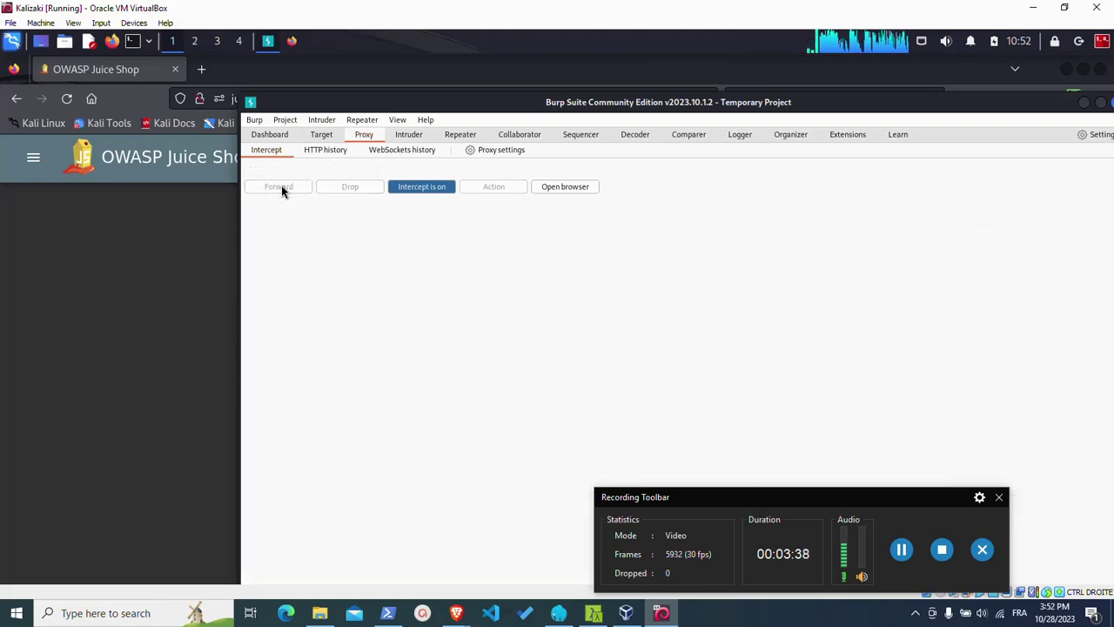
{"action": "left_click", "coordinate": [281, 186]}
{"action": "left_click", "coordinate": [281, 185]}
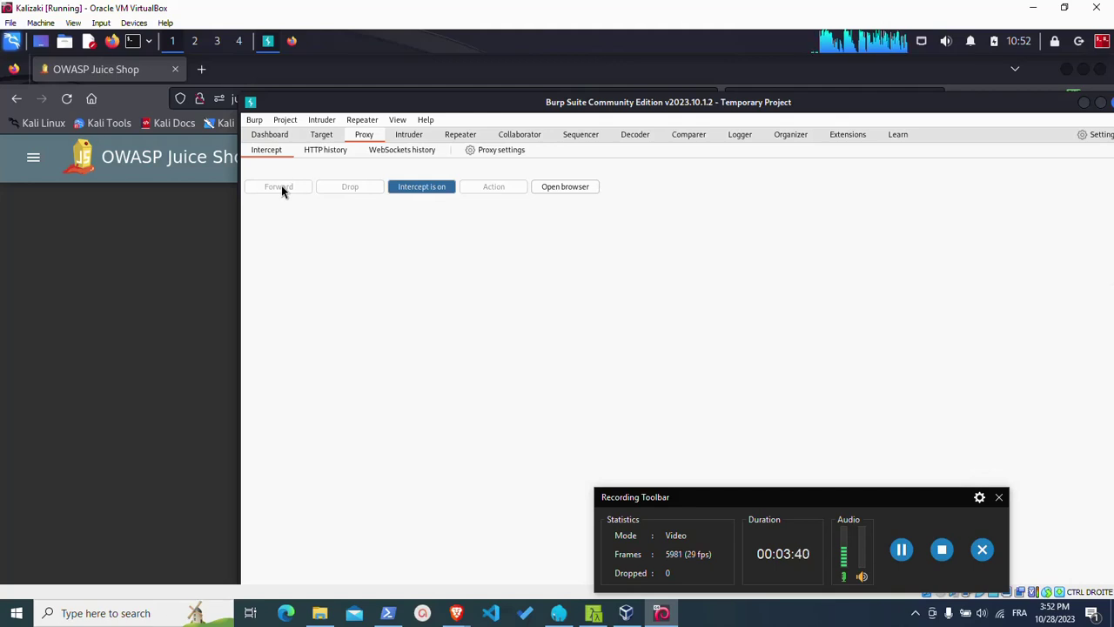
Reload Juice Shop, send the intercepted home page request to Repeater, and forward it.
{"action": "left_click", "coordinate": [66, 100]}
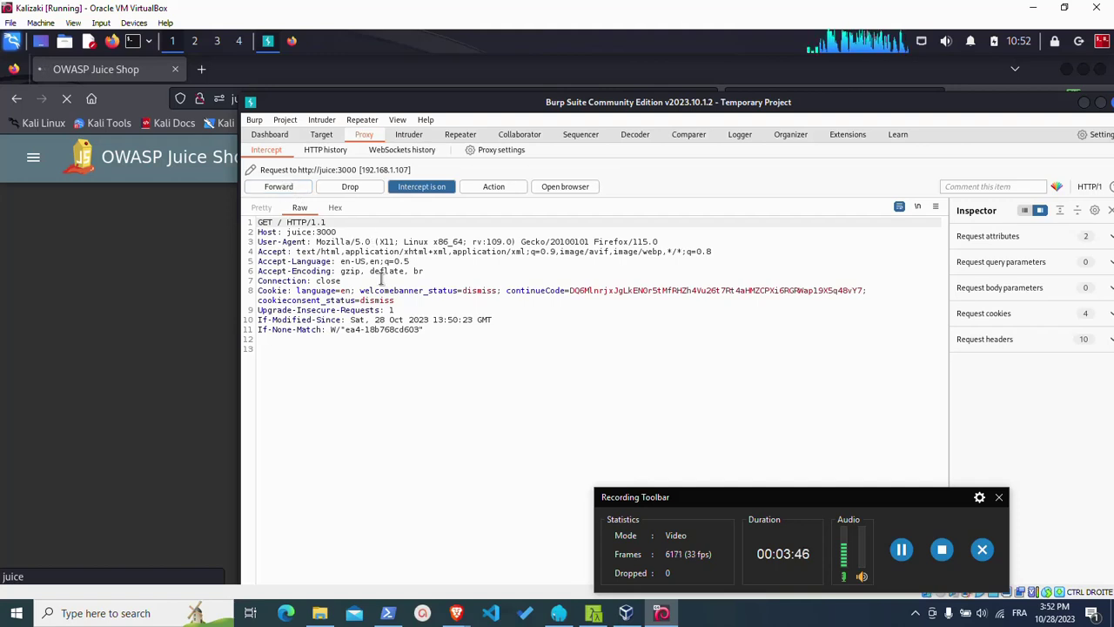
{"action": "left_click", "coordinate": [427, 270]}
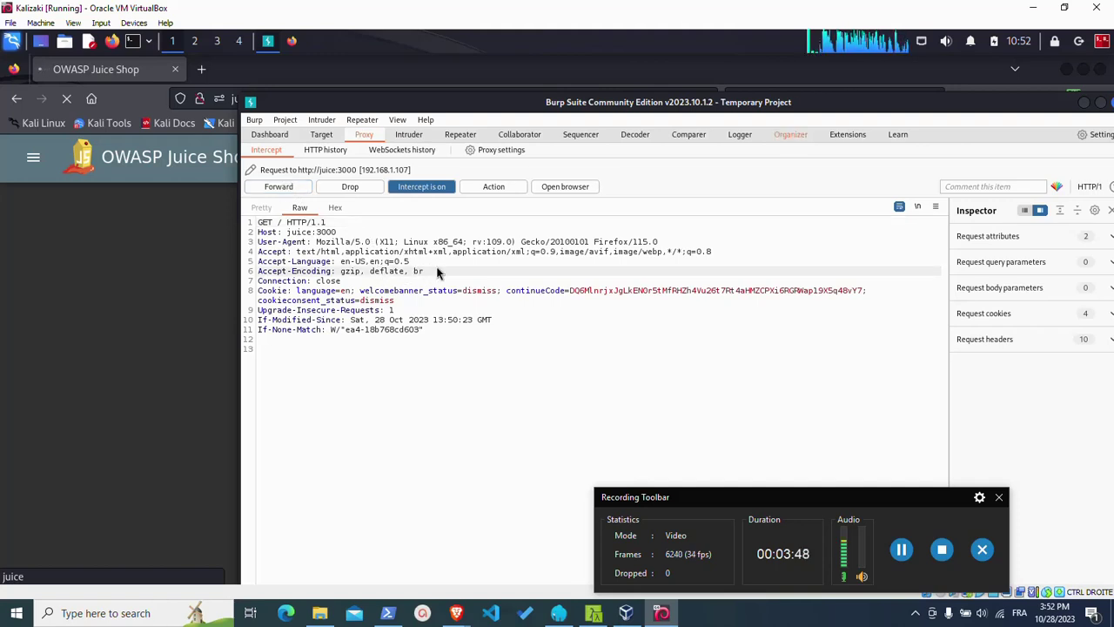
{"action": "right_click", "coordinate": [437, 272]}
{"action": "left_click", "coordinate": [513, 218]}
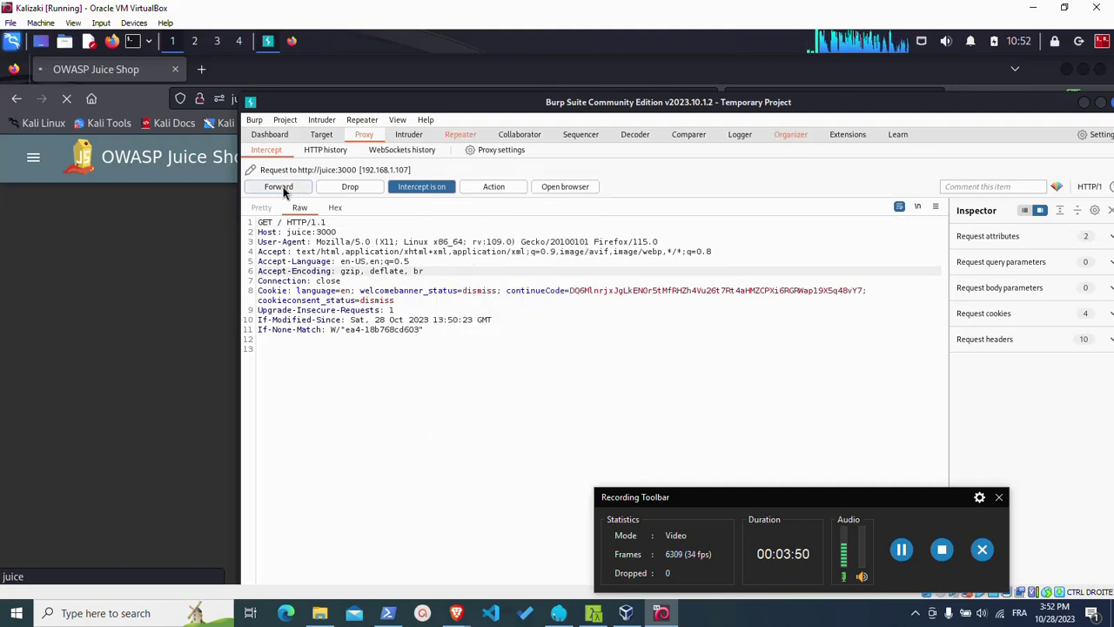
{"action": "left_click", "coordinate": [284, 189]}
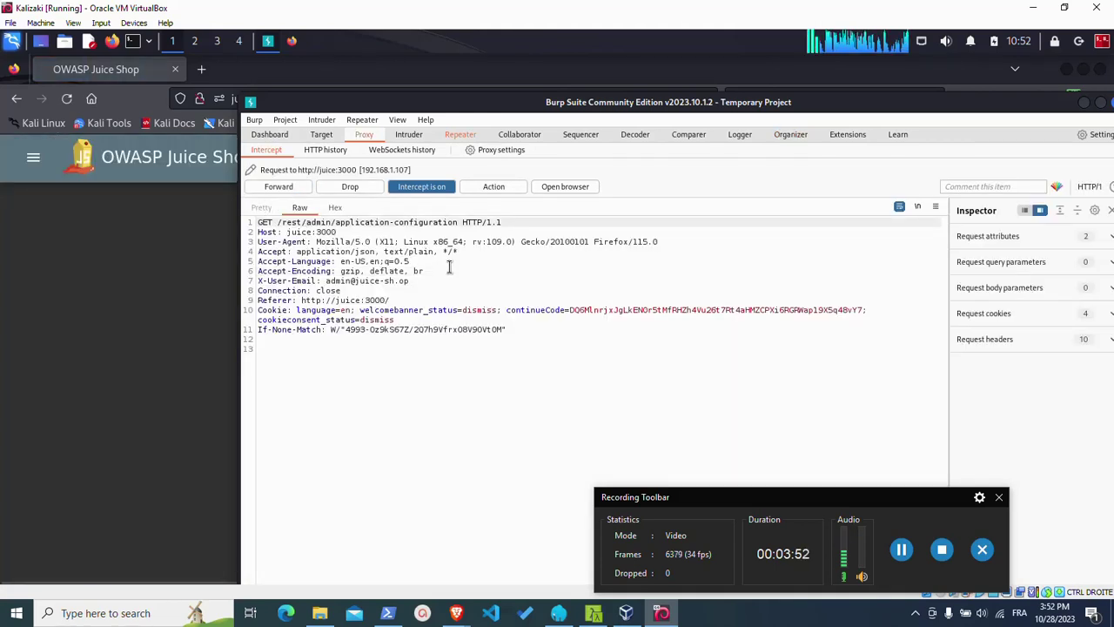
Send the application-configuration request to Repeater, then forward it and the en.json request.
{"action": "right_click", "coordinate": [449, 267]}
{"action": "left_click", "coordinate": [515, 220]}
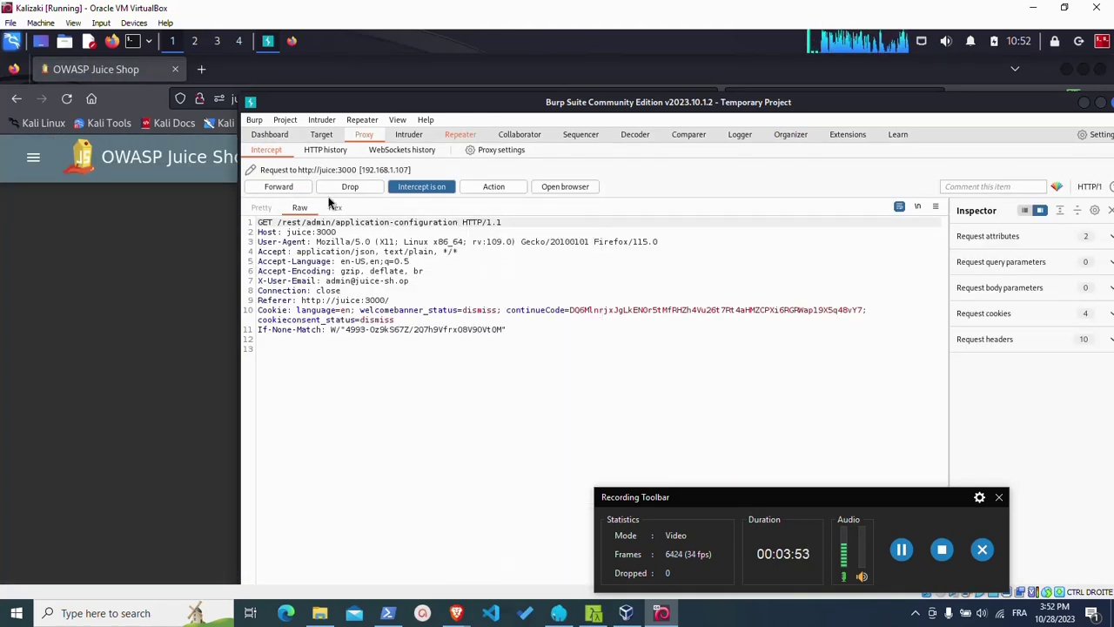
{"action": "left_click", "coordinate": [280, 191]}
{"action": "right_click", "coordinate": [444, 290]}
{"action": "left_click", "coordinate": [512, 224]}
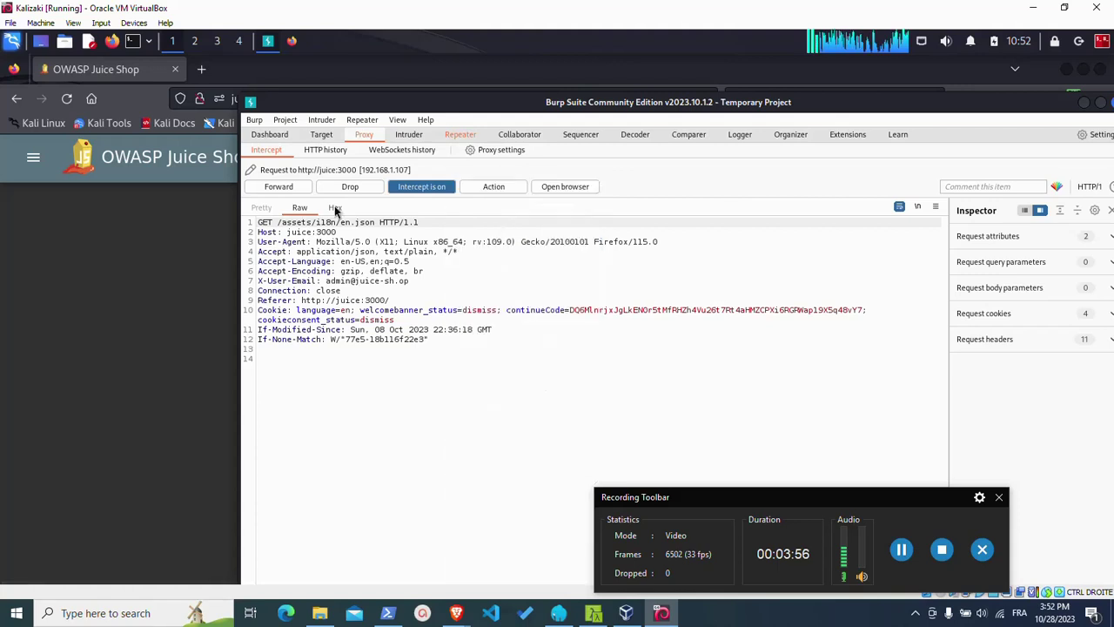
{"action": "left_click", "coordinate": [279, 188]}
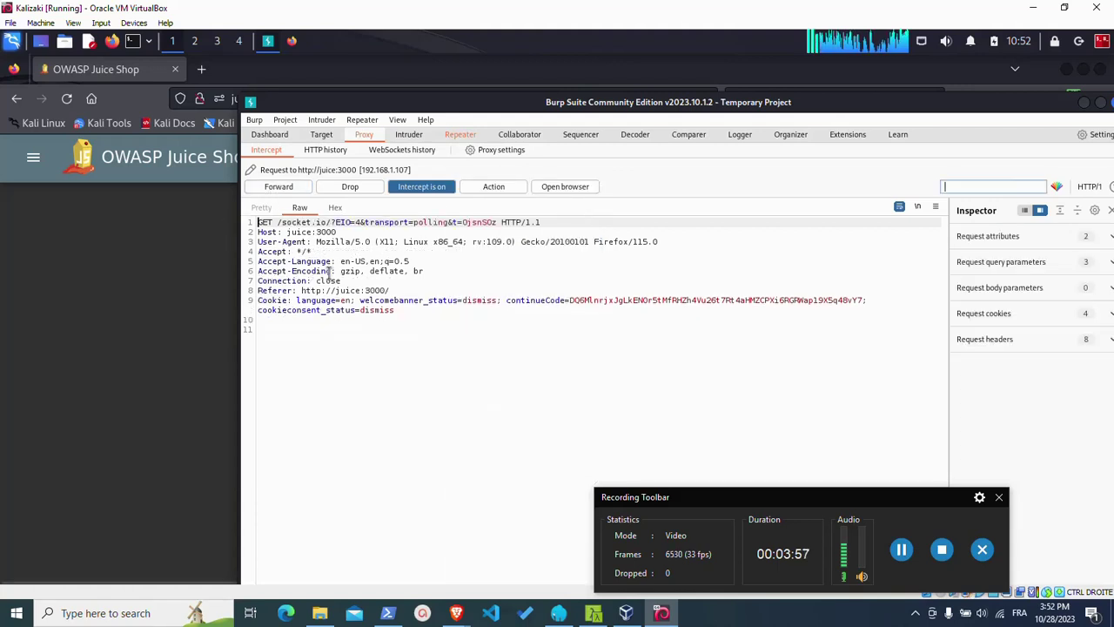
Forward the remaining requests, including Score Board and application-version, until the queue is empty.
{"action": "left_click", "coordinate": [280, 188]}
{"action": "left_click", "coordinate": [281, 188]}
{"action": "left_click", "coordinate": [280, 188]}
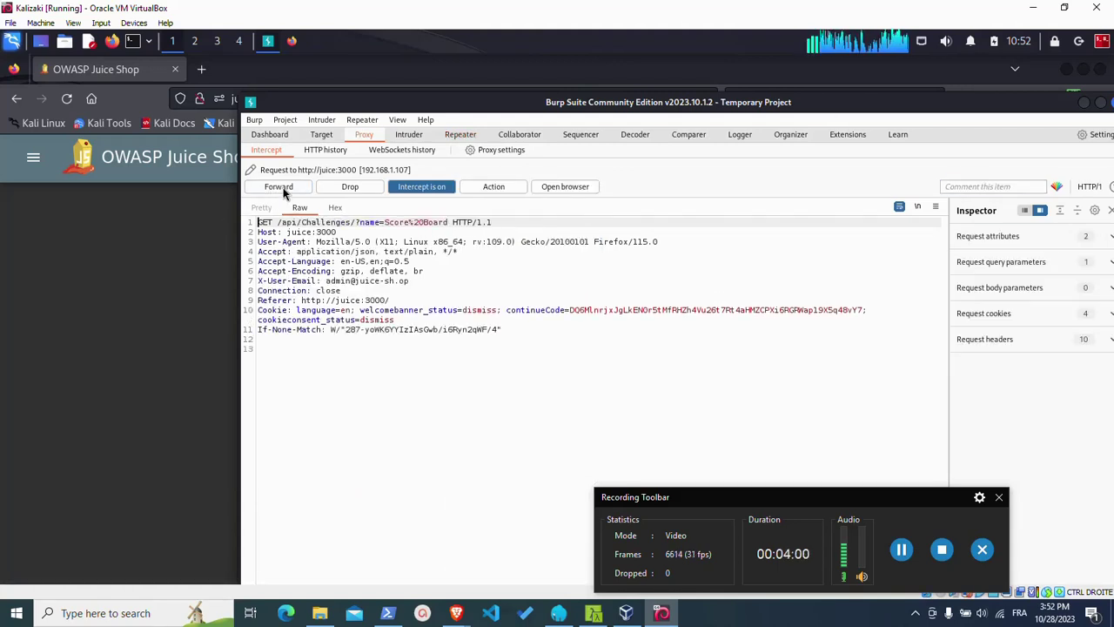
{"action": "left_click", "coordinate": [280, 188]}
{"action": "left_click", "coordinate": [280, 188]}
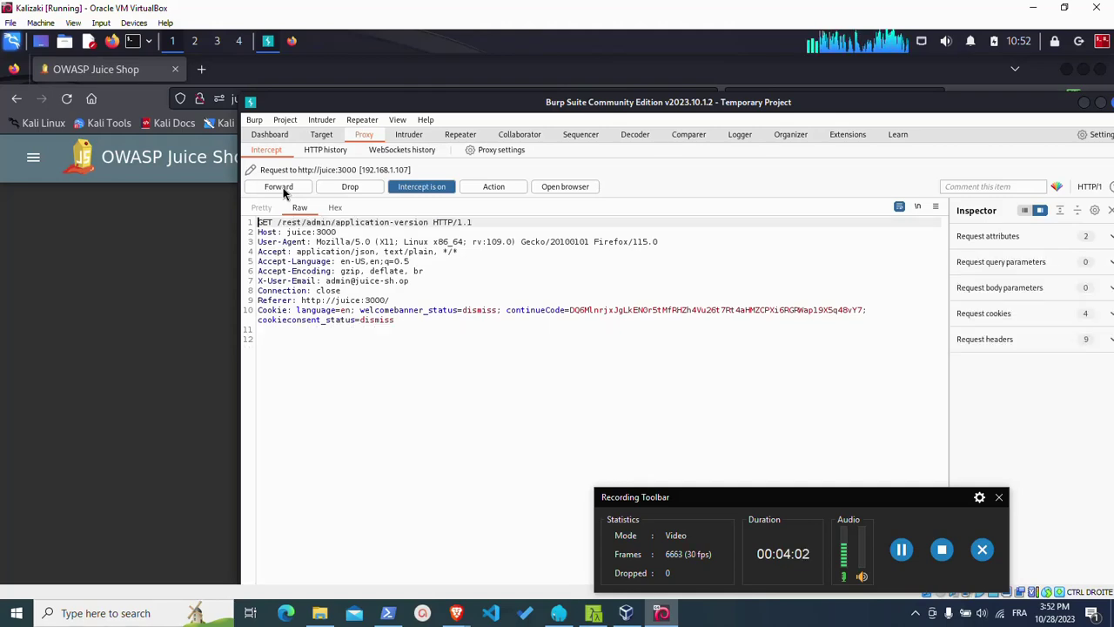
{"action": "left_click", "coordinate": [281, 188]}
{"action": "left_click", "coordinate": [280, 188]}
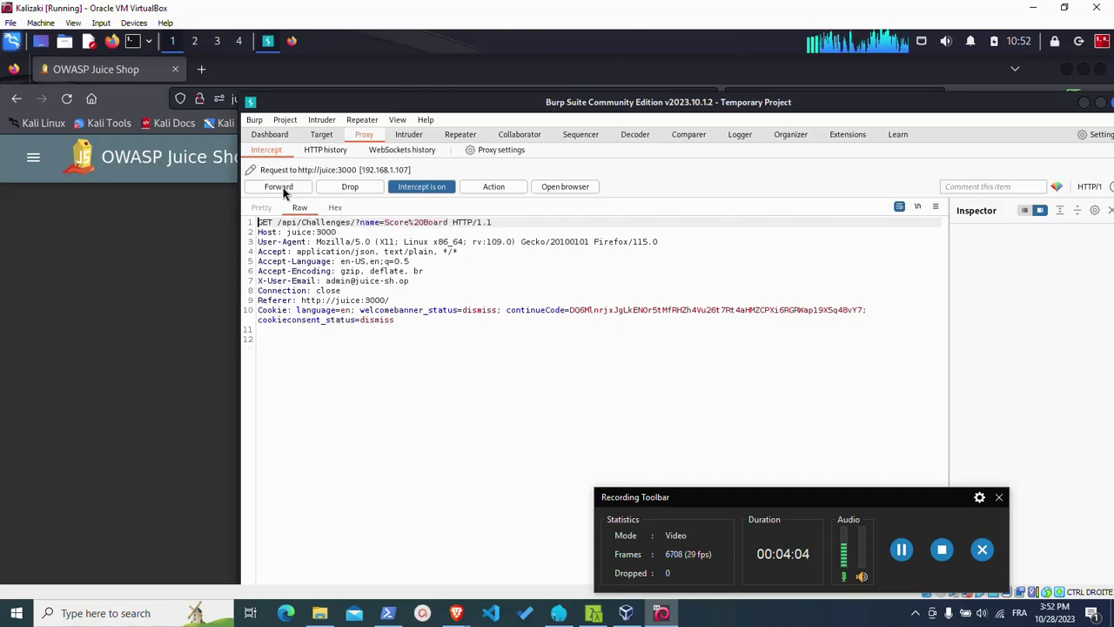
{"action": "left_click", "coordinate": [280, 188]}
{"action": "left_click", "coordinate": [280, 188]}
{"action": "left_click", "coordinate": [280, 188]}
{"action": "left_click", "coordinate": [281, 188]}
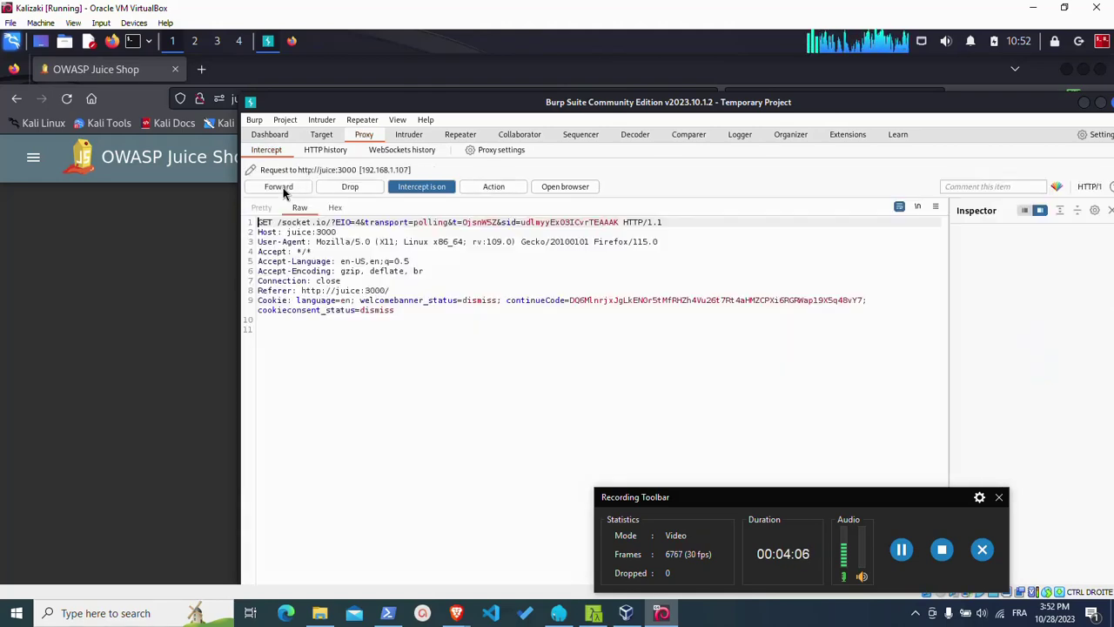
{"action": "left_click", "coordinate": [280, 188]}
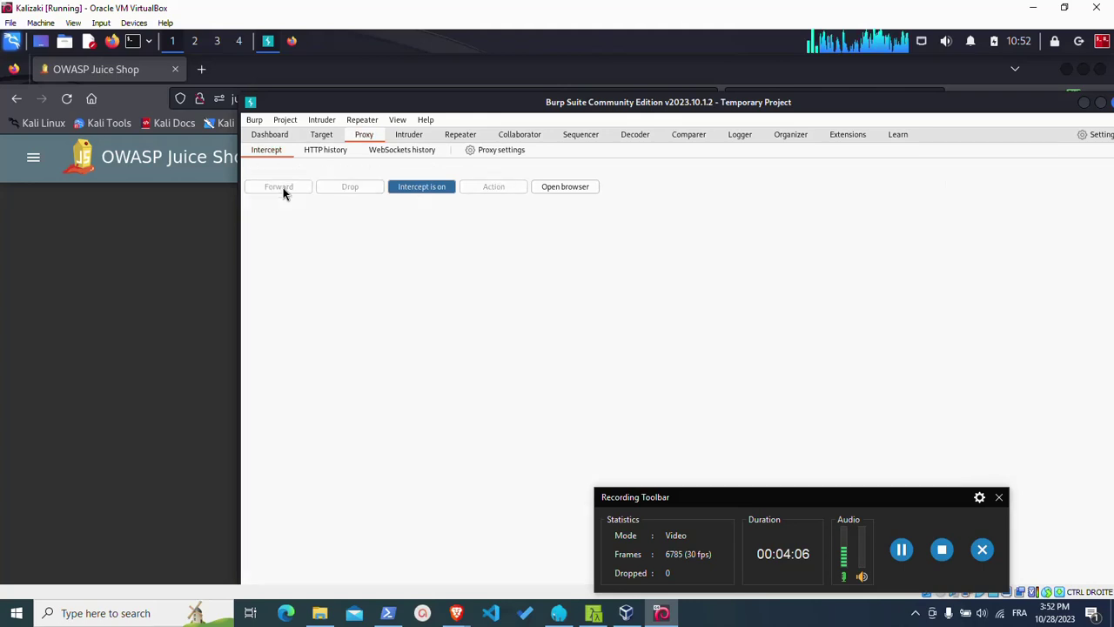
In Repeater, resend the en.json request with its If-None-Match header removed.
{"action": "left_click", "coordinate": [460, 134]}
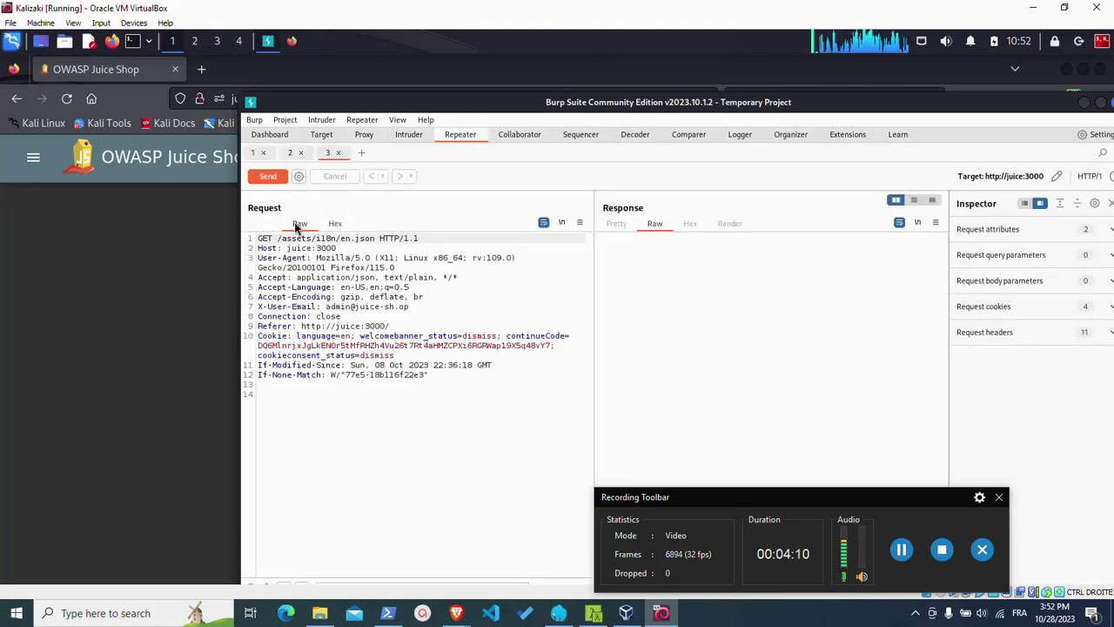
{"action": "left_click", "coordinate": [267, 176]}
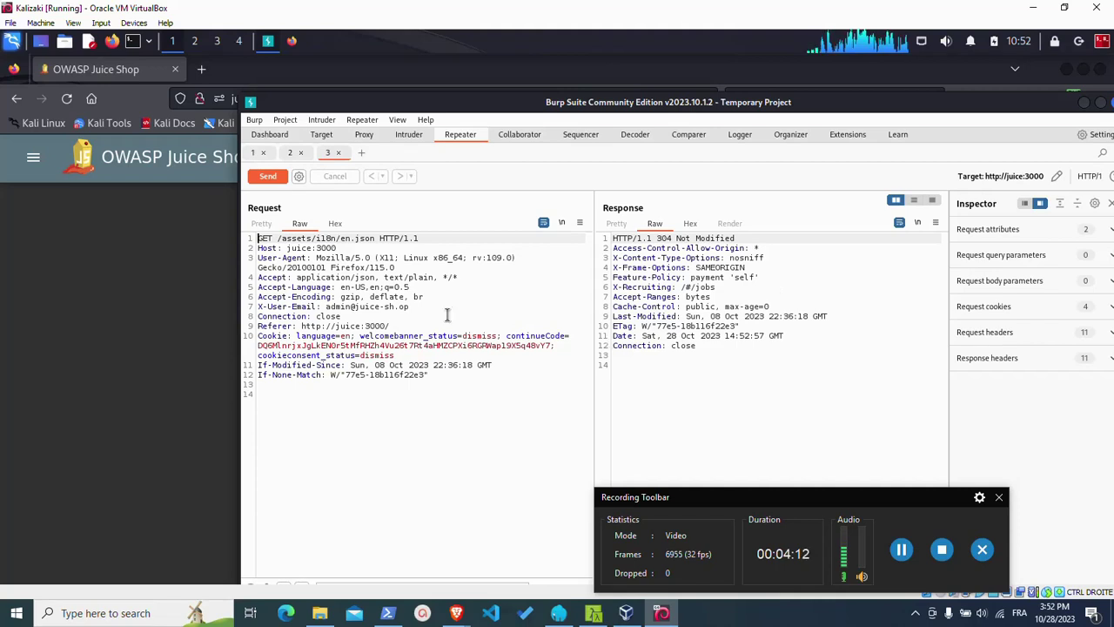
{"action": "left_click_drag", "start_coordinate": [448, 378], "coordinate": [251, 384]}
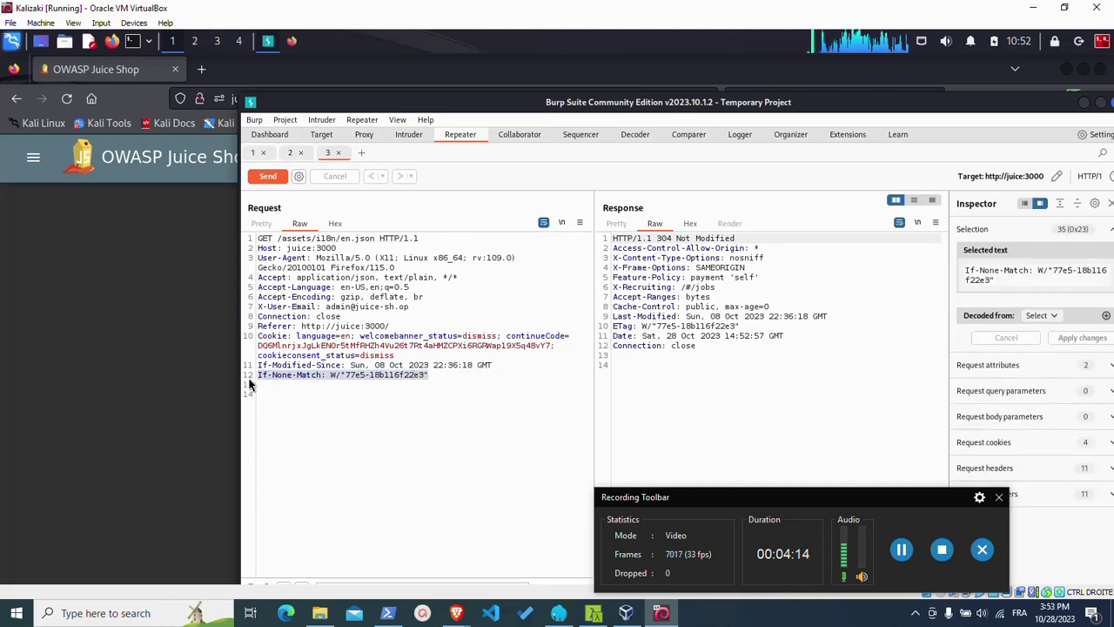
{"action": "key", "text": "Delete"}
{"action": "left_click", "coordinate": [267, 175]}
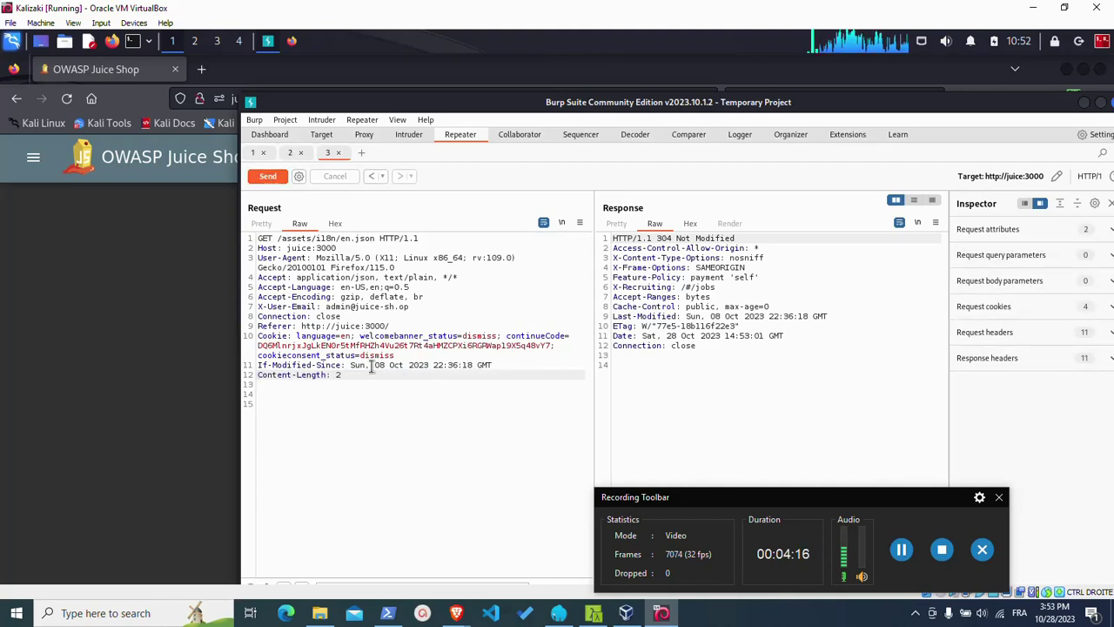
{"action": "left_click", "coordinate": [264, 383]}
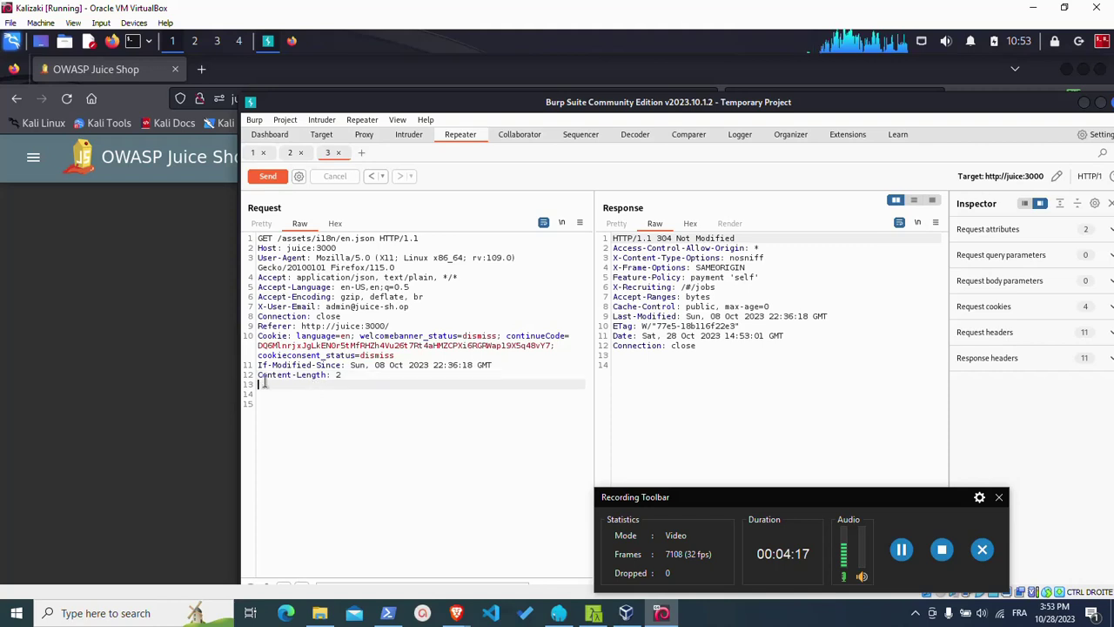
Resend the application-configuration request without If-None-Match to get the full 200 OK JSON.
{"action": "left_click", "coordinate": [291, 153]}
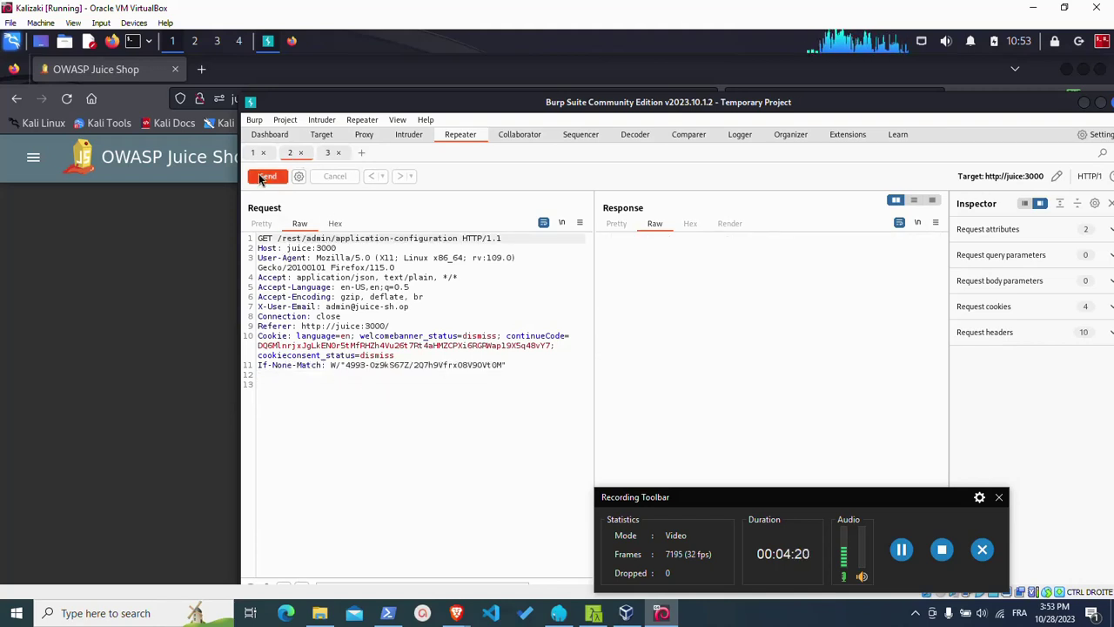
{"action": "left_click", "coordinate": [267, 176]}
{"action": "left_click_drag", "start_coordinate": [517, 364], "coordinate": [171, 374]}
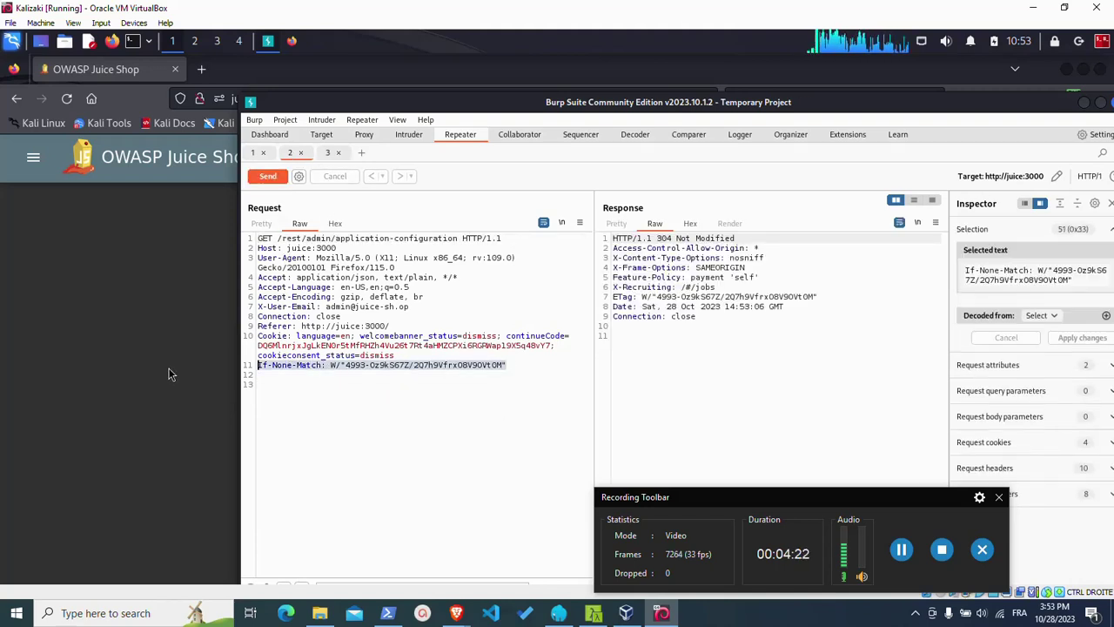
{"action": "key", "text": "Delete"}
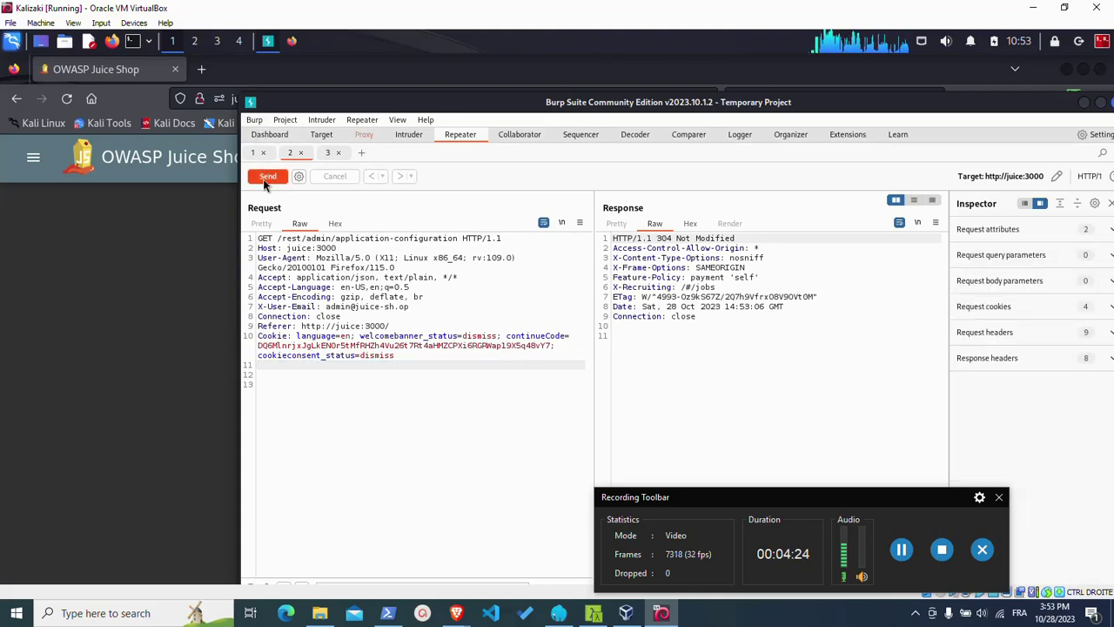
{"action": "left_click", "coordinate": [268, 176]}
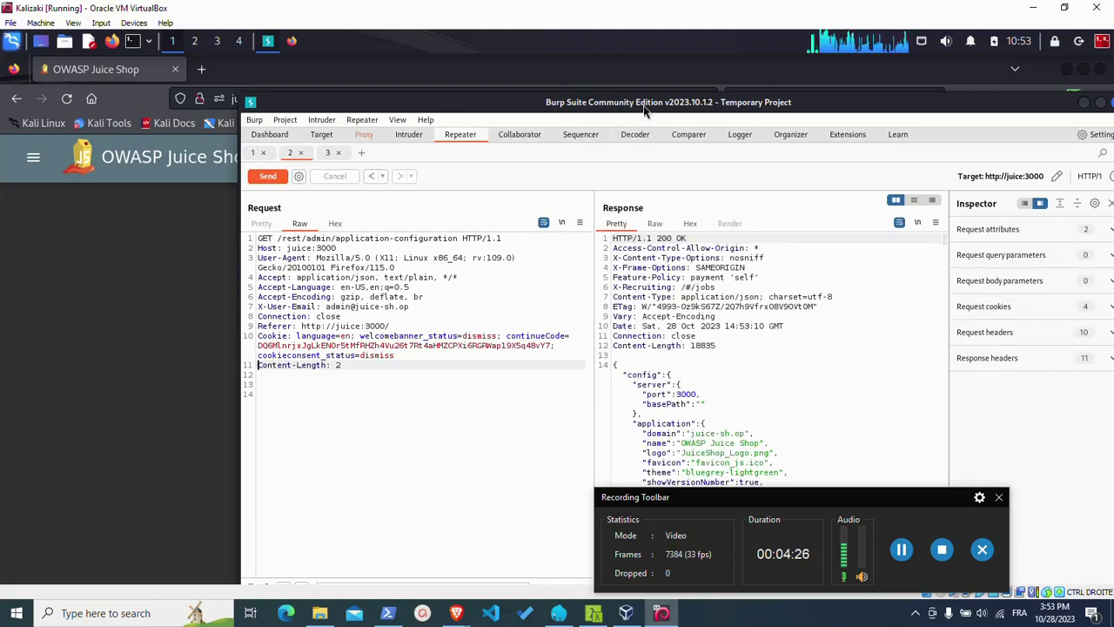
Maximize Burp, scroll the configuration JSON, and select the /rest/admin/application-configuration path.
{"action": "left_click_drag", "start_coordinate": [643, 106], "coordinate": [439, 18]}
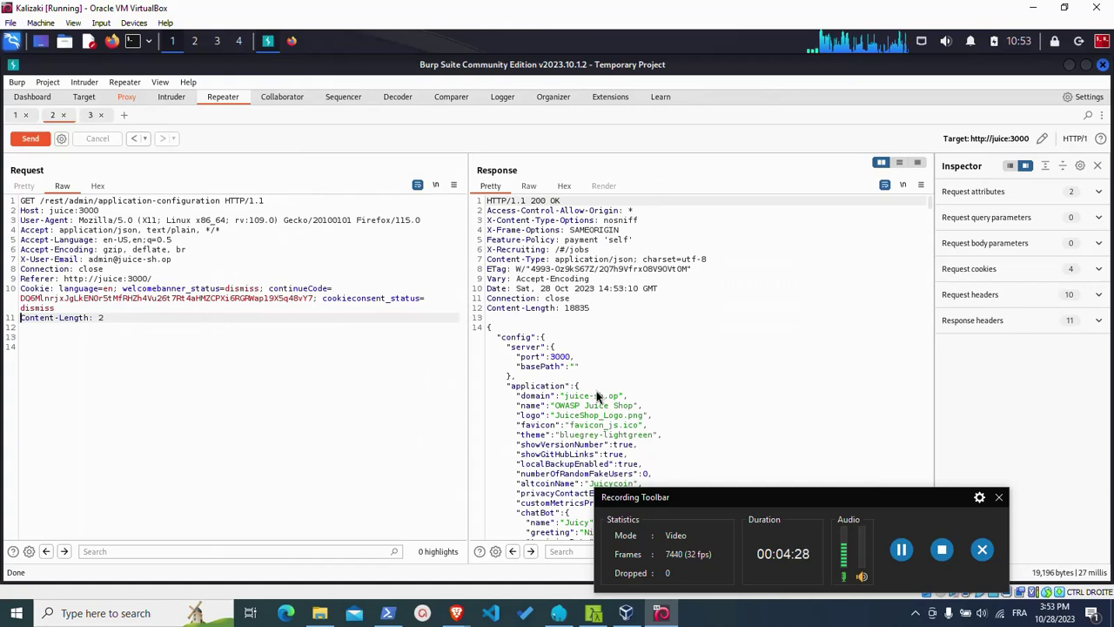
{"action": "scroll", "coordinate": [597, 397], "scroll_direction": "down", "scroll_amount": 4}
{"action": "scroll", "coordinate": [597, 397], "scroll_direction": "down", "scroll_amount": 2}
{"action": "scroll", "coordinate": [597, 397], "scroll_direction": "down", "scroll_amount": 3}
{"action": "scroll", "coordinate": [597, 397], "scroll_direction": "down", "scroll_amount": 3}
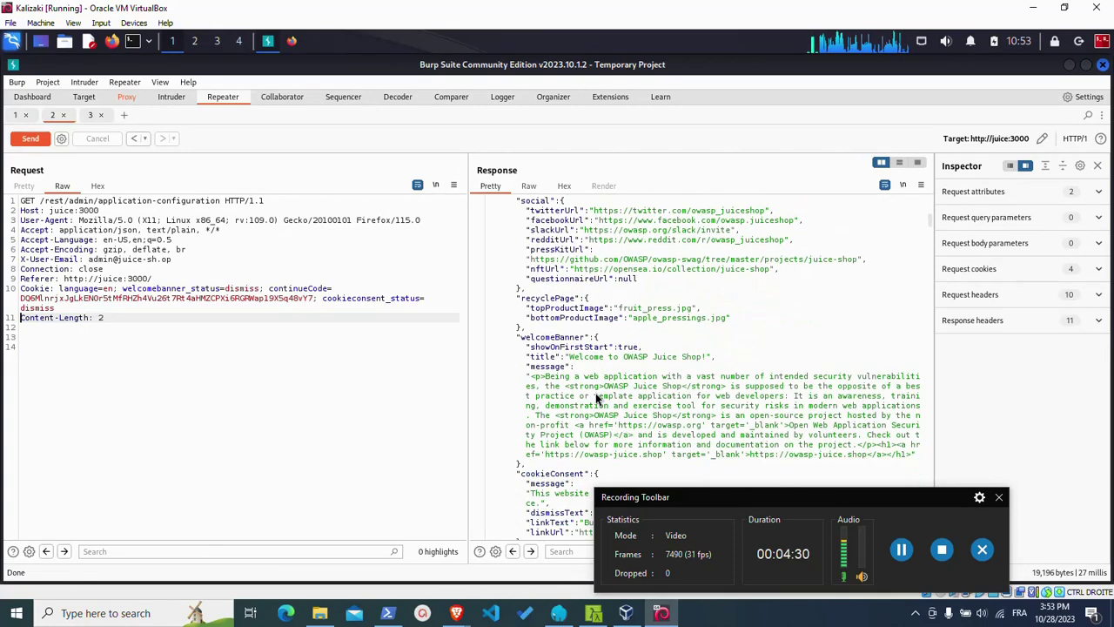
{"action": "scroll", "coordinate": [597, 397], "scroll_direction": "down", "scroll_amount": 3}
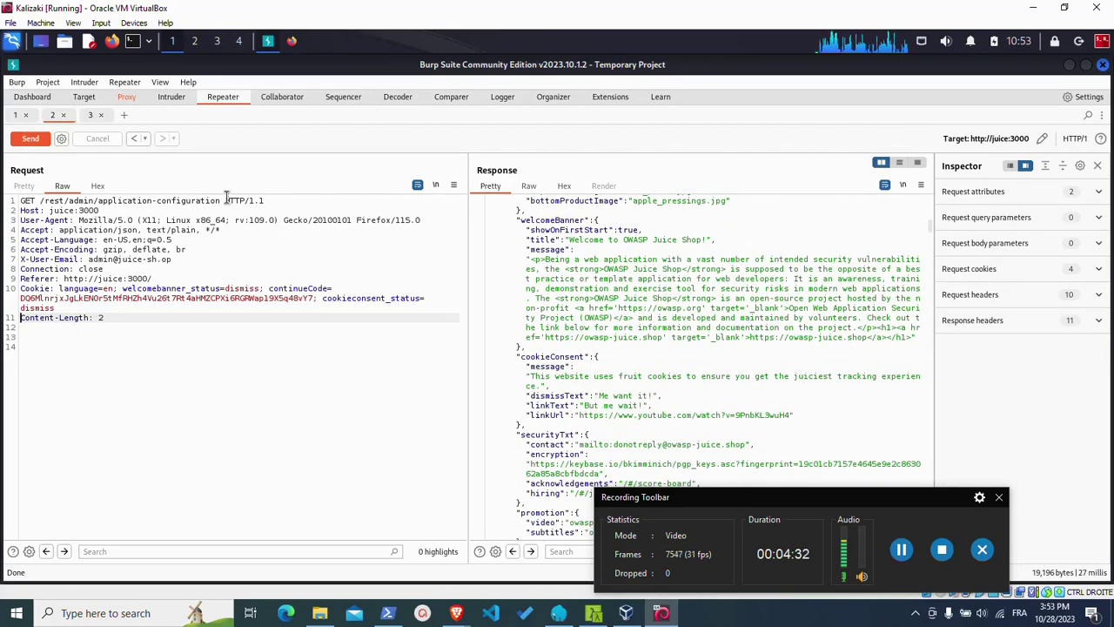
{"action": "left_click_drag", "start_coordinate": [221, 200], "coordinate": [42, 200]}
Scroll further through the configuration JSON, then close the application-configuration Repeater tab.
{"action": "scroll", "coordinate": [551, 407], "scroll_direction": "down", "scroll_amount": 4}
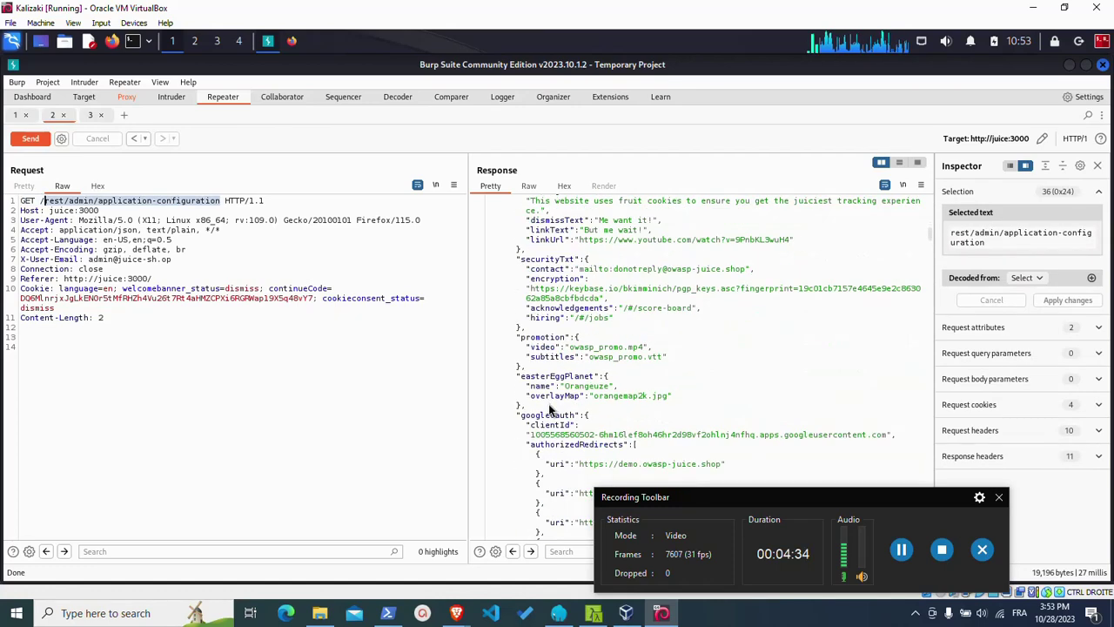
{"action": "scroll", "coordinate": [550, 407], "scroll_direction": "down", "scroll_amount": 5}
{"action": "scroll", "coordinate": [551, 407], "scroll_direction": "down", "scroll_amount": 5}
{"action": "scroll", "coordinate": [551, 407], "scroll_direction": "down", "scroll_amount": 5}
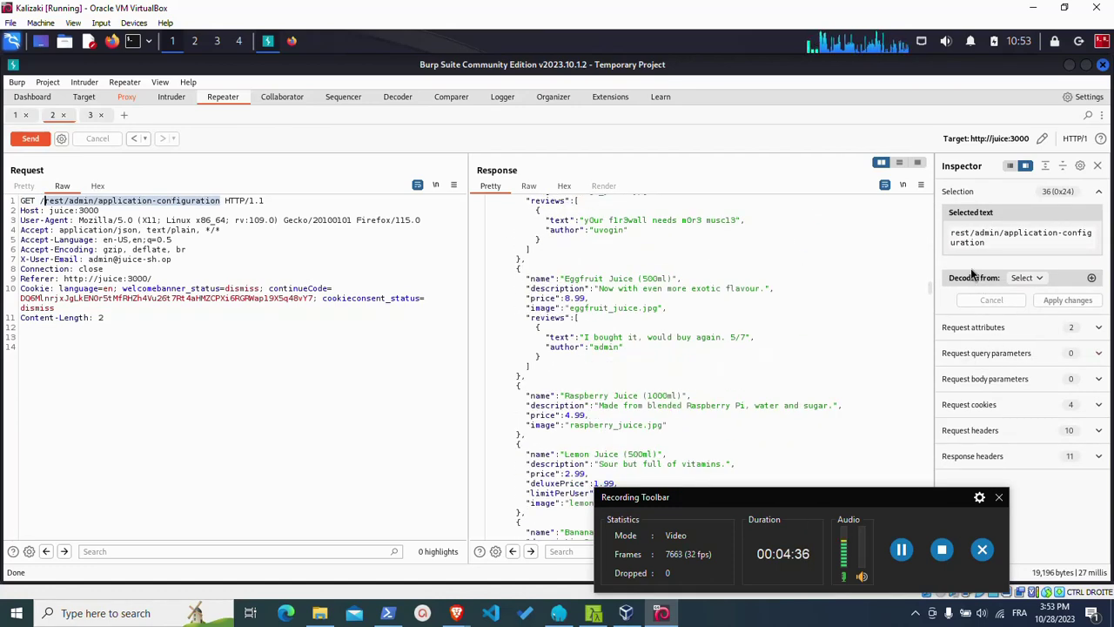
{"action": "scroll", "coordinate": [922, 290], "scroll_direction": "down", "scroll_amount": 5}
{"action": "scroll", "coordinate": [918, 292], "scroll_direction": "down", "scroll_amount": 5}
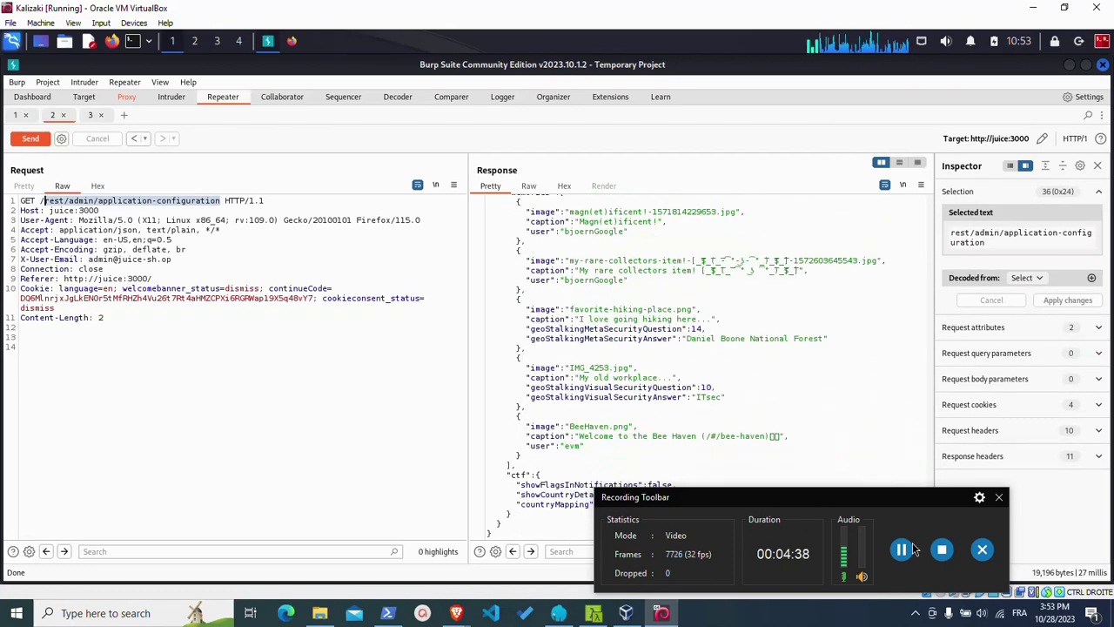
{"action": "scroll", "coordinate": [914, 294], "scroll_direction": "down", "scroll_amount": 5}
{"action": "scroll", "coordinate": [914, 261], "scroll_direction": "up", "scroll_amount": 15}
{"action": "scroll", "coordinate": [914, 261], "scroll_direction": "up", "scroll_amount": 2}
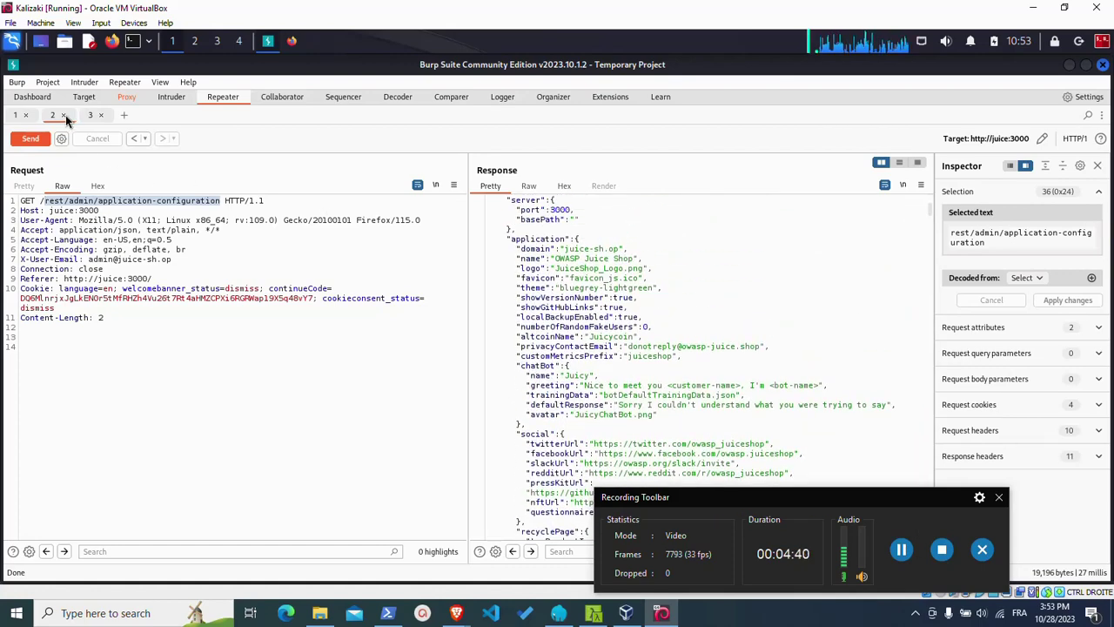
{"action": "left_click", "coordinate": [63, 115]}
Resend the GET / request without If-None-Match, then close the root and en.json tabs.
{"action": "left_click", "coordinate": [16, 117]}
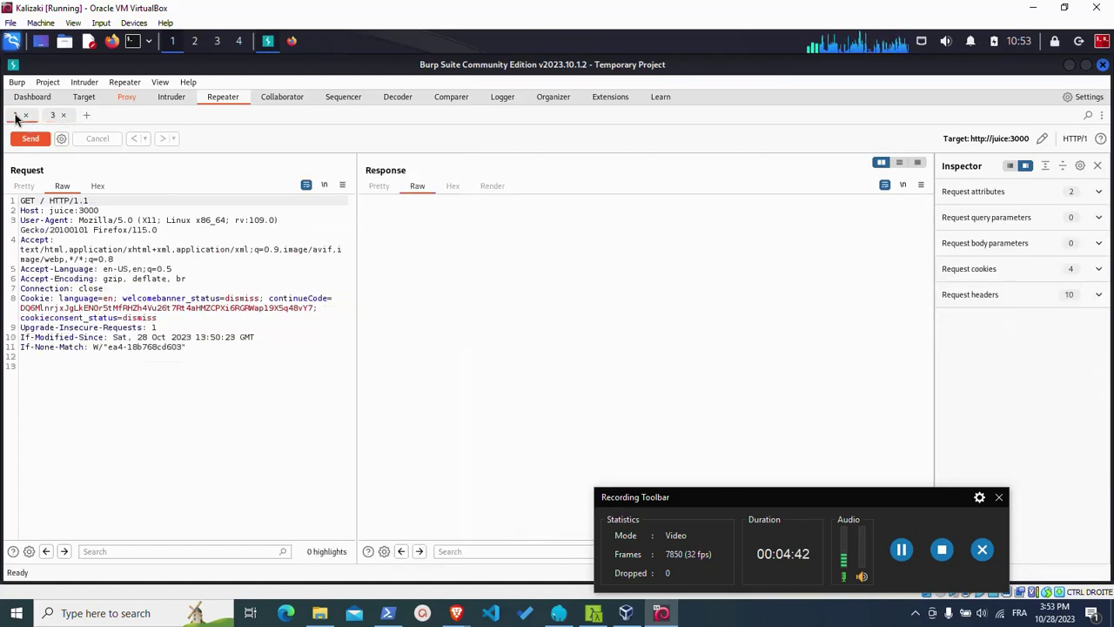
{"action": "left_click", "coordinate": [113, 307]}
{"action": "left_click", "coordinate": [30, 138]}
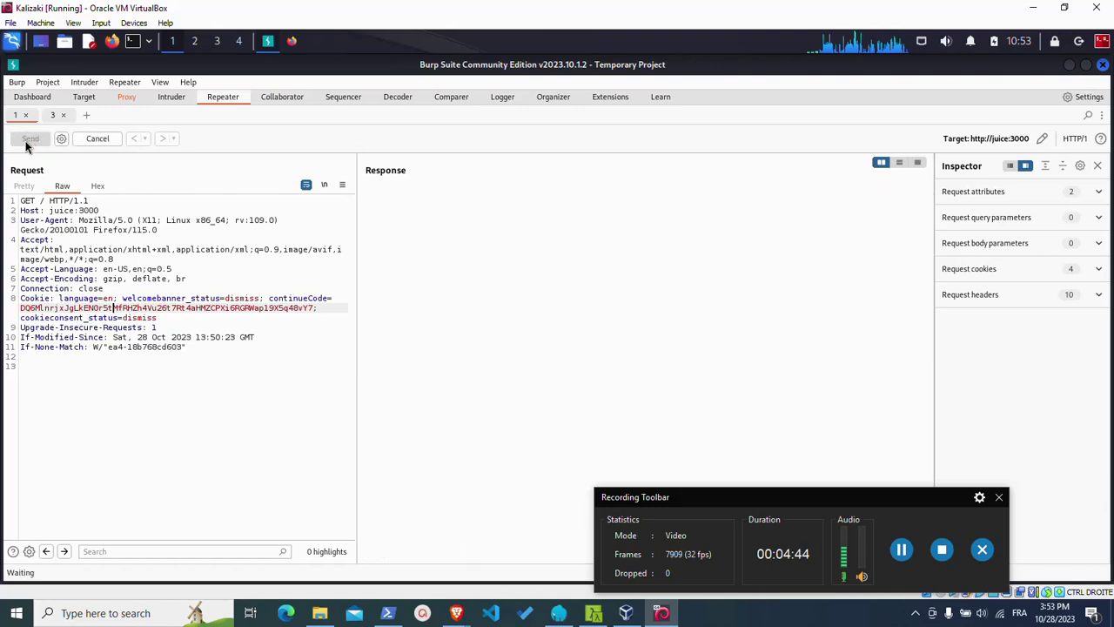
{"action": "left_click_drag", "start_coordinate": [204, 348], "coordinate": [4, 351]}
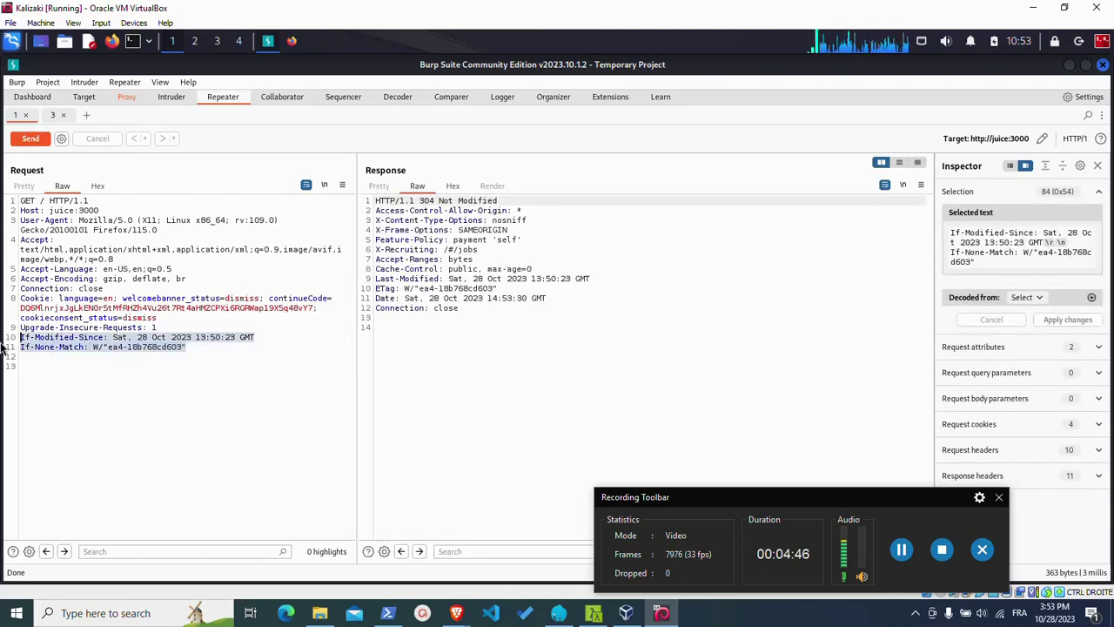
{"action": "key", "text": "Delete"}
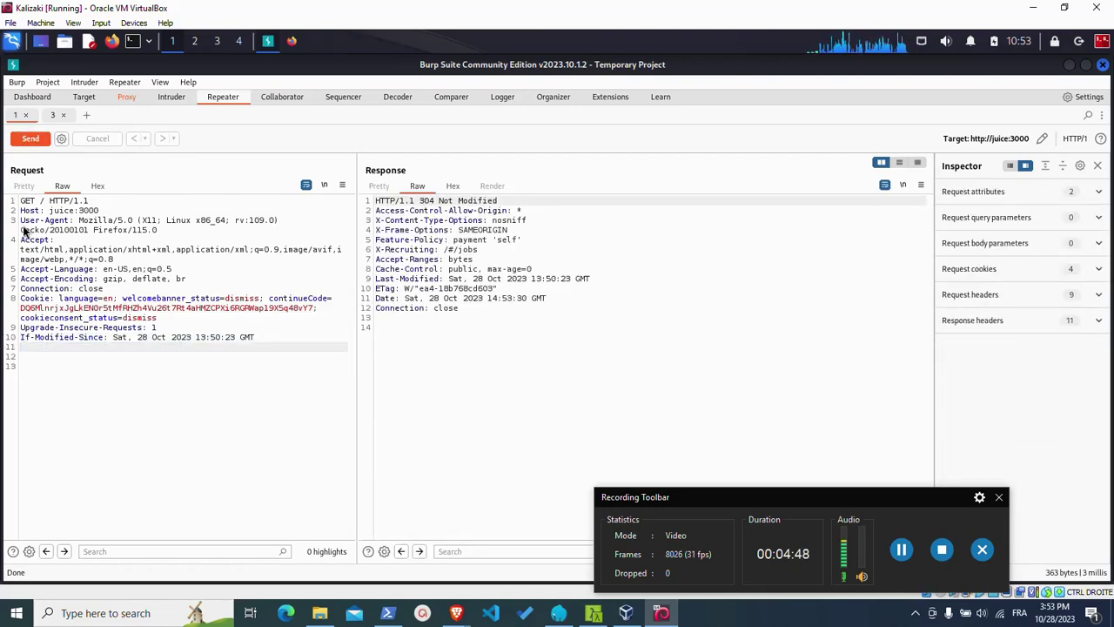
{"action": "left_click", "coordinate": [19, 141]}
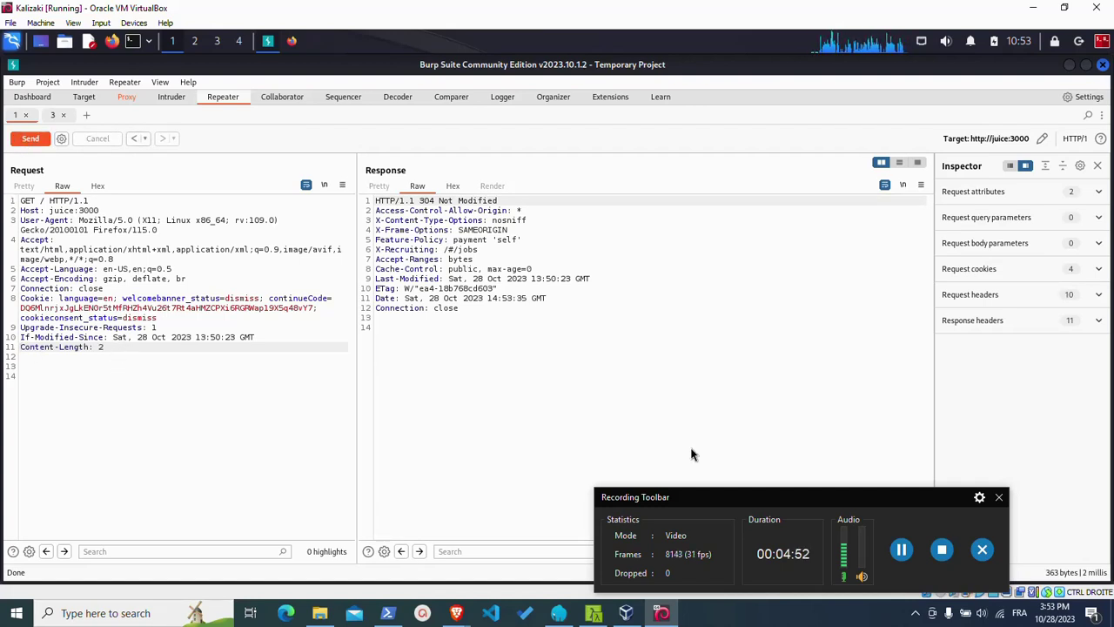
{"action": "left_click", "coordinate": [25, 115]}
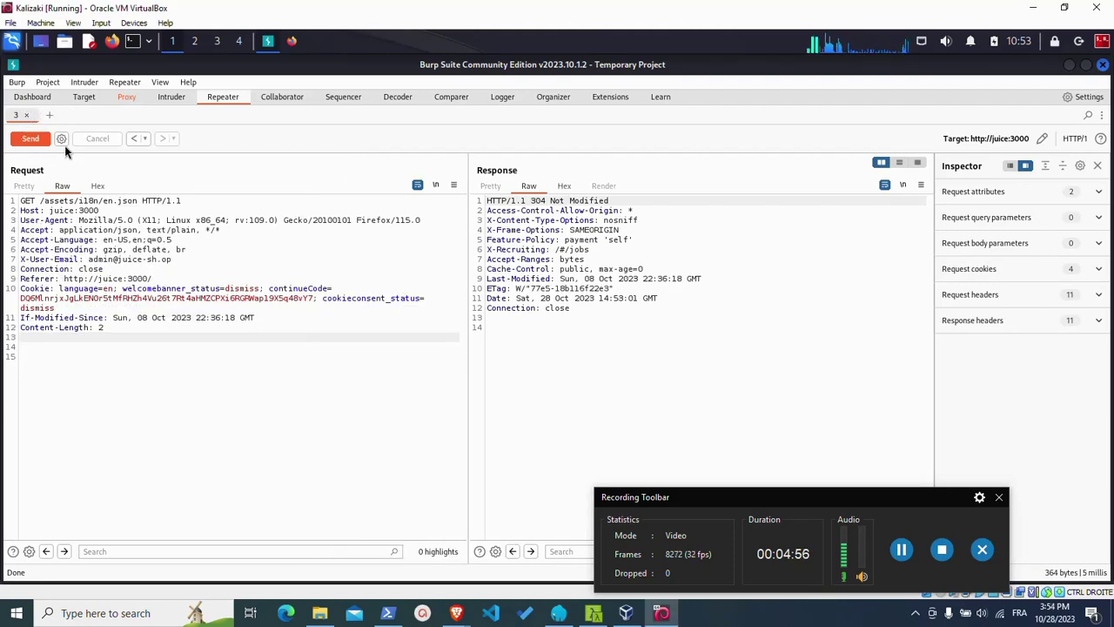
{"action": "left_click", "coordinate": [26, 115]}
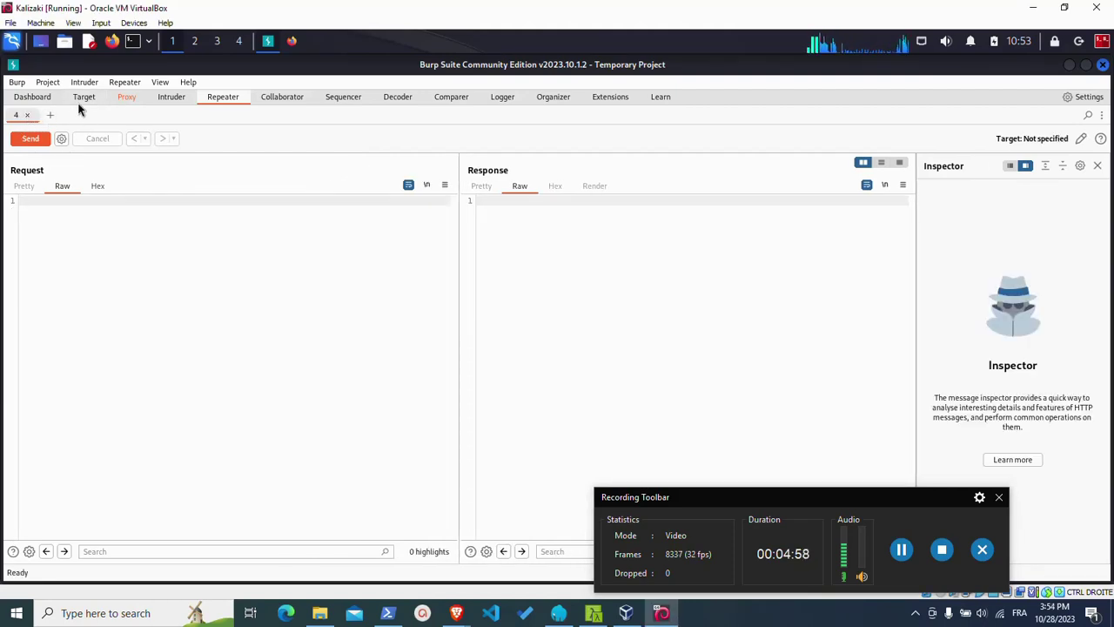
Highlight the /rest/captcha/ request row yellow in the proxy history.
{"action": "left_click", "coordinate": [84, 98]}
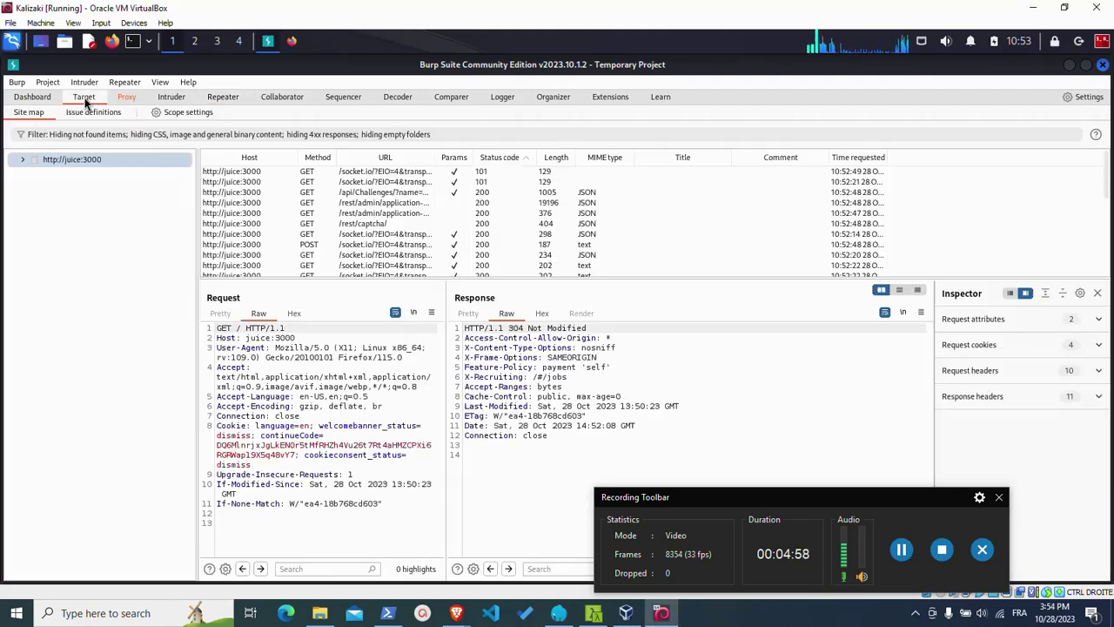
{"action": "left_click", "coordinate": [23, 160]}
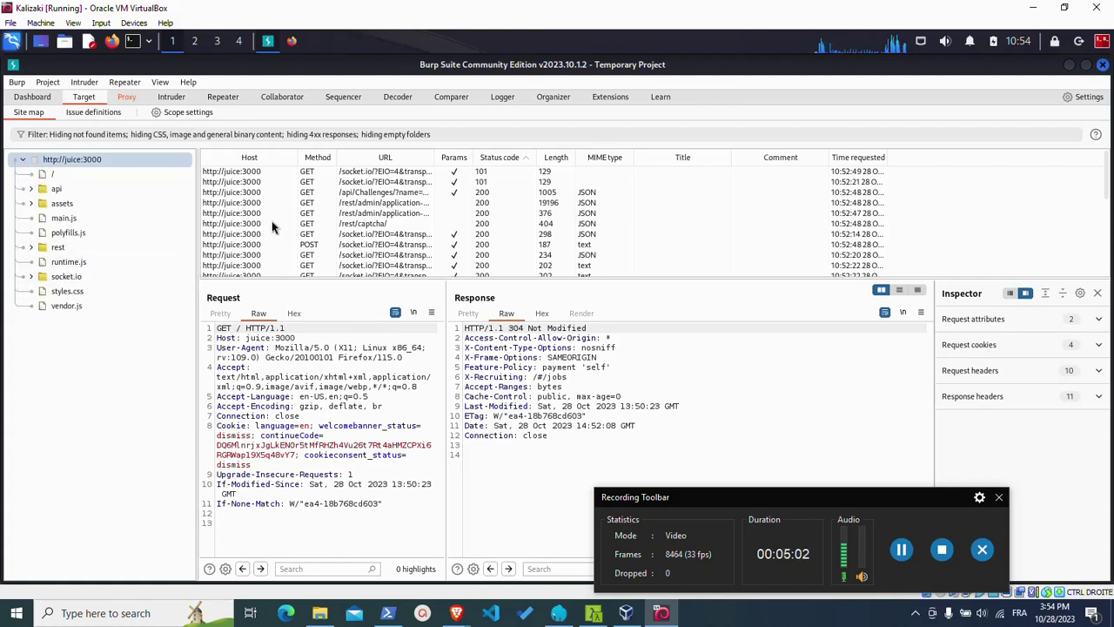
{"action": "left_click", "coordinate": [243, 224]}
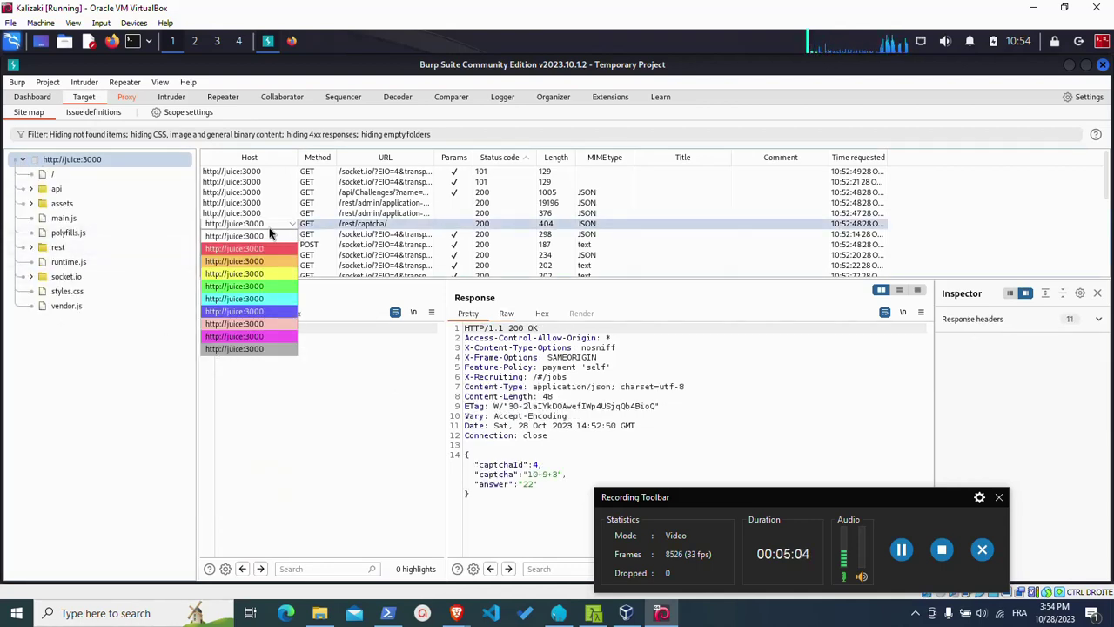
{"action": "left_click", "coordinate": [255, 274]}
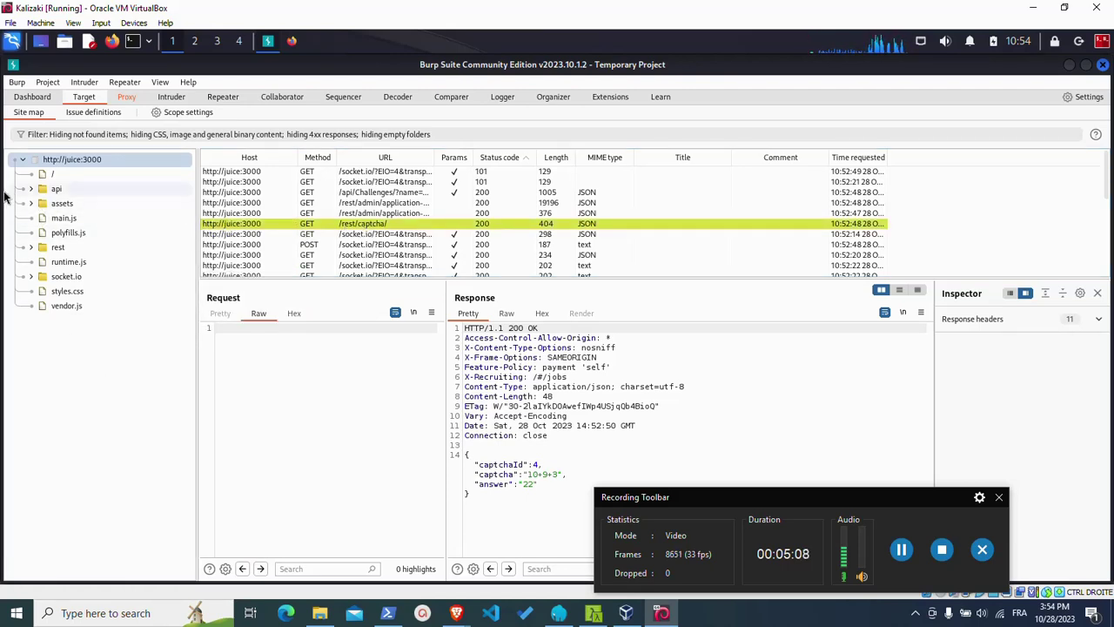
Expand rest > captcha in the site map and inspect the 10+9+3 captcha response.
{"action": "left_click", "coordinate": [32, 248]}
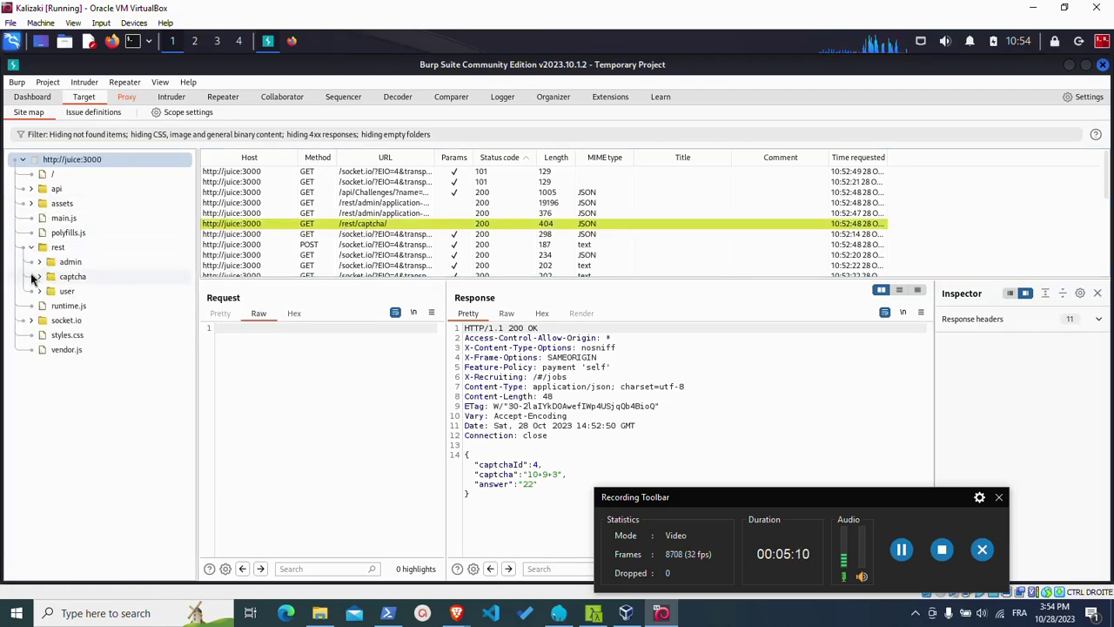
{"action": "left_click", "coordinate": [40, 276]}
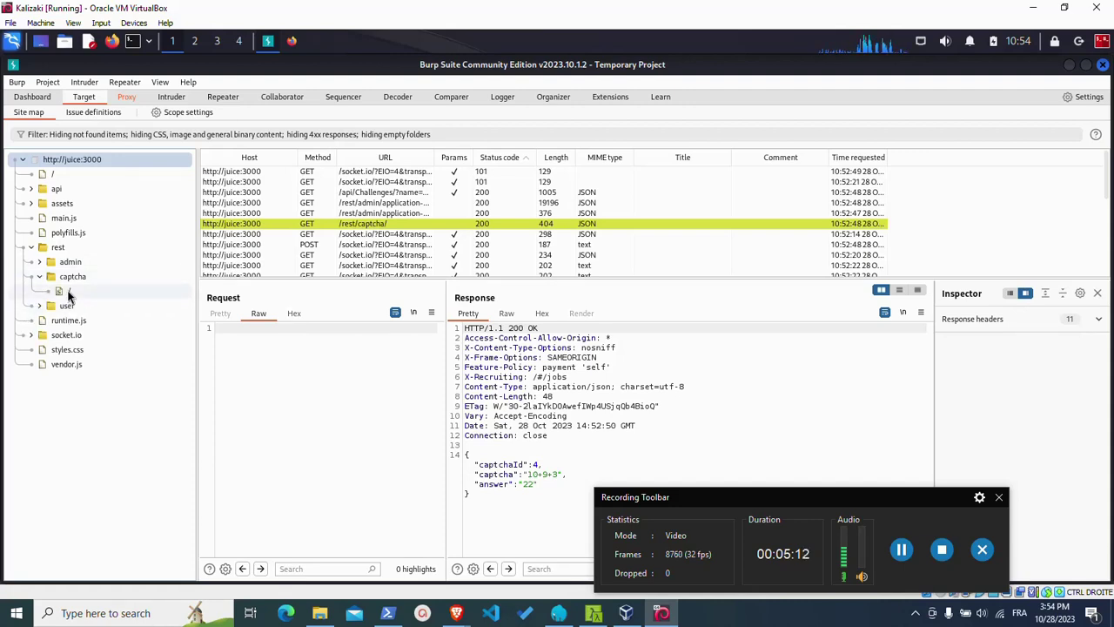
{"action": "left_click", "coordinate": [68, 292]}
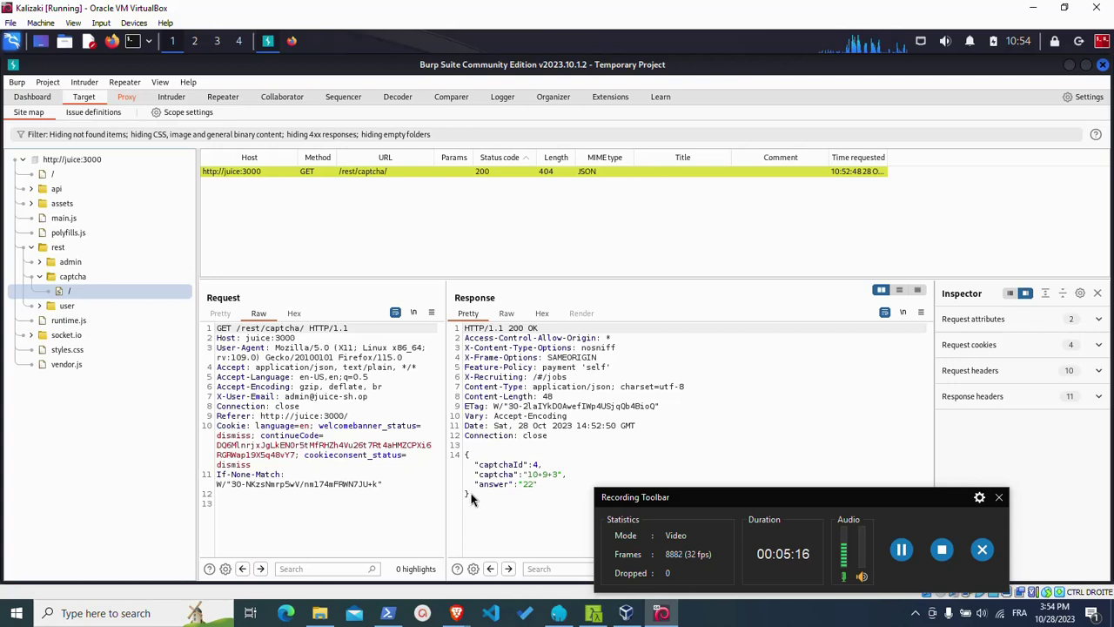
{"action": "left_click_drag", "start_coordinate": [471, 496], "coordinate": [462, 452]}
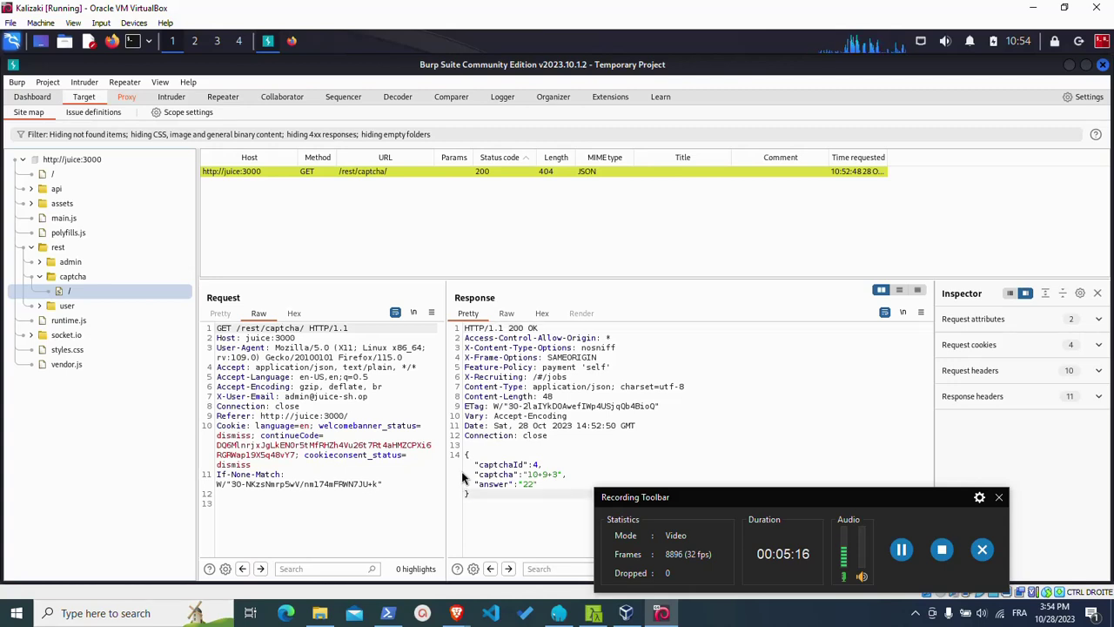
{"action": "left_click", "coordinate": [538, 465]}
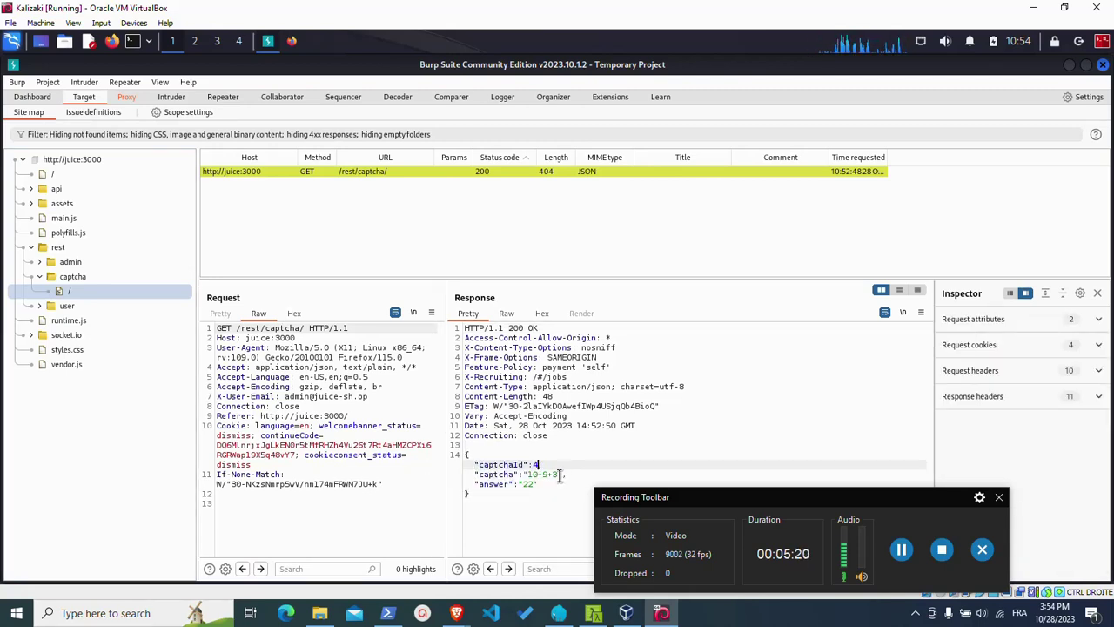
{"action": "mouse_move", "coordinate": [565, 475]}
{"action": "left_mouse_down"}
{"action": "mouse_move", "coordinate": [529, 475]}
{"action": "mouse_move", "coordinate": [505, 493]}
{"action": "left_mouse_up"}
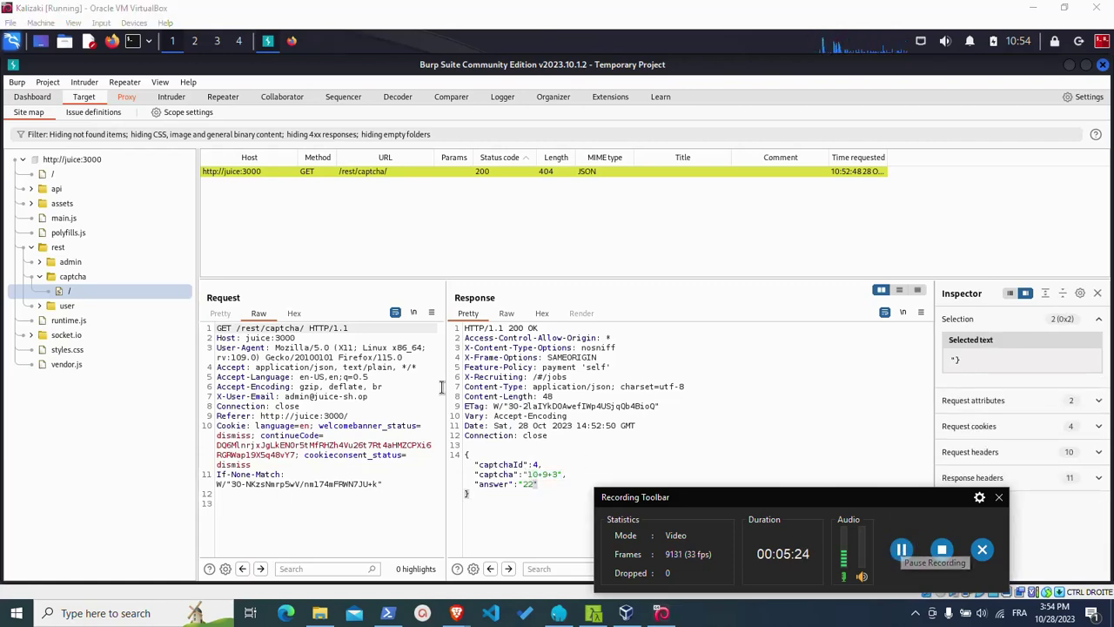
{"action": "left_click", "coordinate": [384, 484]}
Send the GET /rest/captcha/ request to Repeater.
{"action": "left_click_drag", "start_coordinate": [384, 484], "coordinate": [166, 319]}
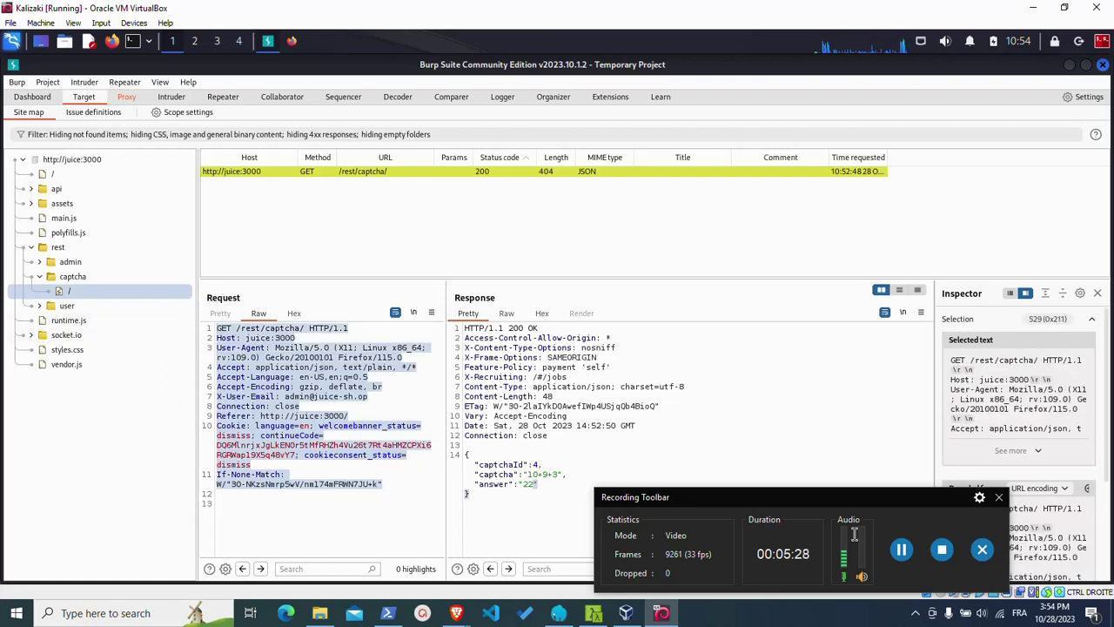
{"action": "mouse_move", "coordinate": [389, 492]}
{"action": "left_mouse_down"}
{"action": "mouse_move", "coordinate": [169, 348]}
{"action": "mouse_move", "coordinate": [174, 319]}
{"action": "left_mouse_up"}
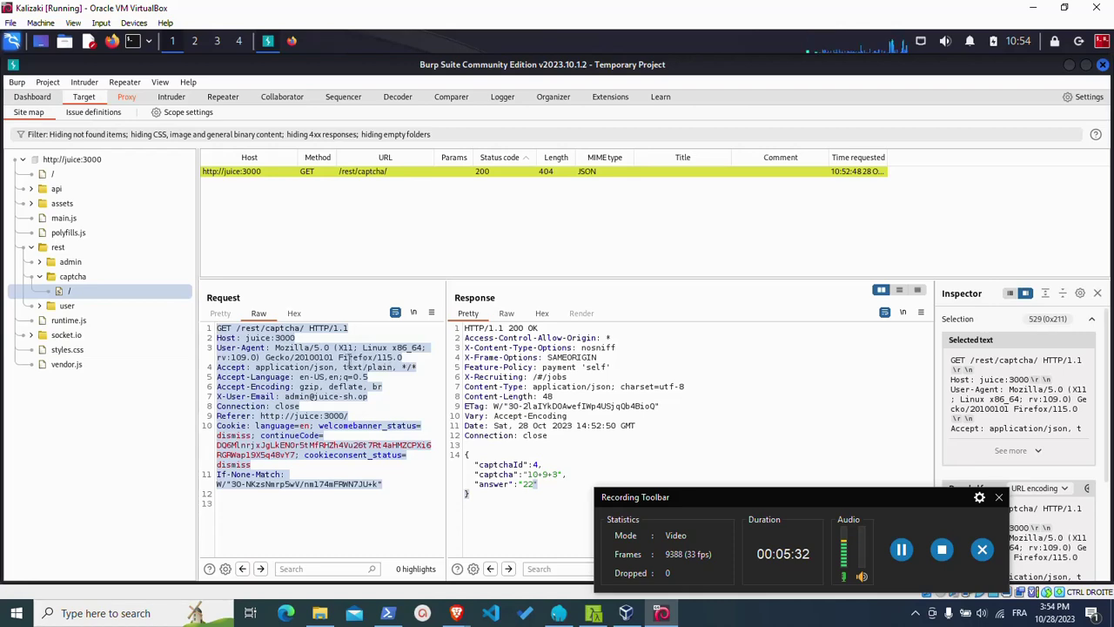
{"action": "right_click", "coordinate": [320, 355]}
{"action": "left_click", "coordinate": [333, 315]}
Resend the captcha request in Repeater, getting captcha 3-9-1 with answer -7, then return to Firefox.
{"action": "left_click", "coordinate": [222, 97]}
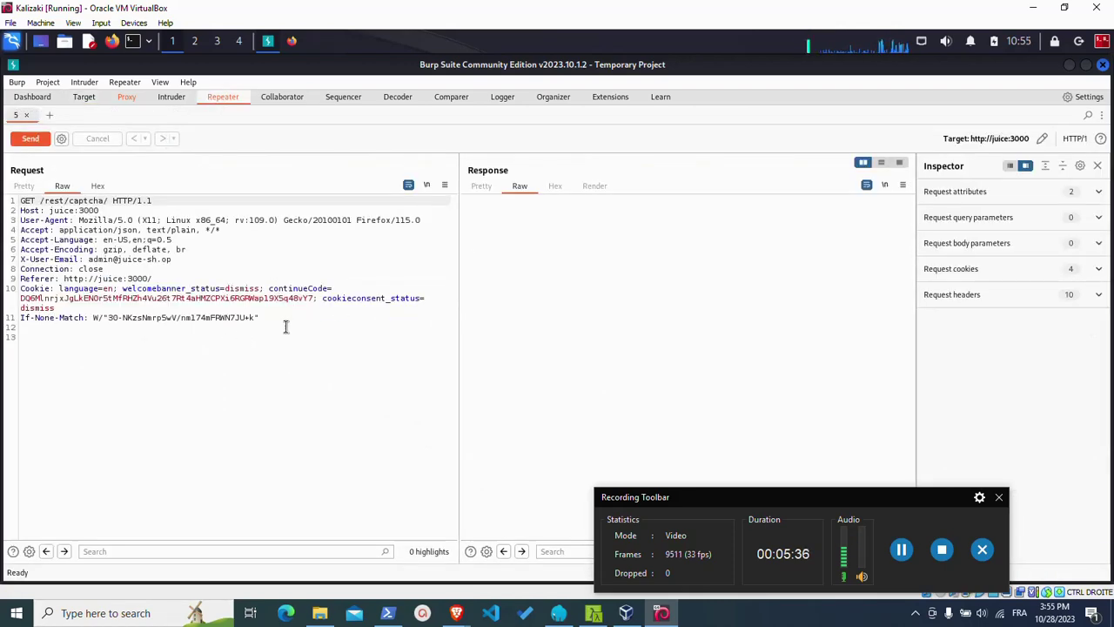
{"action": "left_click", "coordinate": [18, 141]}
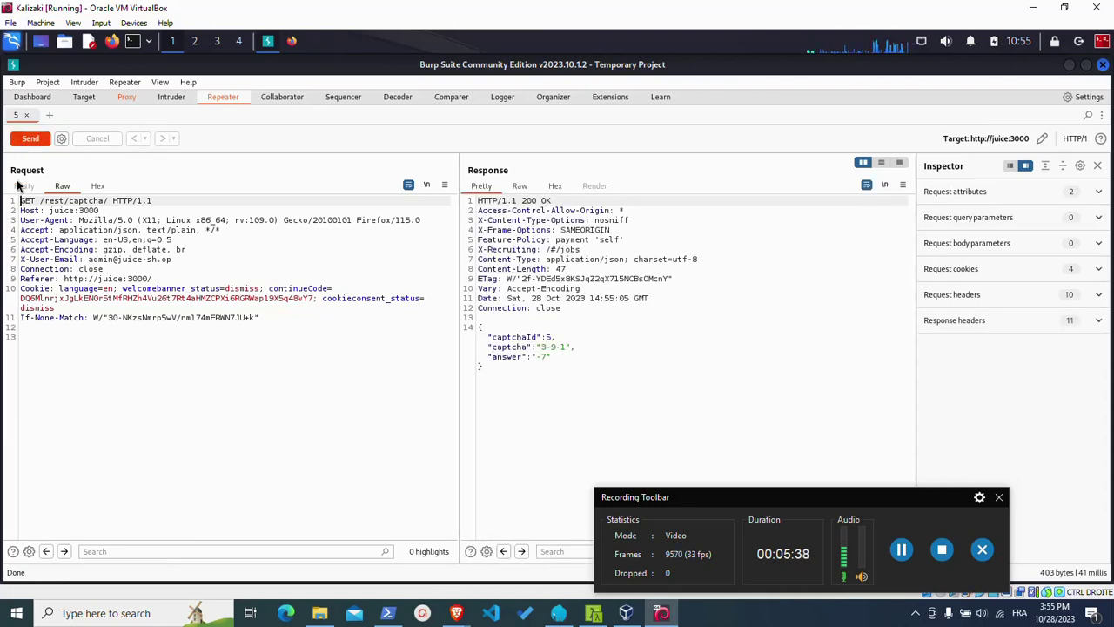
{"action": "left_click_drag", "start_coordinate": [509, 370], "coordinate": [478, 298]}
{"action": "key", "text": "ctrl+a"}
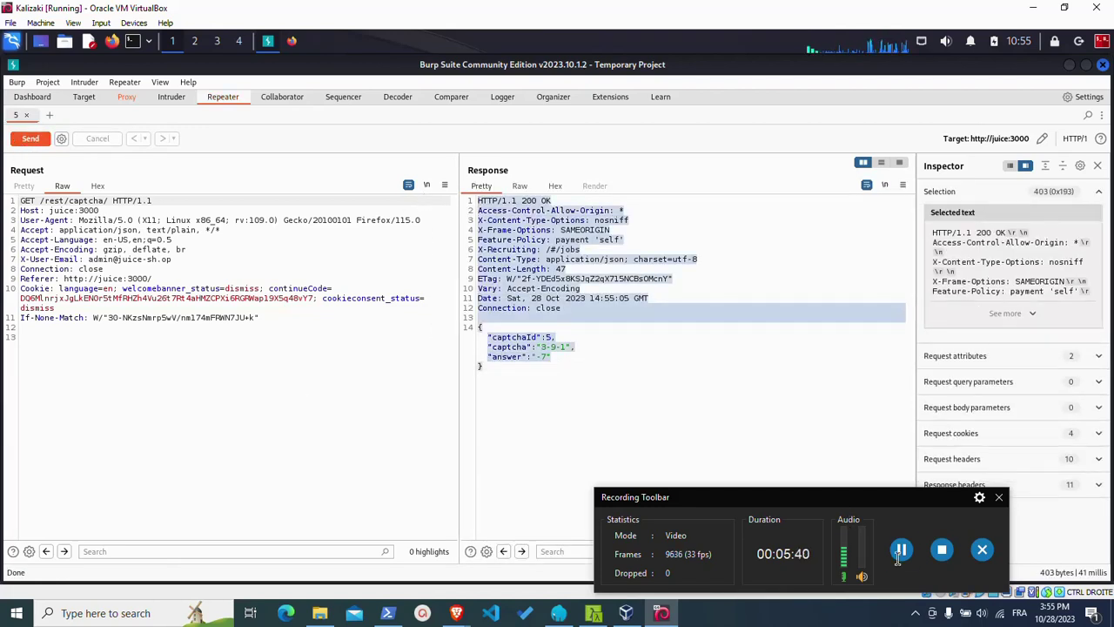
{"action": "left_click", "coordinate": [116, 44]}
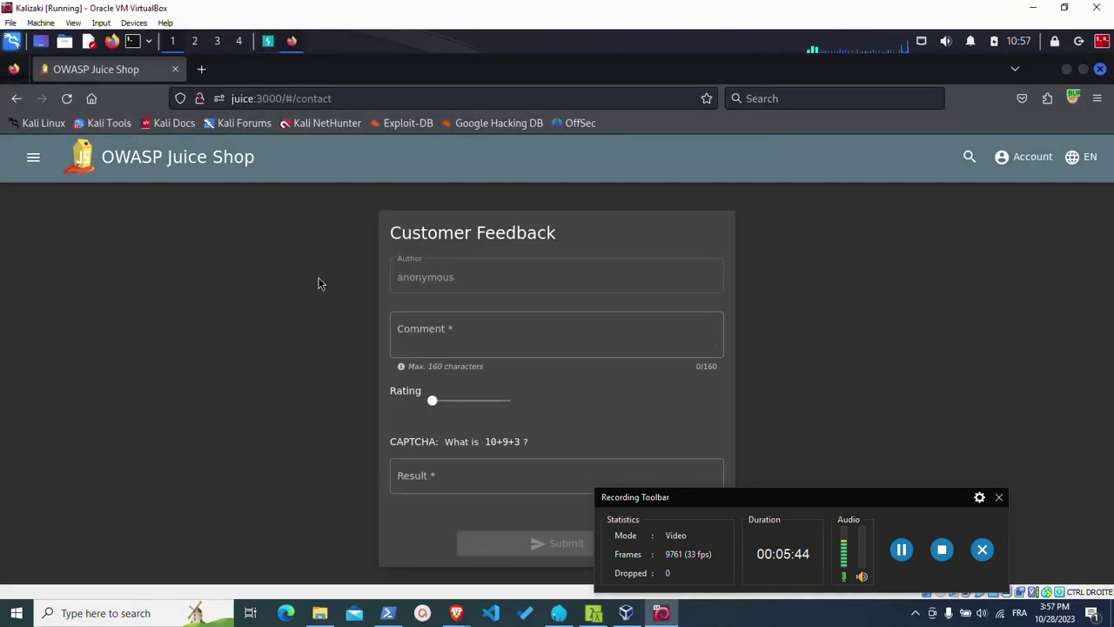
Enter the comment 'hi' and a five-star rating in the feedback form.
{"action": "left_click", "coordinate": [434, 337]}
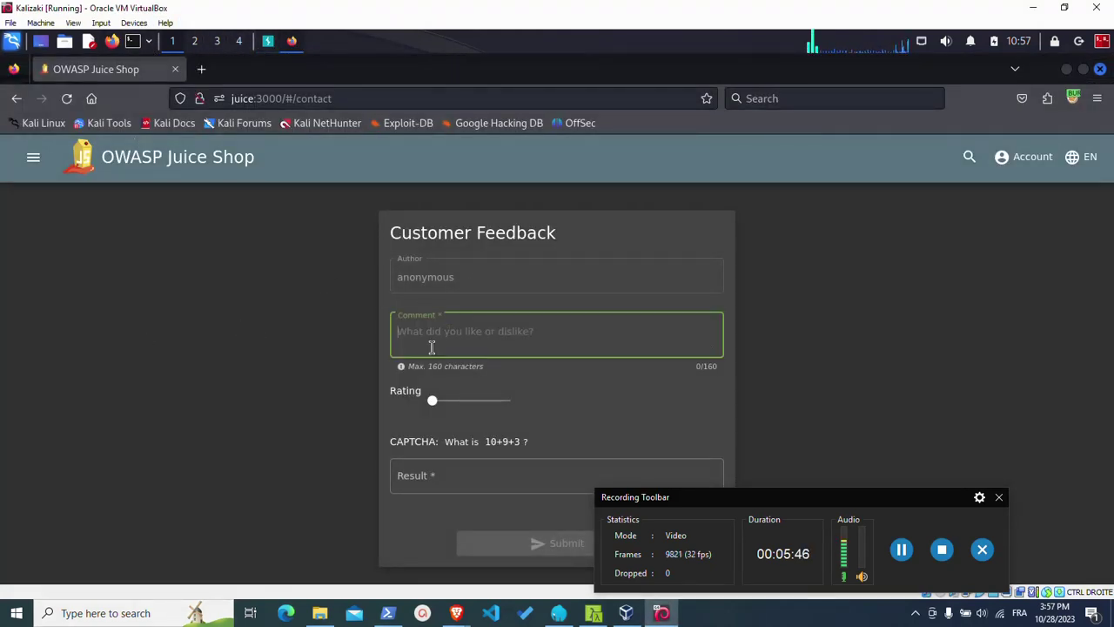
{"action": "type", "text": "hi"}
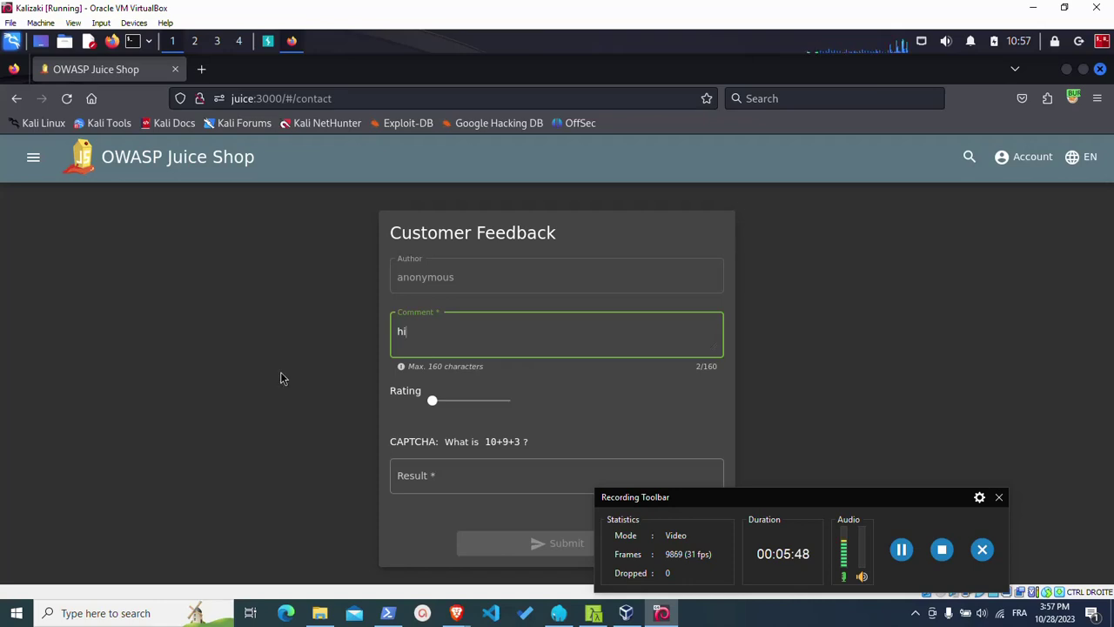
{"action": "left_click_drag", "start_coordinate": [438, 399], "coordinate": [511, 399]}
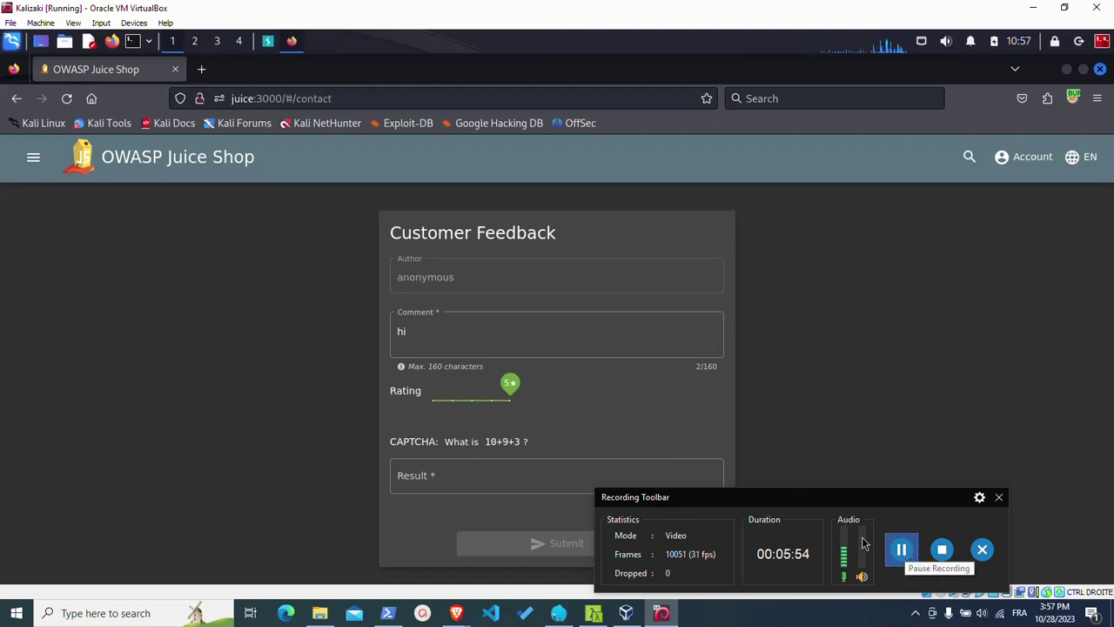
Open Firefox developer tools on the feedback page and widen the panel.
{"action": "right_click", "coordinate": [444, 433]}
{"action": "key", "text": "q"}
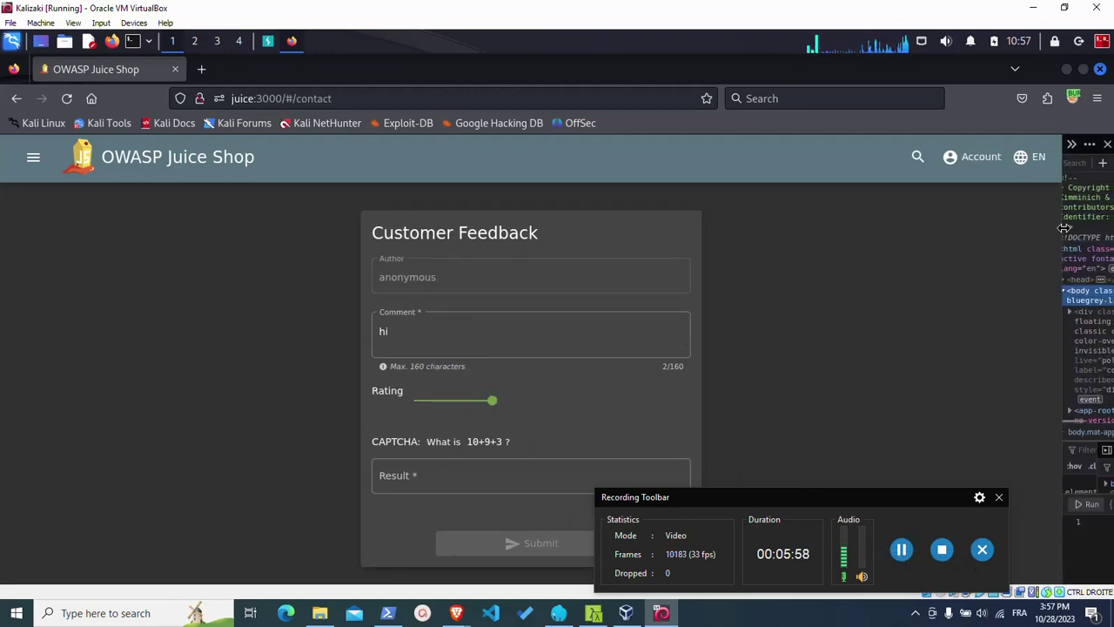
{"action": "left_click_drag", "start_coordinate": [741, 213], "coordinate": [490, 212]}
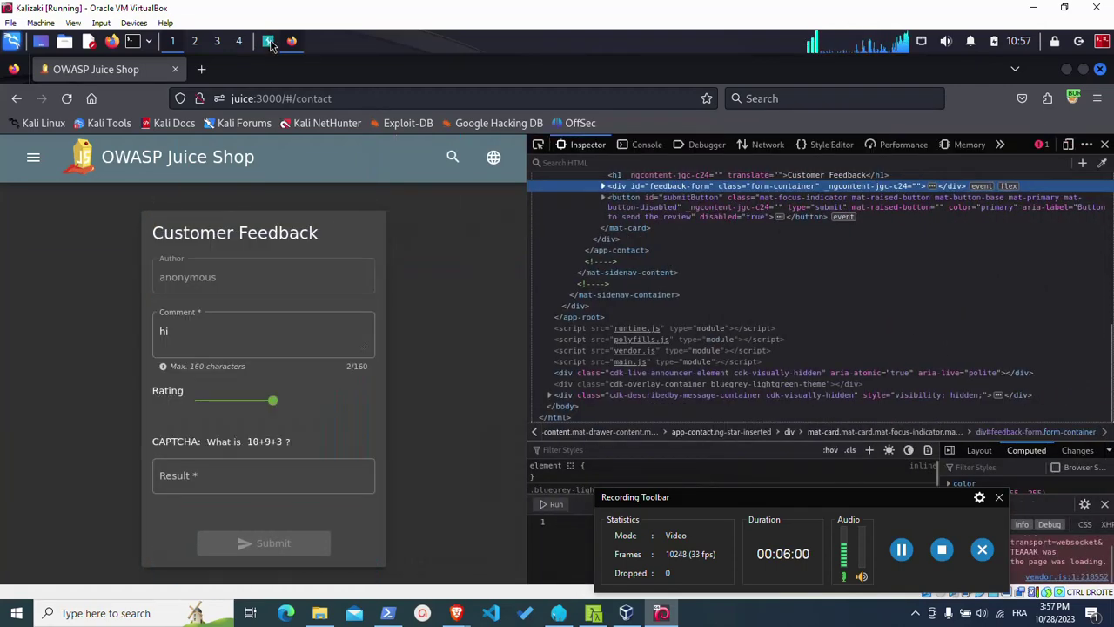
Turn off Burp's proxy interception, then reload the page with the DevTools Network log recording.
{"action": "left_click", "coordinate": [271, 48]}
{"action": "left_click", "coordinate": [117, 97]}
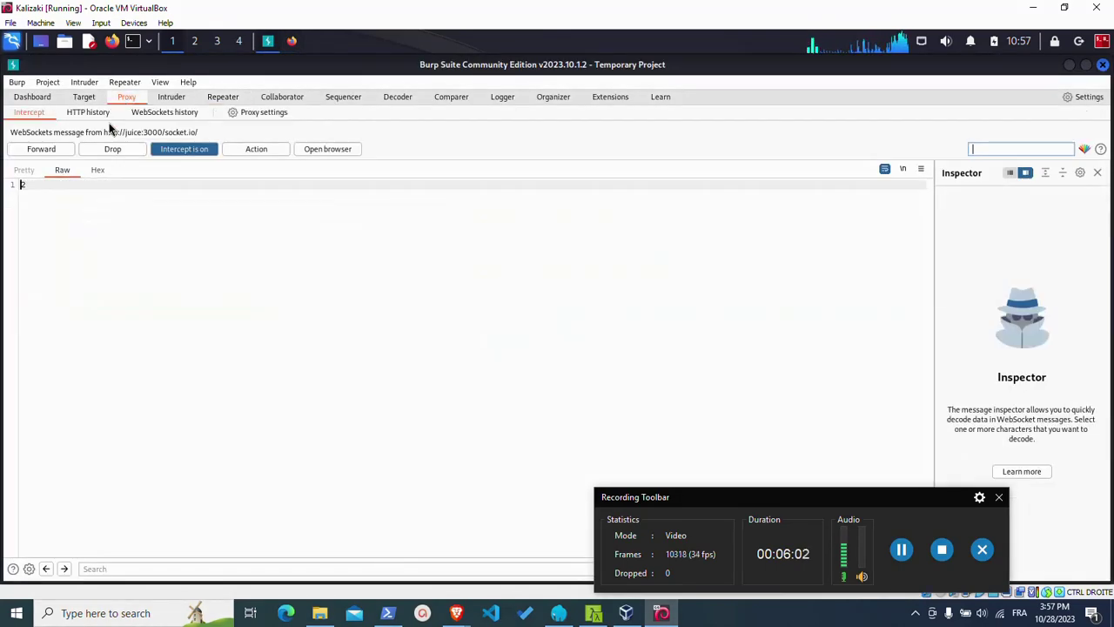
{"action": "left_click", "coordinate": [191, 152]}
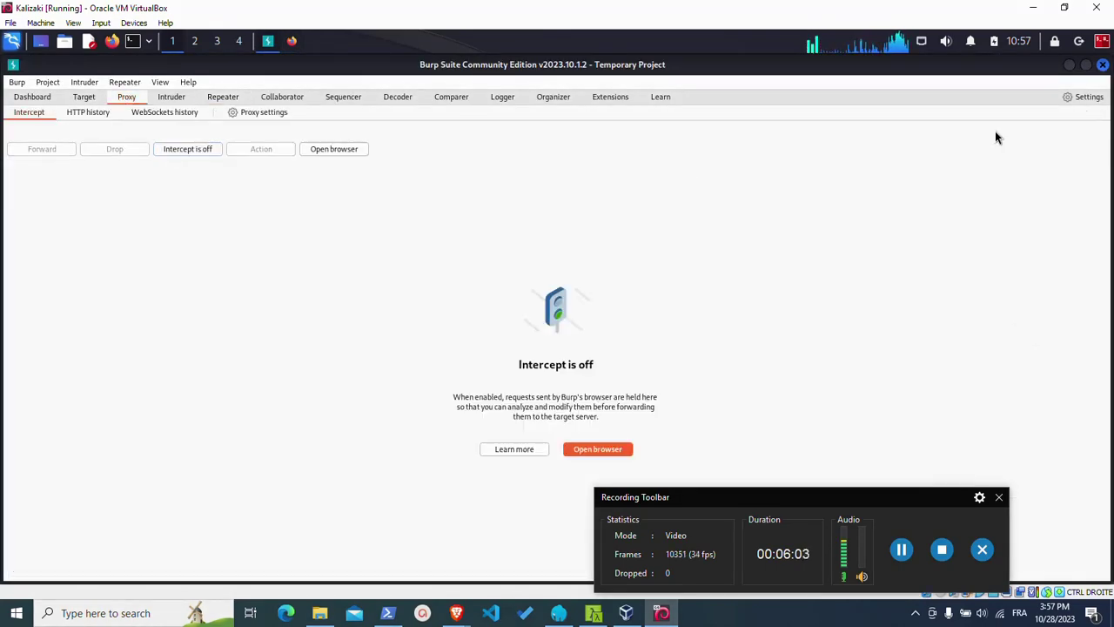
{"action": "left_click", "coordinate": [1069, 64]}
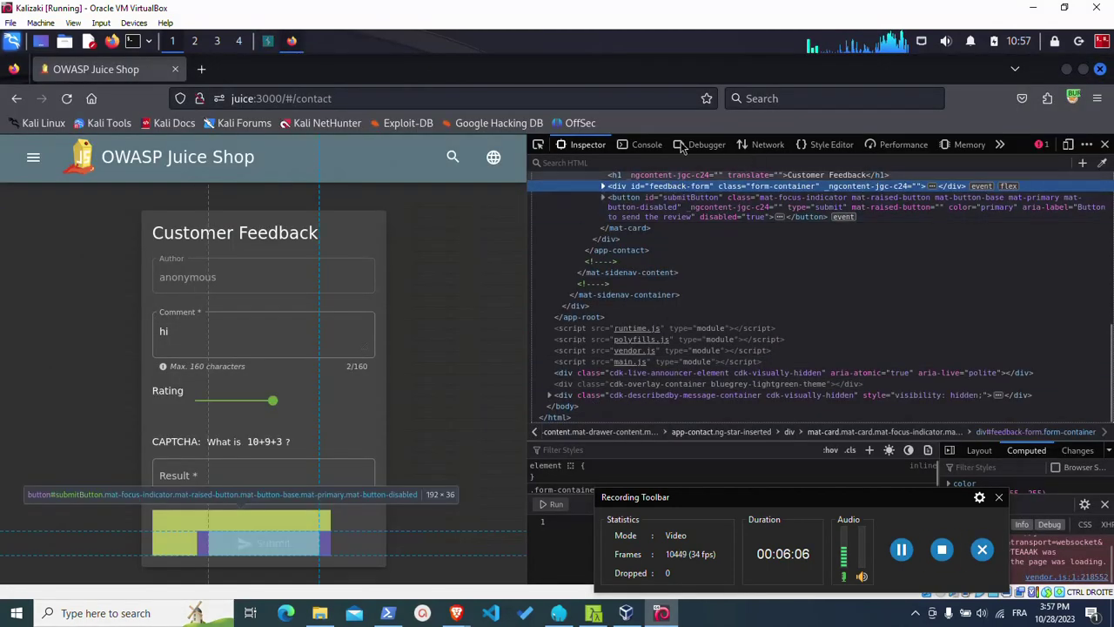
{"action": "left_click", "coordinate": [766, 144]}
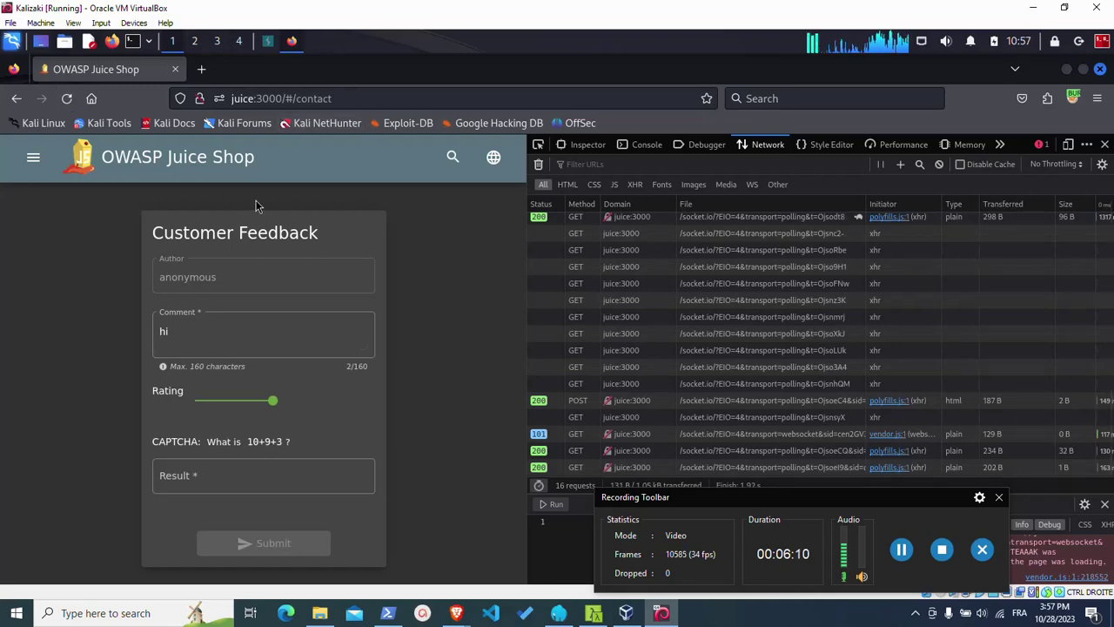
{"action": "left_click", "coordinate": [66, 99]}
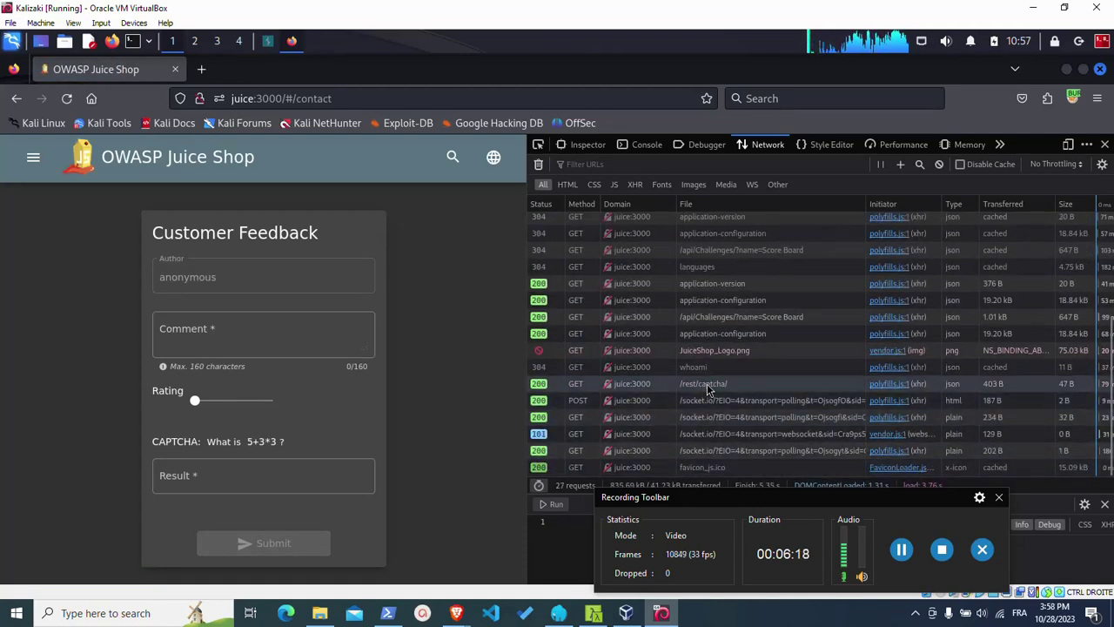
Fill the feedback form with comment 'hi', three stars and CAPTCHA answer 14 for 5+3*3.
{"action": "left_click", "coordinate": [195, 331]}
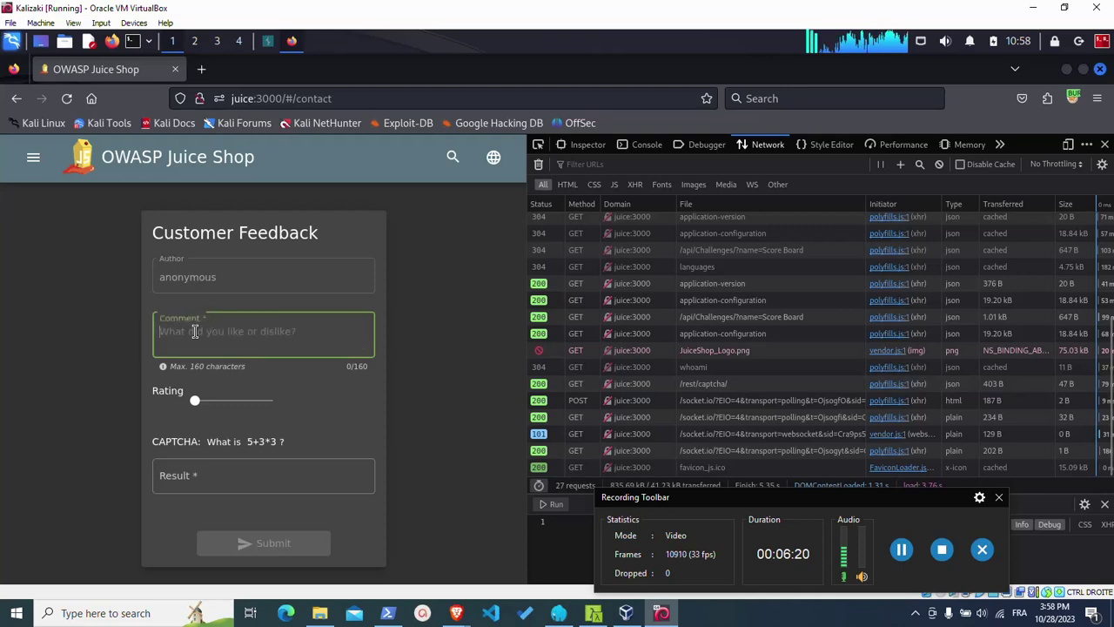
{"action": "type", "text": "hi"}
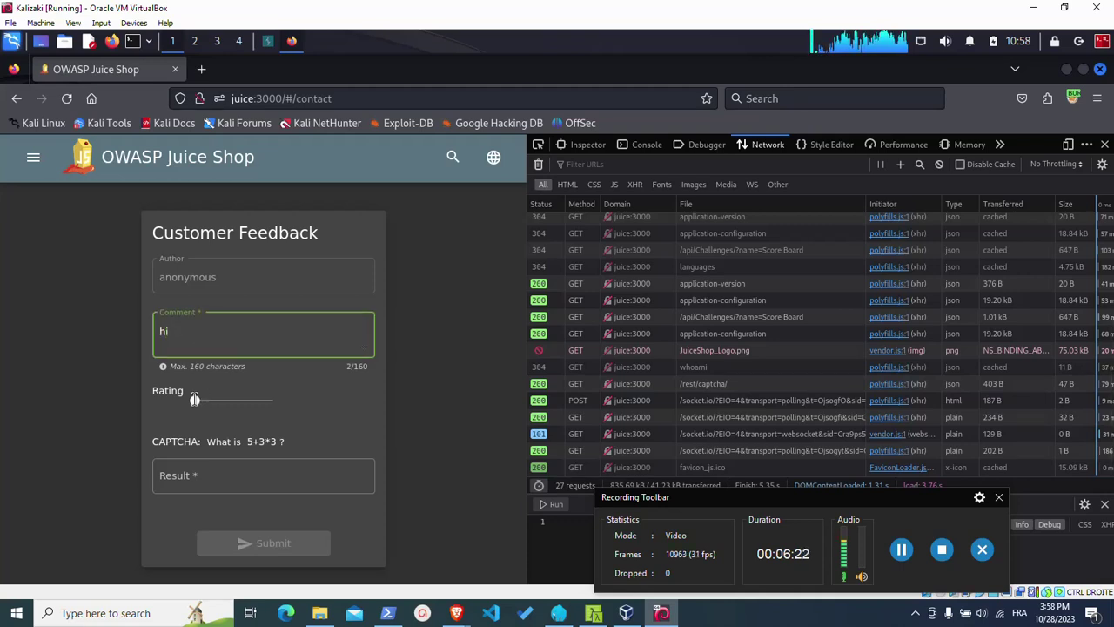
{"action": "left_click_drag", "start_coordinate": [195, 401], "coordinate": [234, 404]}
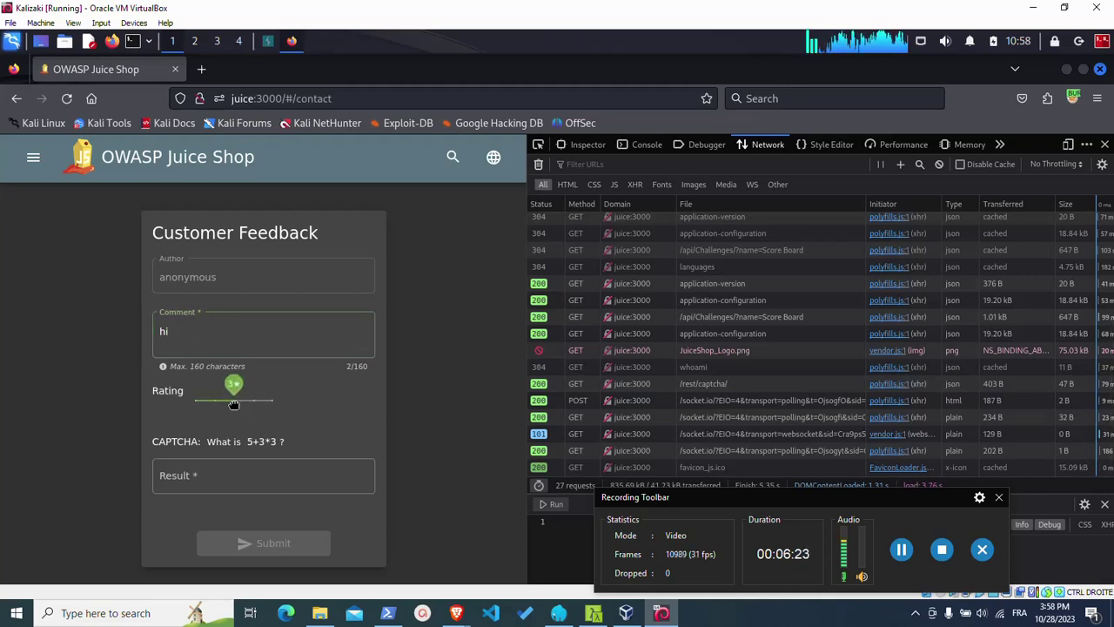
{"action": "left_click", "coordinate": [193, 484]}
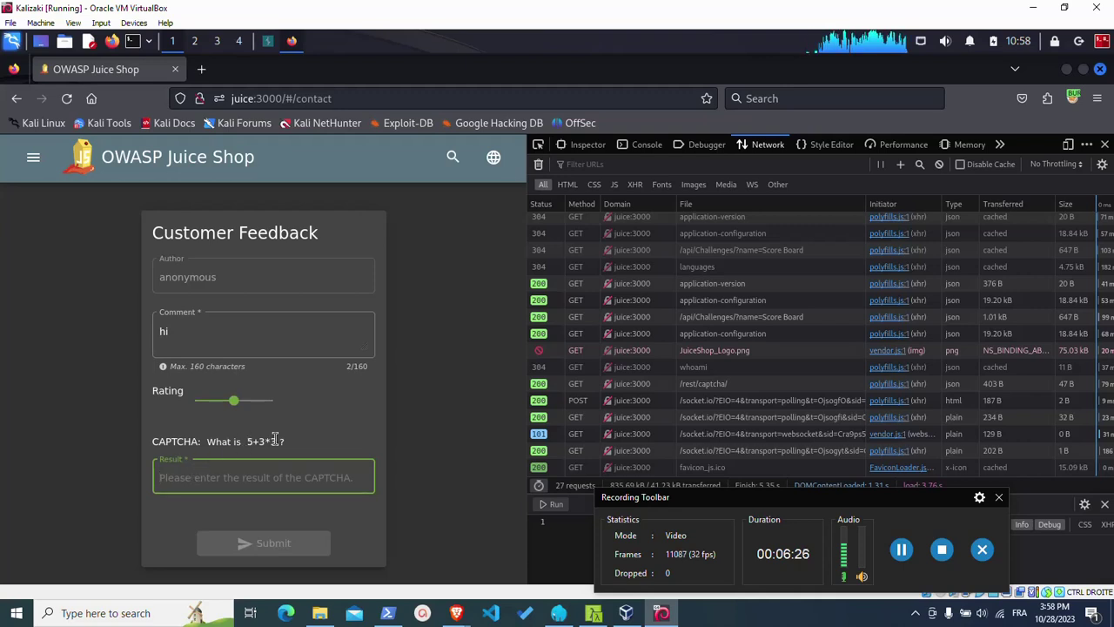
{"action": "left_click_drag", "start_coordinate": [248, 441], "coordinate": [270, 439]}
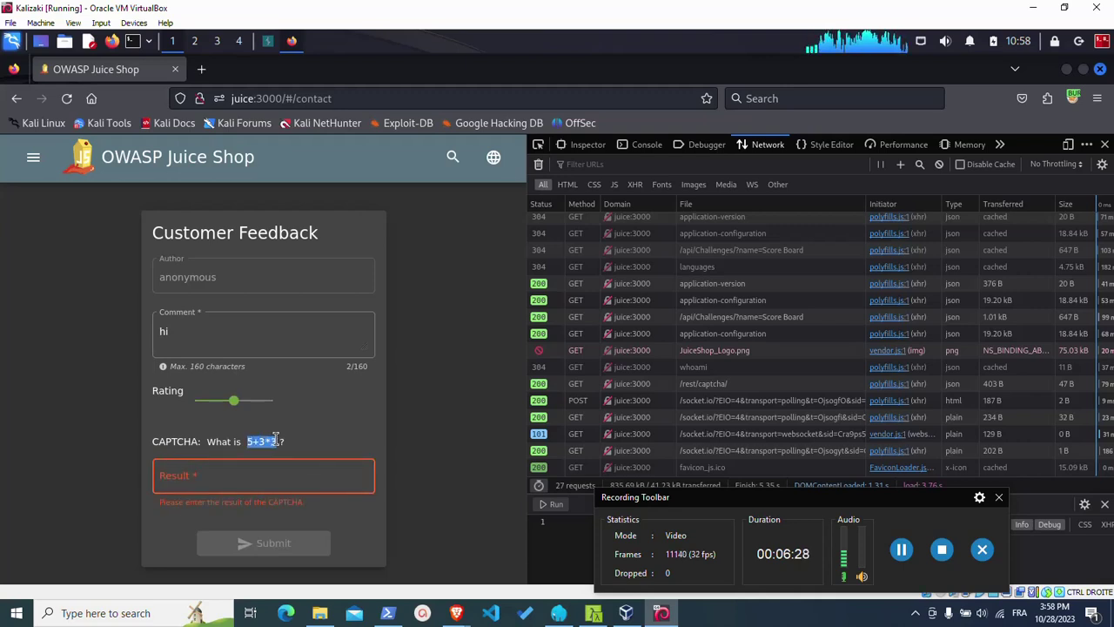
{"action": "left_click", "coordinate": [184, 475]}
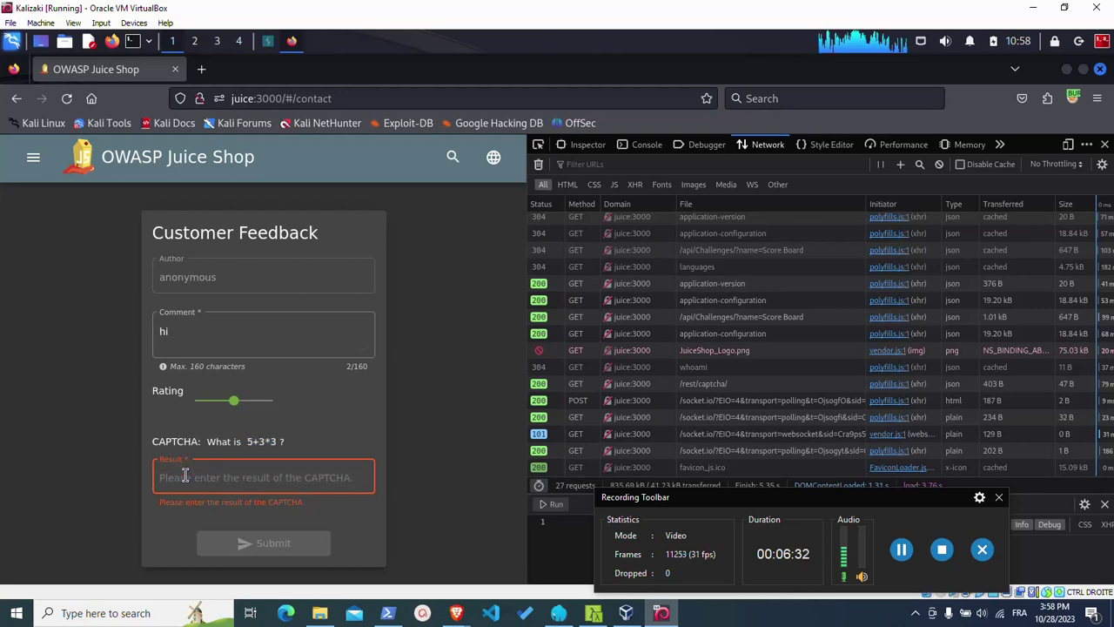
{"action": "type", "text": "14"}
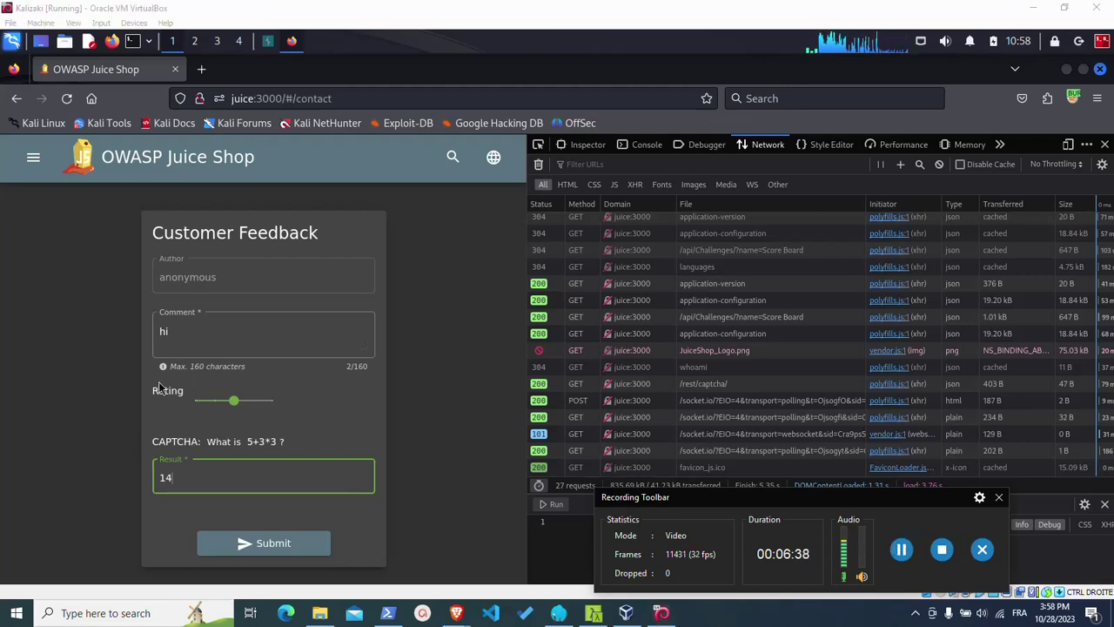
Inspect the CAPTCHA question's label element in the DevTools inspector, then return to Burp Suite.
{"action": "right_click", "coordinate": [182, 447]}
{"action": "left_click", "coordinate": [219, 426]}
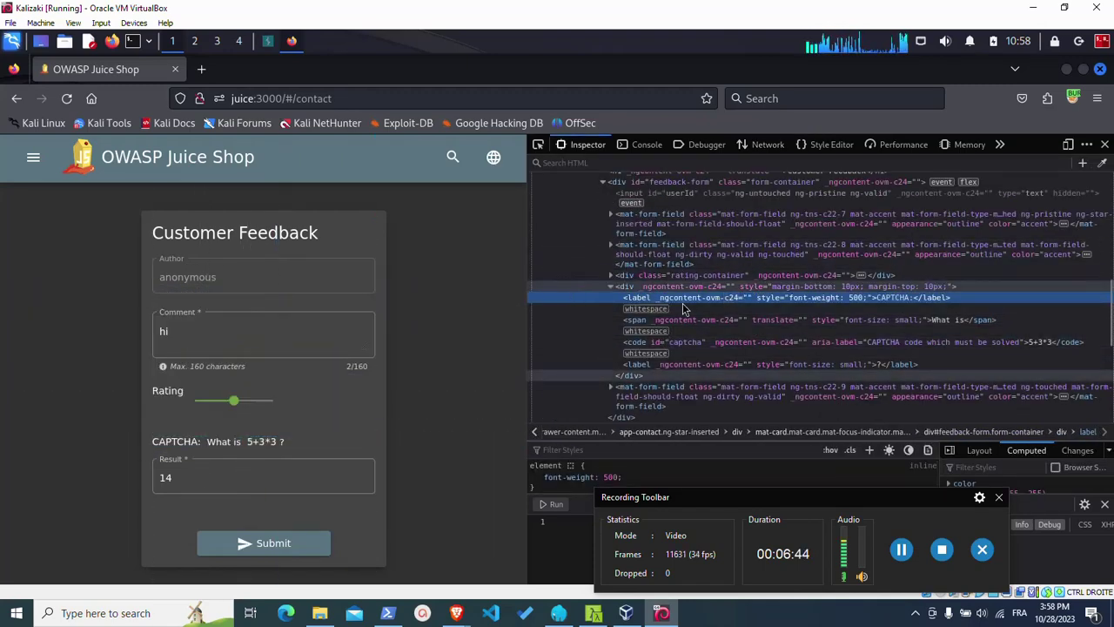
{"action": "right_click", "coordinate": [180, 448]}
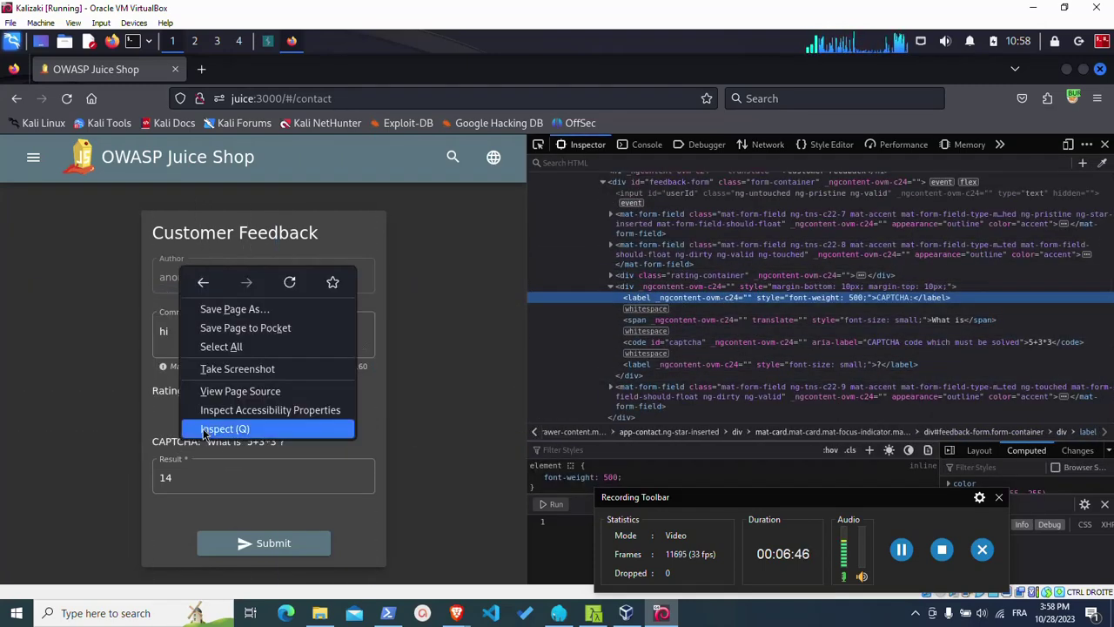
{"action": "left_click", "coordinate": [209, 426]}
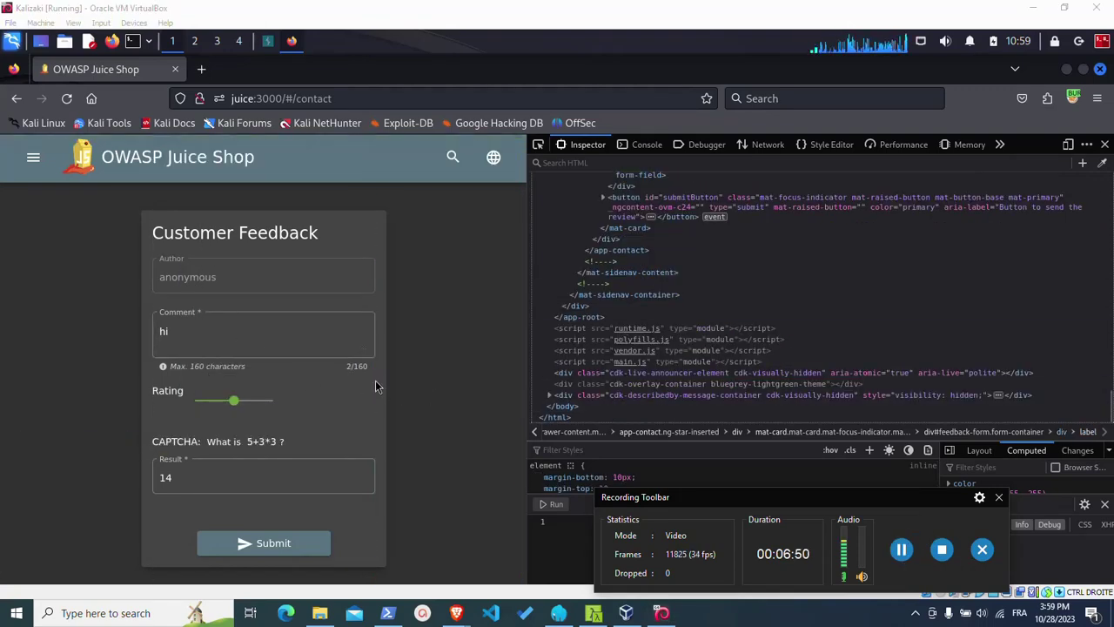
{"action": "left_click", "coordinate": [268, 41]}
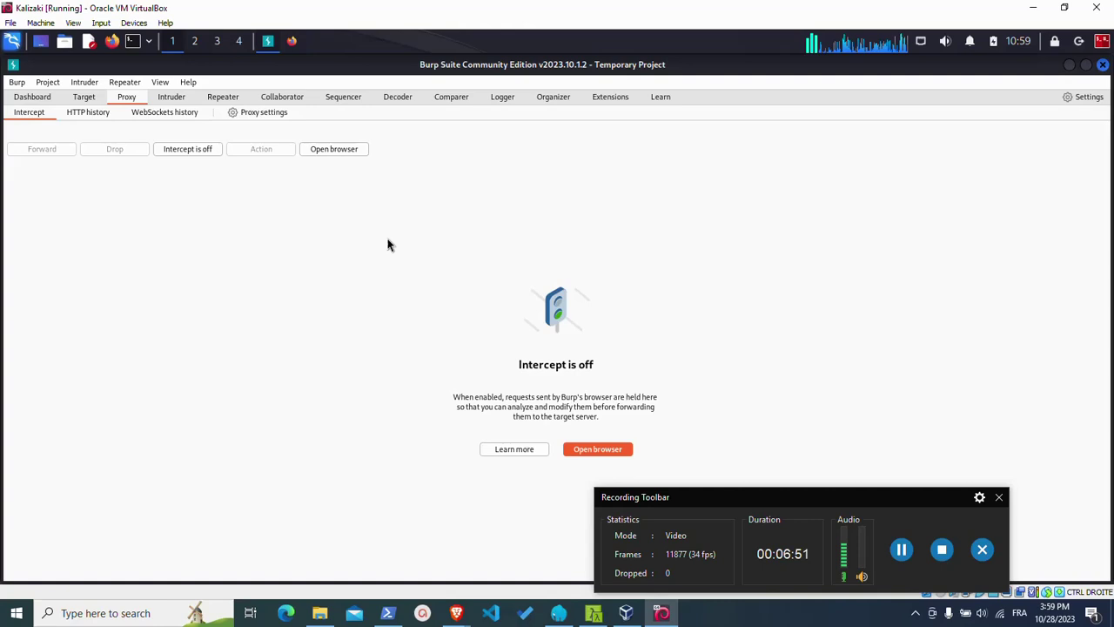
Turn interception on and submit the feedback so Burp holds the POST /api/Feedbacks/ request.
{"action": "left_click", "coordinate": [185, 151]}
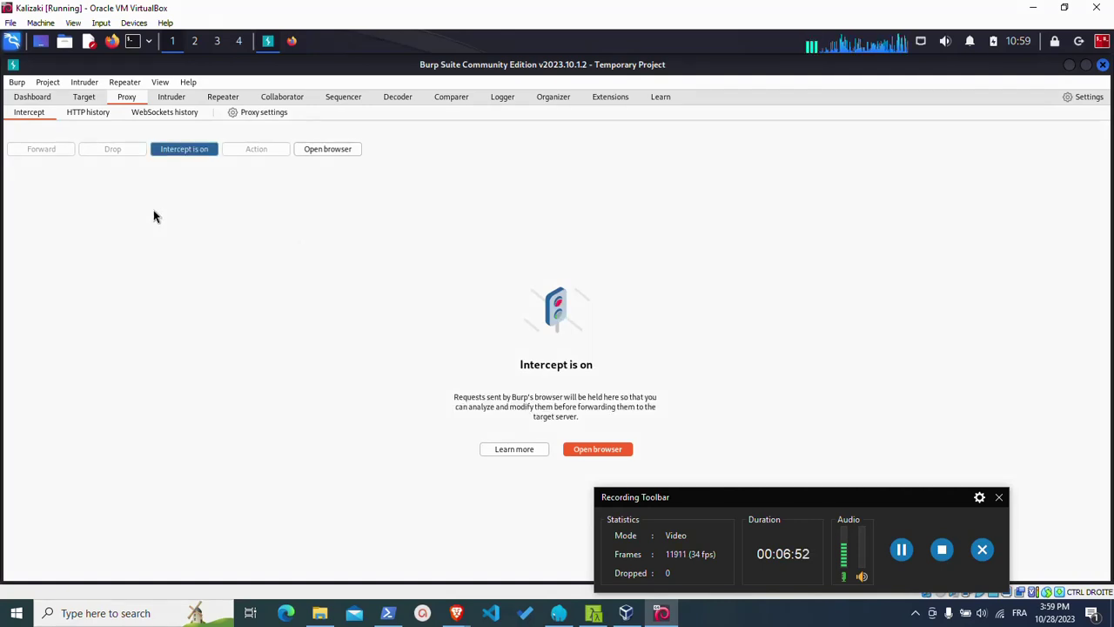
{"action": "left_click", "coordinate": [1069, 67]}
{"action": "left_click", "coordinate": [272, 543]}
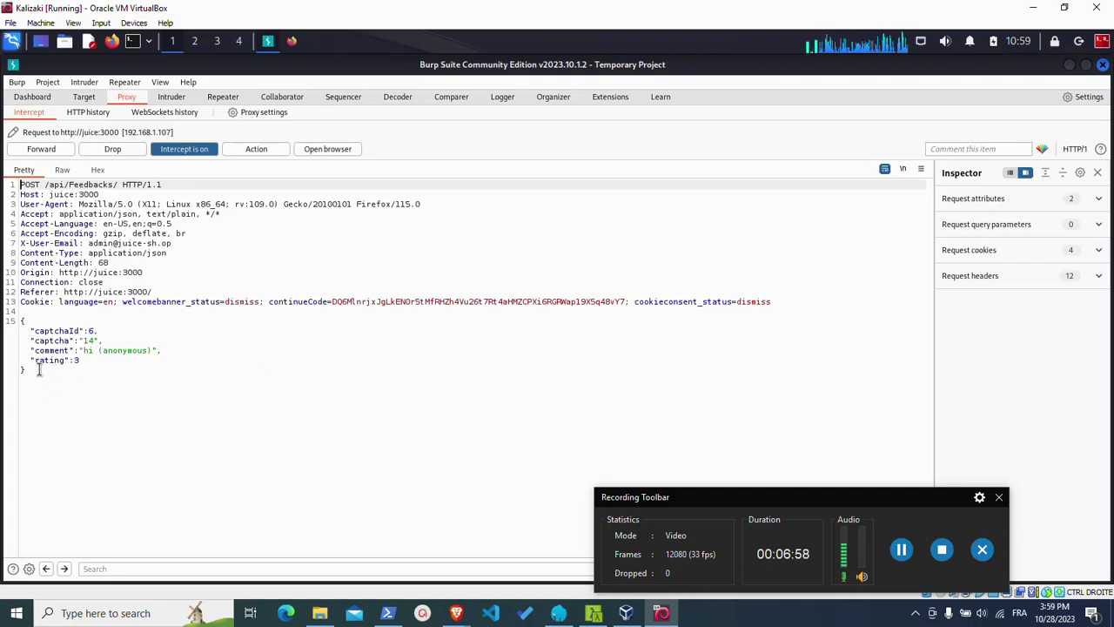
Review the held request's JSON body with captchaId 6, then send it to Repeater.
{"action": "left_click_drag", "start_coordinate": [36, 370], "coordinate": [19, 321]}
{"action": "left_click", "coordinate": [76, 330]}
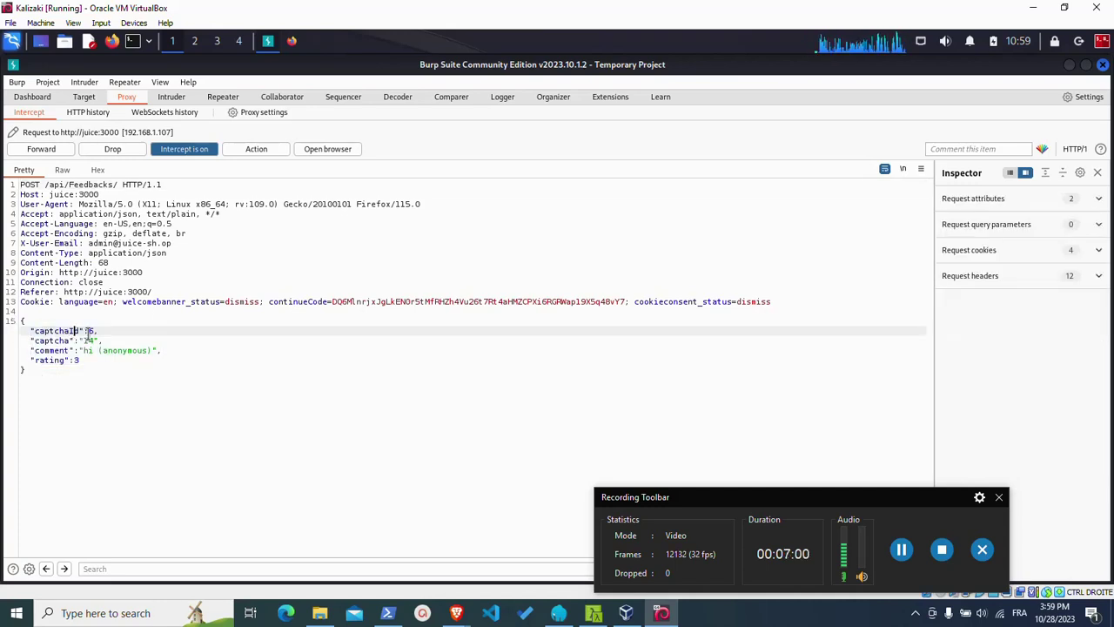
{"action": "left_click_drag", "start_coordinate": [92, 331], "coordinate": [84, 341]}
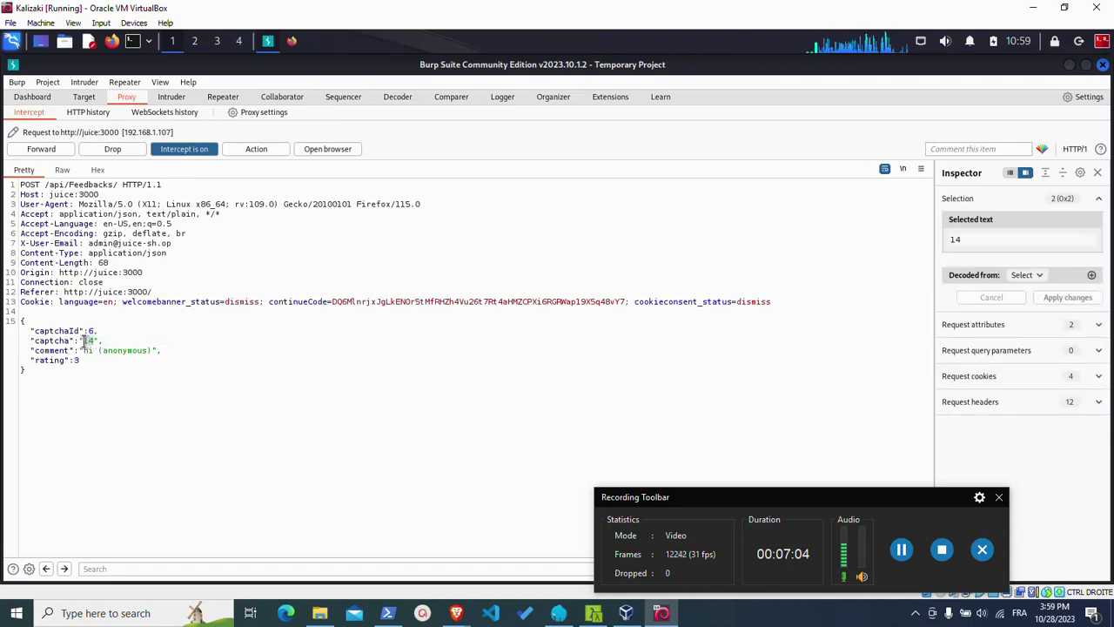
{"action": "left_click_drag", "start_coordinate": [151, 350], "coordinate": [50, 359]}
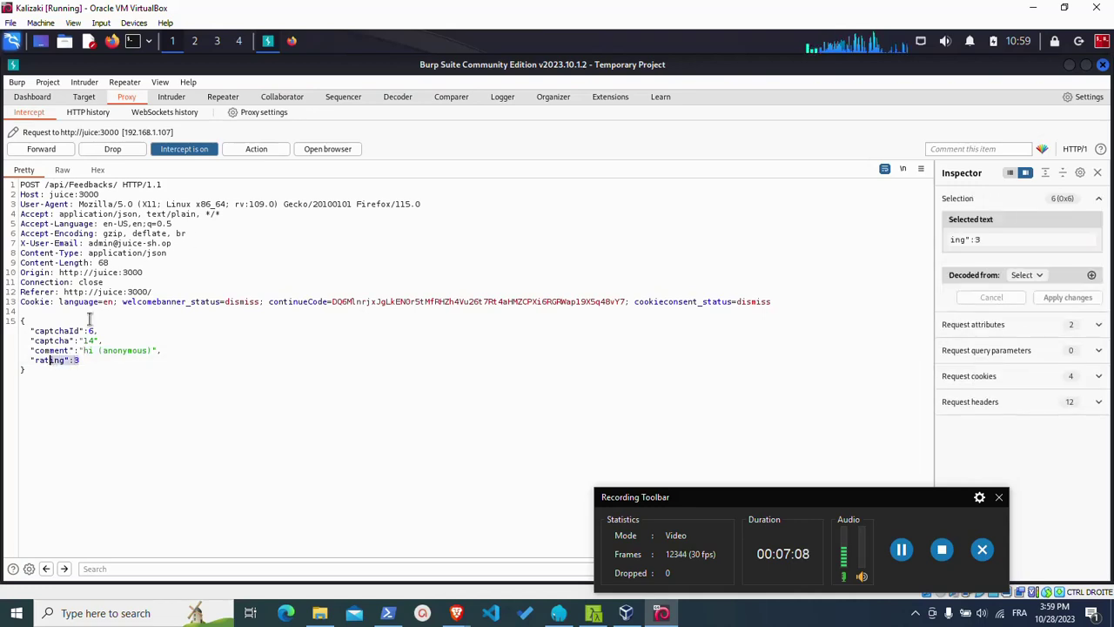
{"action": "right_click", "coordinate": [214, 233]}
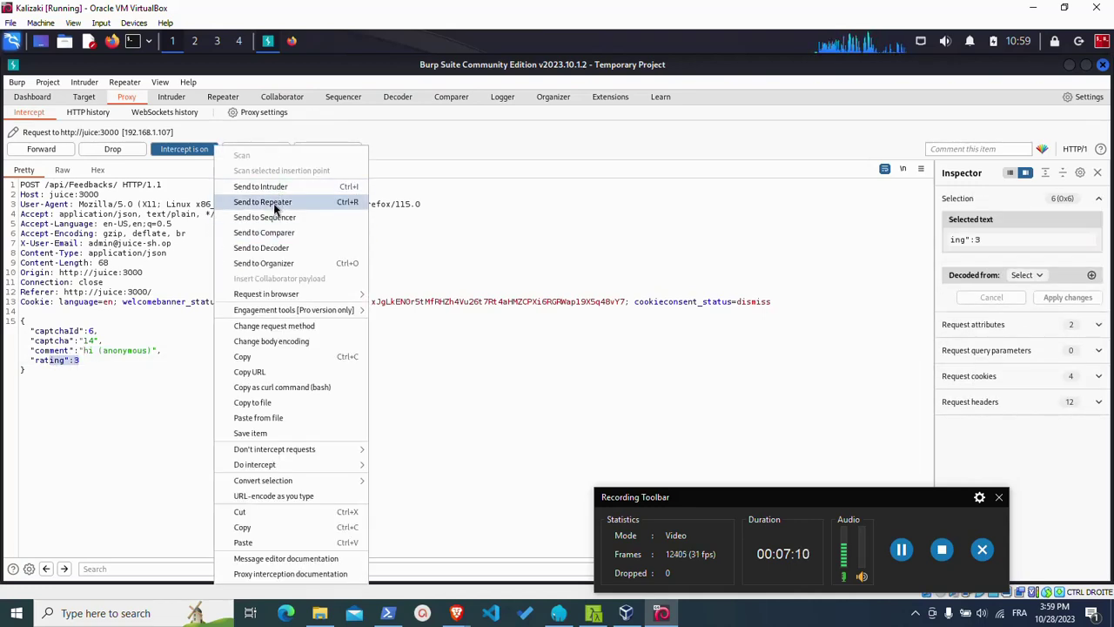
{"action": "left_click", "coordinate": [275, 202]}
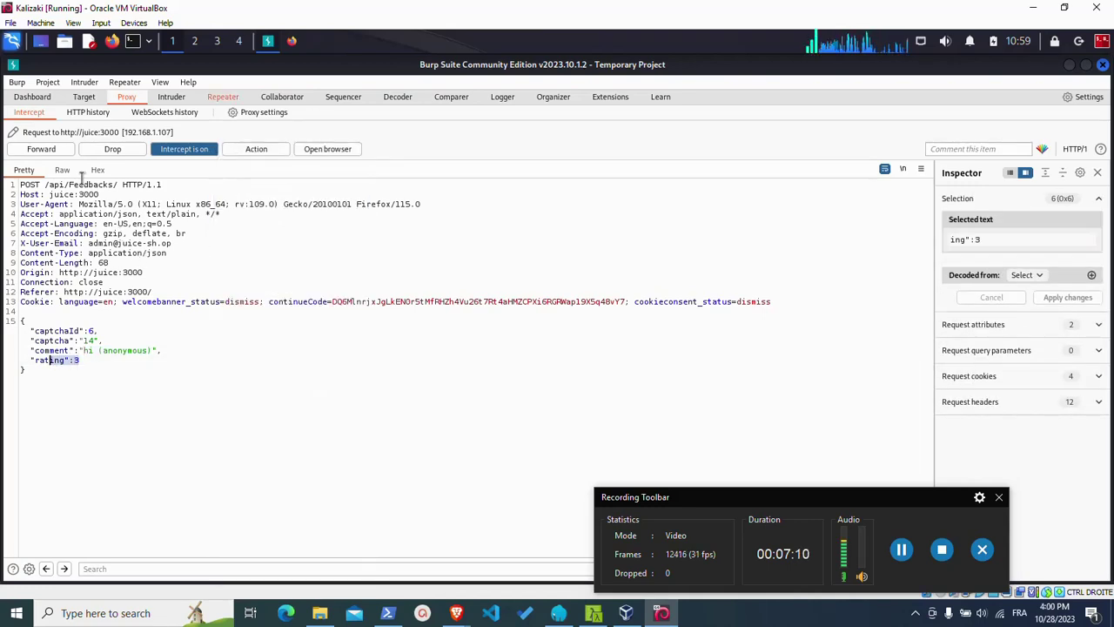
In Repeater tab 6, change captchaId from 6 to -1 and send the feedback.
{"action": "left_click", "coordinate": [218, 95]}
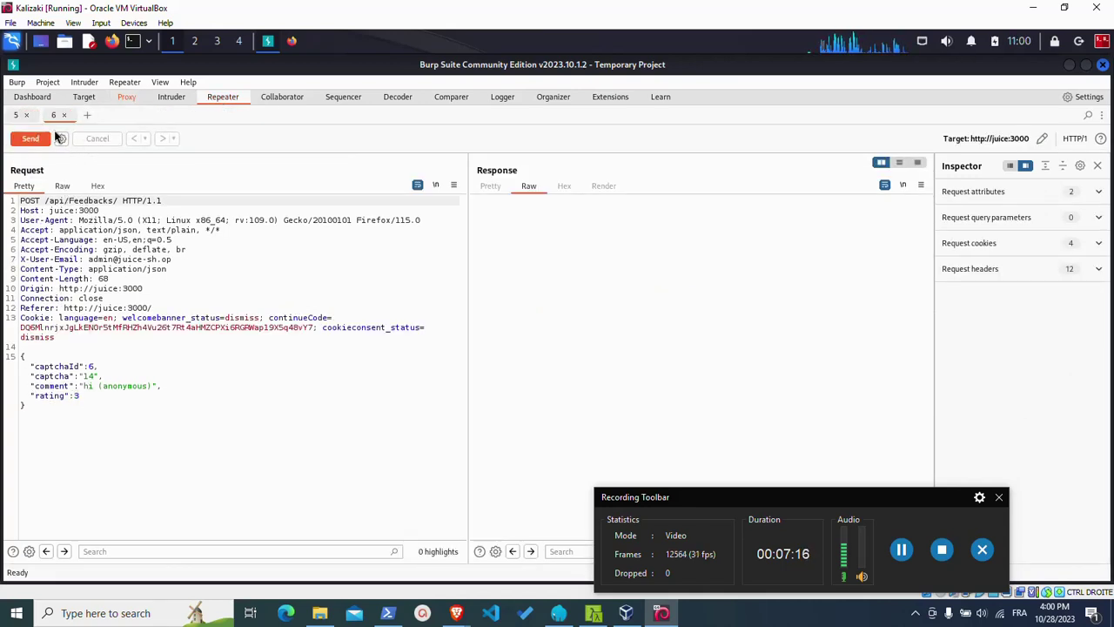
{"action": "left_click", "coordinate": [18, 116]}
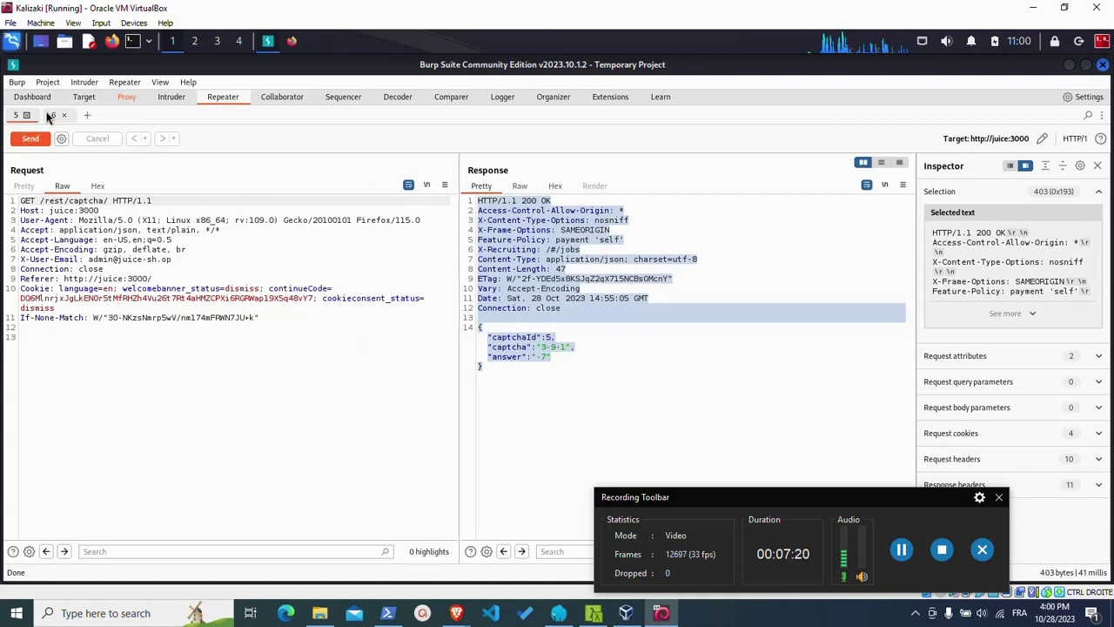
{"action": "left_click", "coordinate": [54, 115]}
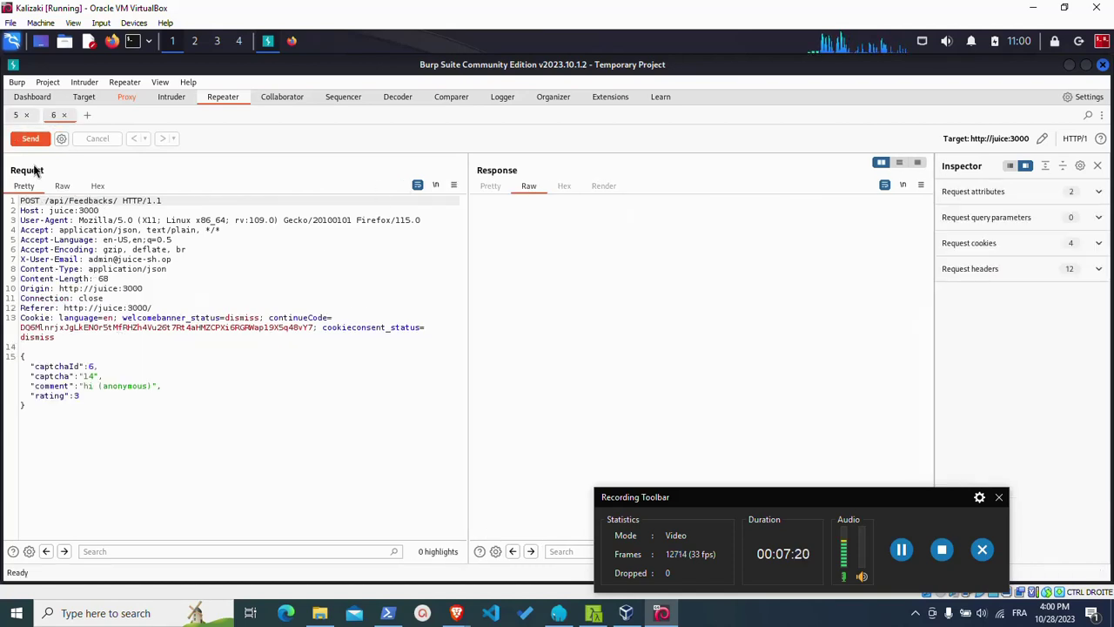
{"action": "double_click", "coordinate": [91, 365]}
{"action": "type", "text": "-1"}
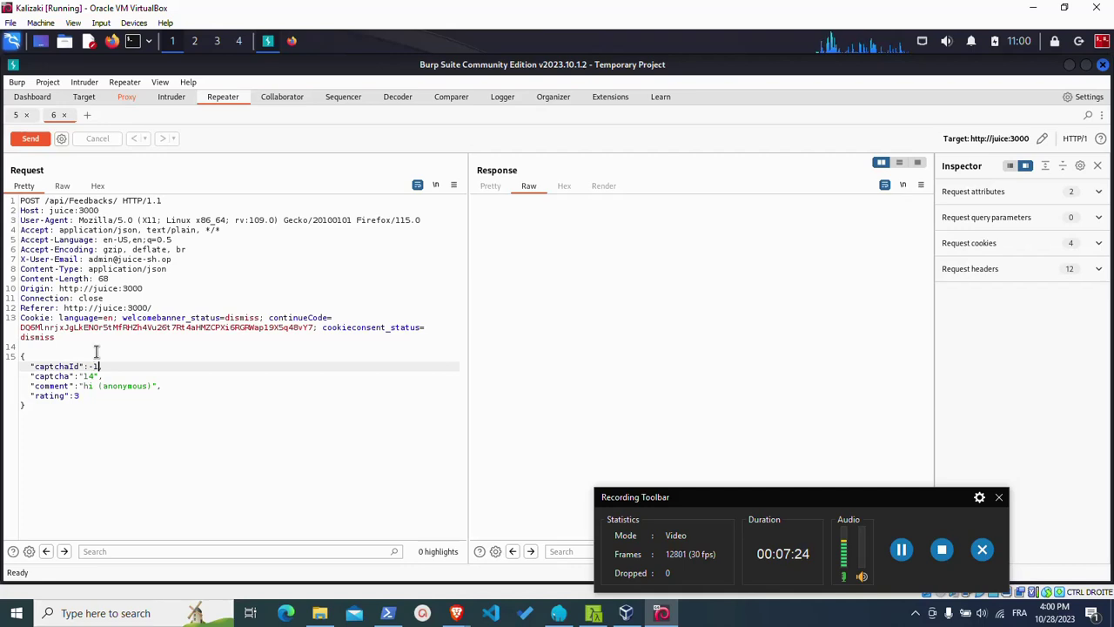
{"action": "left_click", "coordinate": [31, 139]}
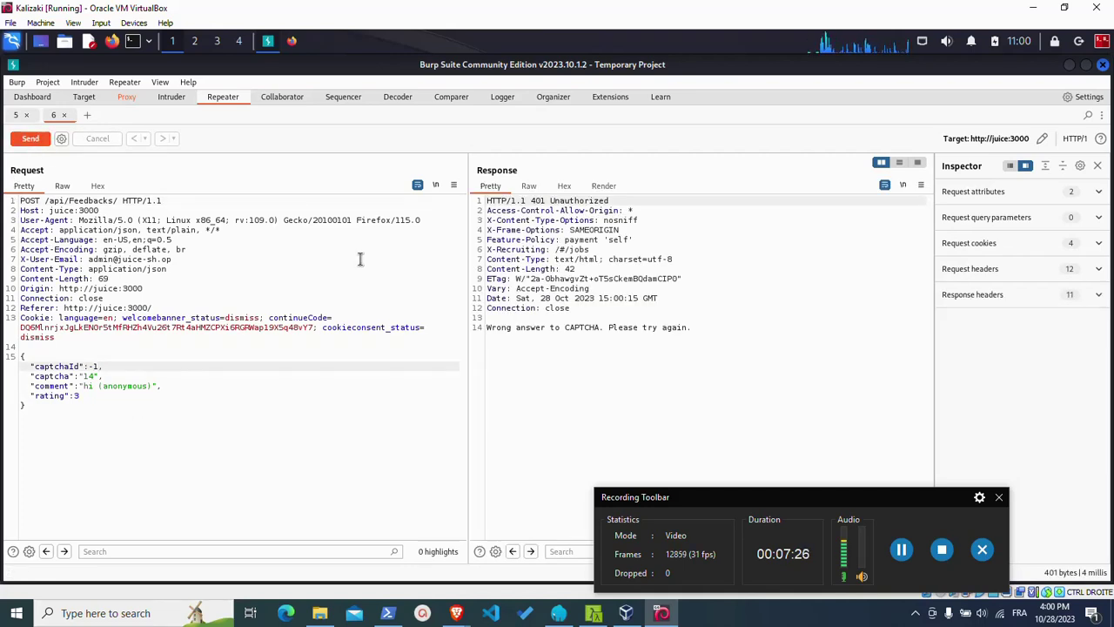
Note the 401 'Wrong answer to CAPTCHA' reply and go back to the held request.
{"action": "left_click_drag", "start_coordinate": [696, 327], "coordinate": [483, 329]}
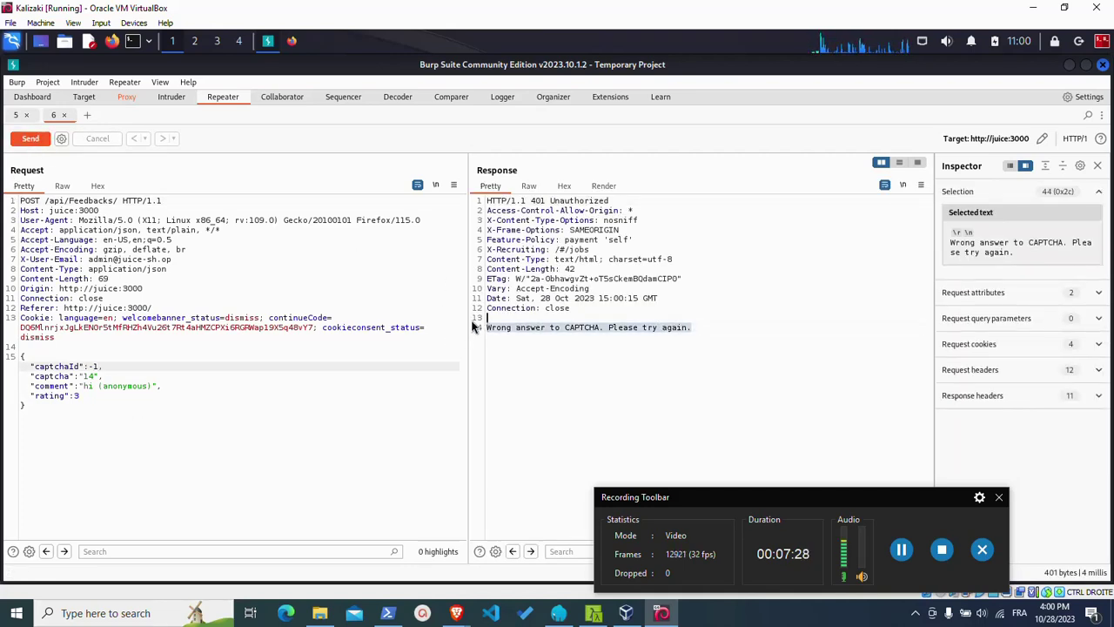
{"action": "left_click", "coordinate": [920, 522]}
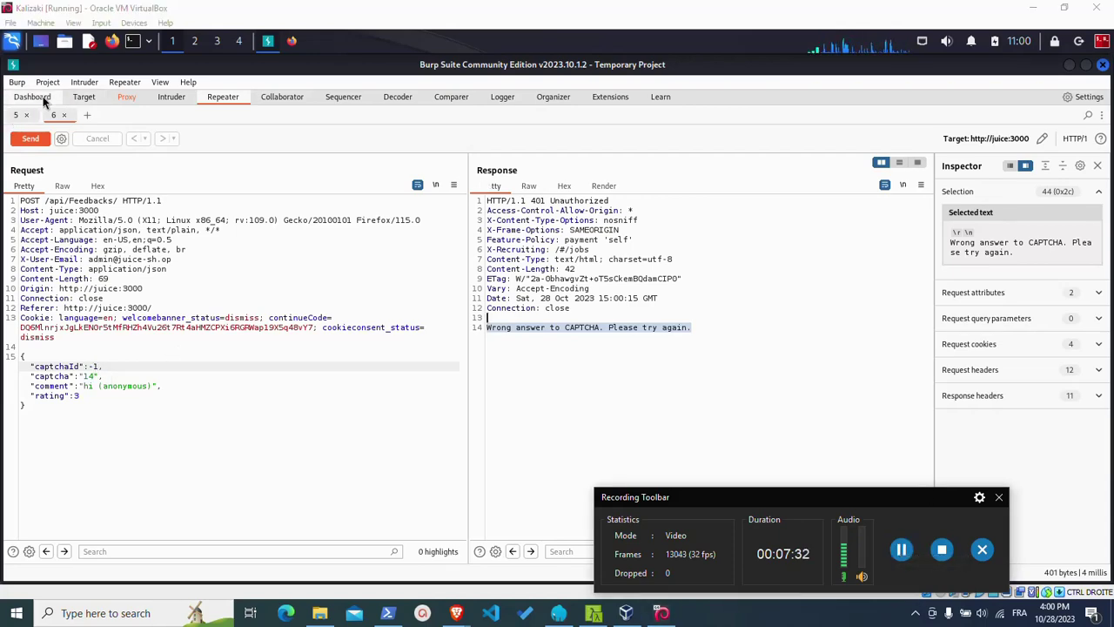
{"action": "left_click", "coordinate": [83, 97]}
{"action": "left_click", "coordinate": [128, 97]}
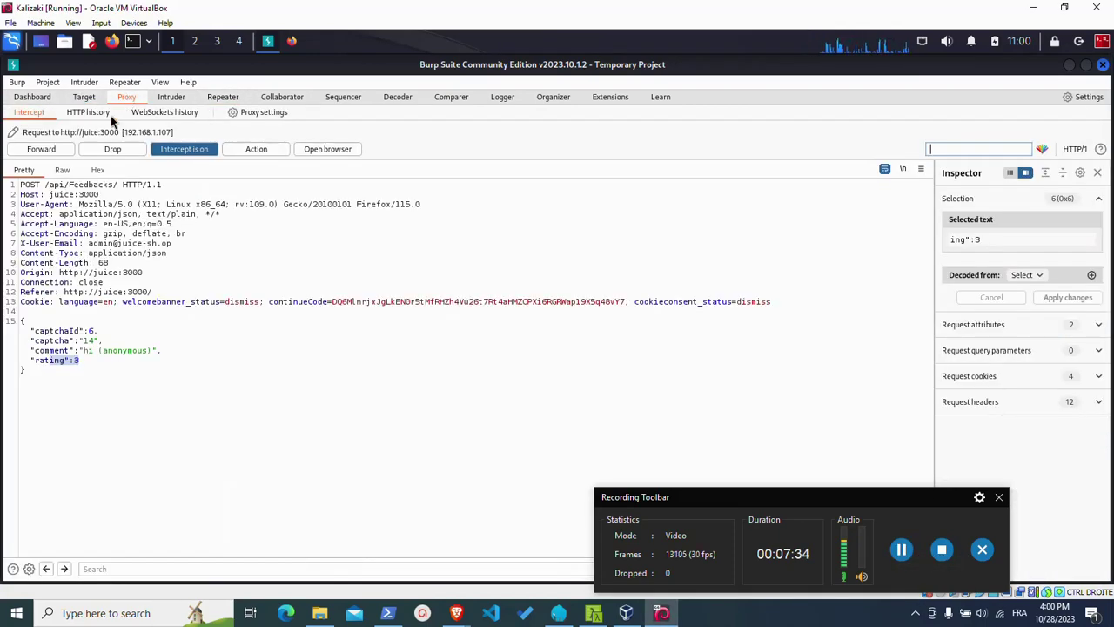
Set captchaId back to 6 and resend, getting 201 Created as feedback id 10.
{"action": "left_click", "coordinate": [222, 96]}
{"action": "left_click_drag", "start_coordinate": [98, 366], "coordinate": [87, 366]}
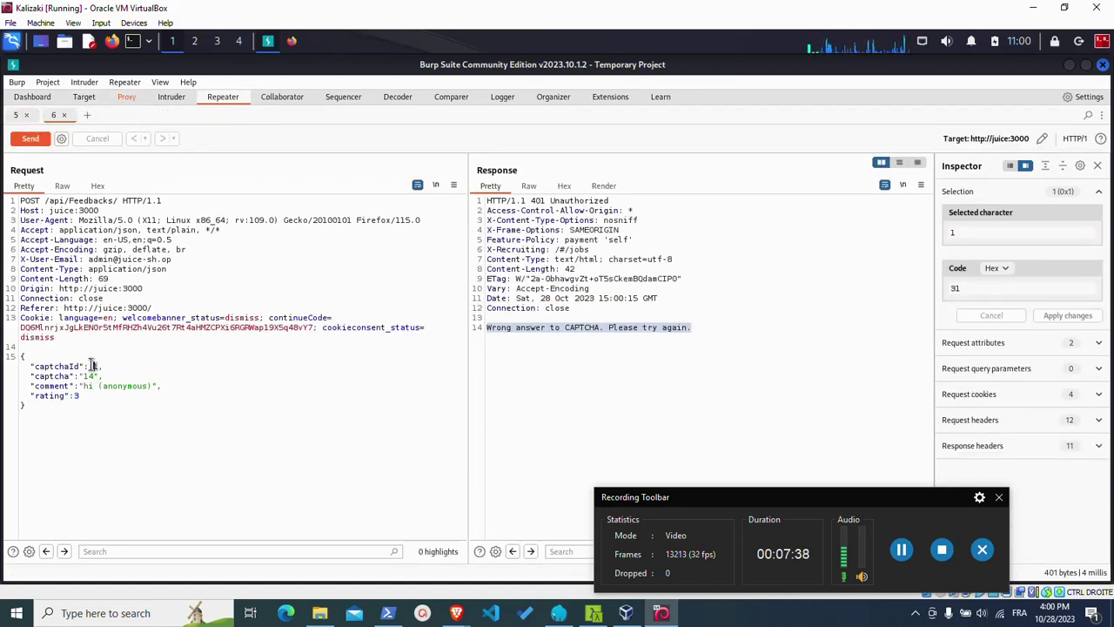
{"action": "type", "text": "6"}
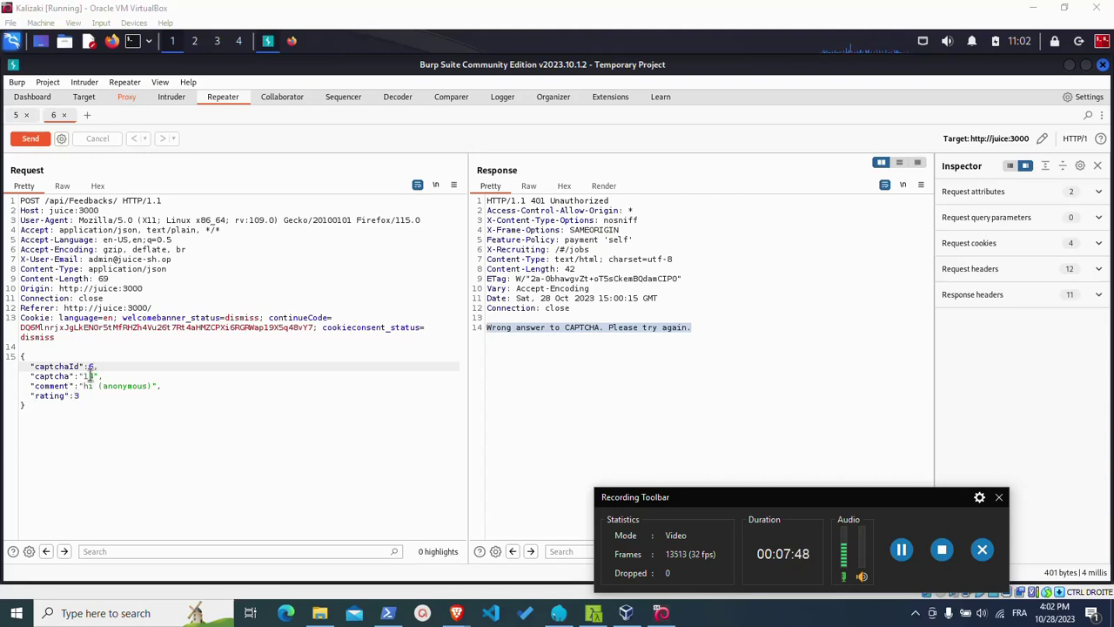
{"action": "left_click", "coordinate": [15, 116]}
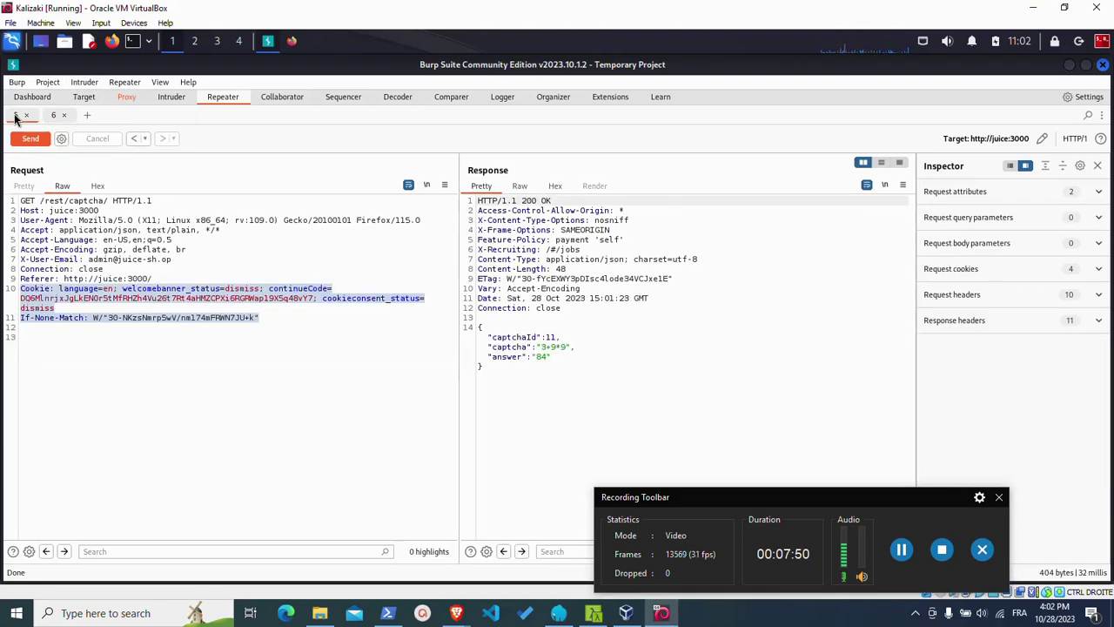
{"action": "left_click", "coordinate": [53, 116]}
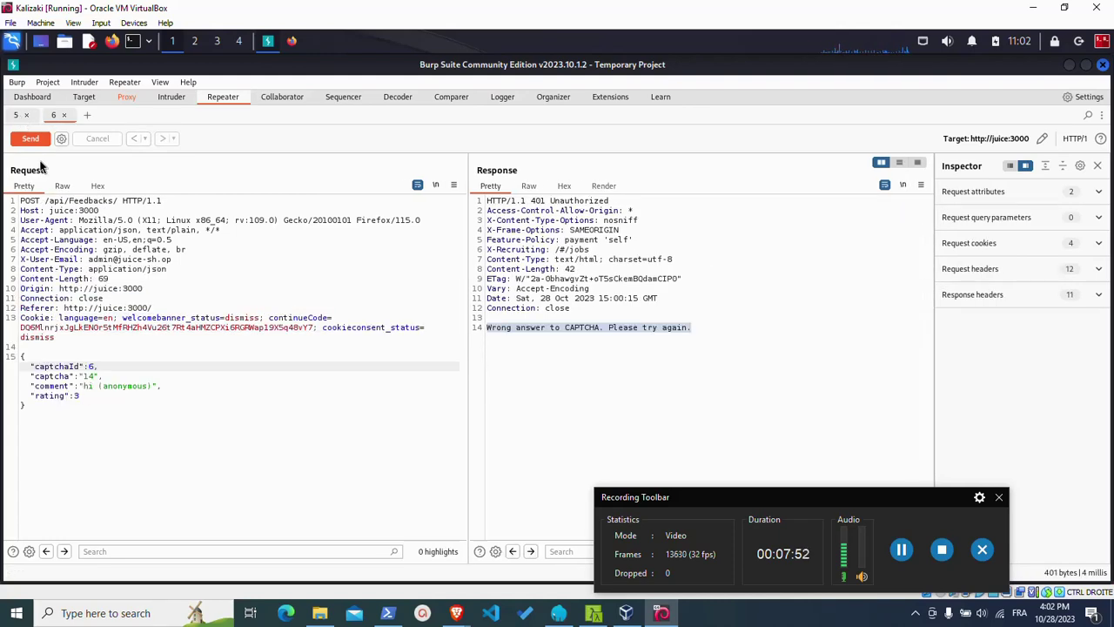
{"action": "left_click", "coordinate": [26, 140]}
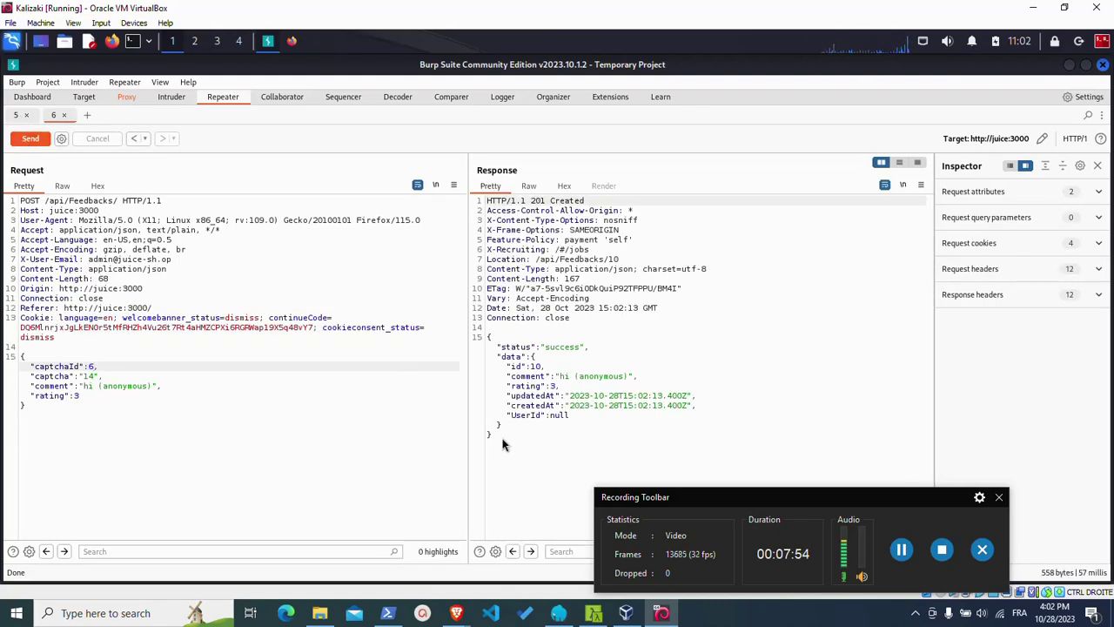
{"action": "left_click_drag", "start_coordinate": [527, 440], "coordinate": [486, 230]}
{"action": "key", "text": "ctrl+a"}
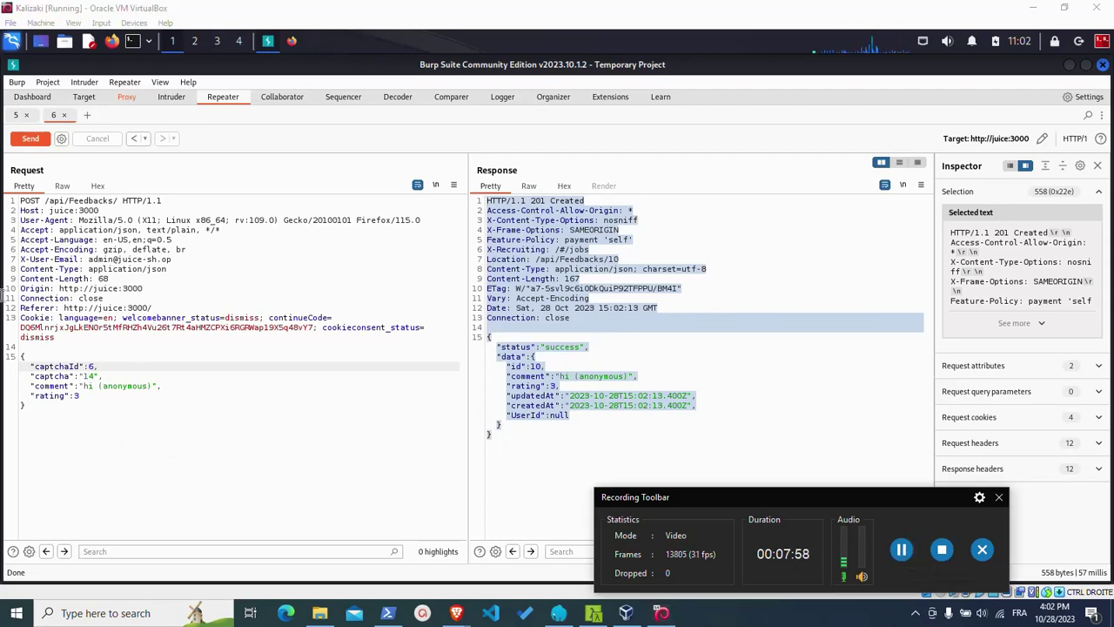
Check the request's captchaId 6, answer 14 and comment, then resend for another 201 Created.
{"action": "left_click_drag", "start_coordinate": [50, 416], "coordinate": [21, 338]}
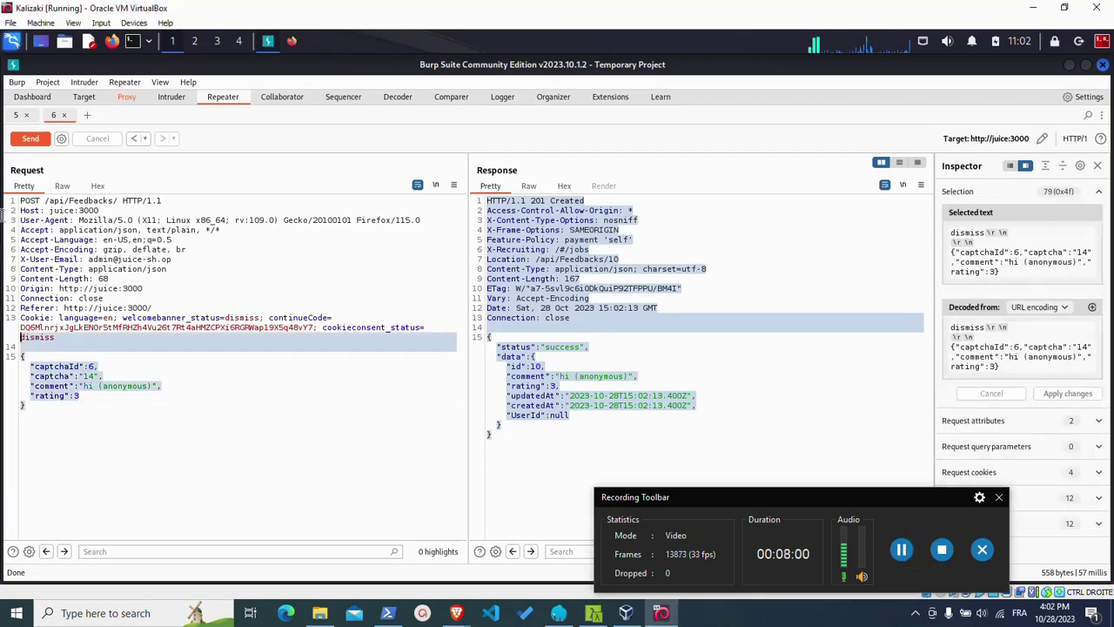
{"action": "left_click_drag", "start_coordinate": [4, 216], "coordinate": [76, 346]}
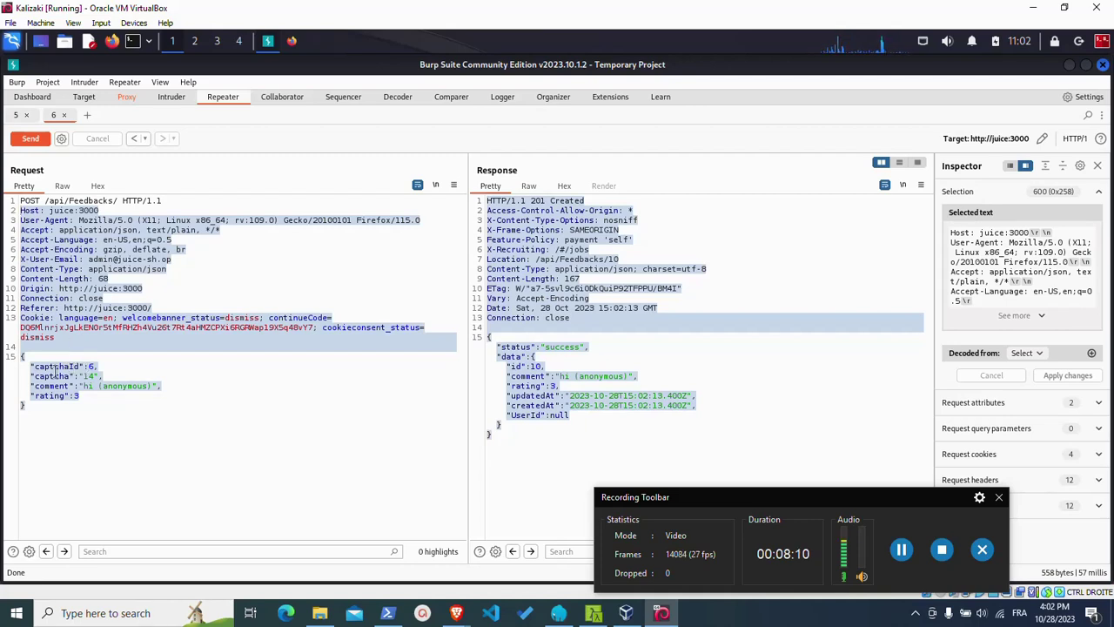
{"action": "left_click", "coordinate": [76, 366]}
{"action": "double_click", "coordinate": [90, 366]}
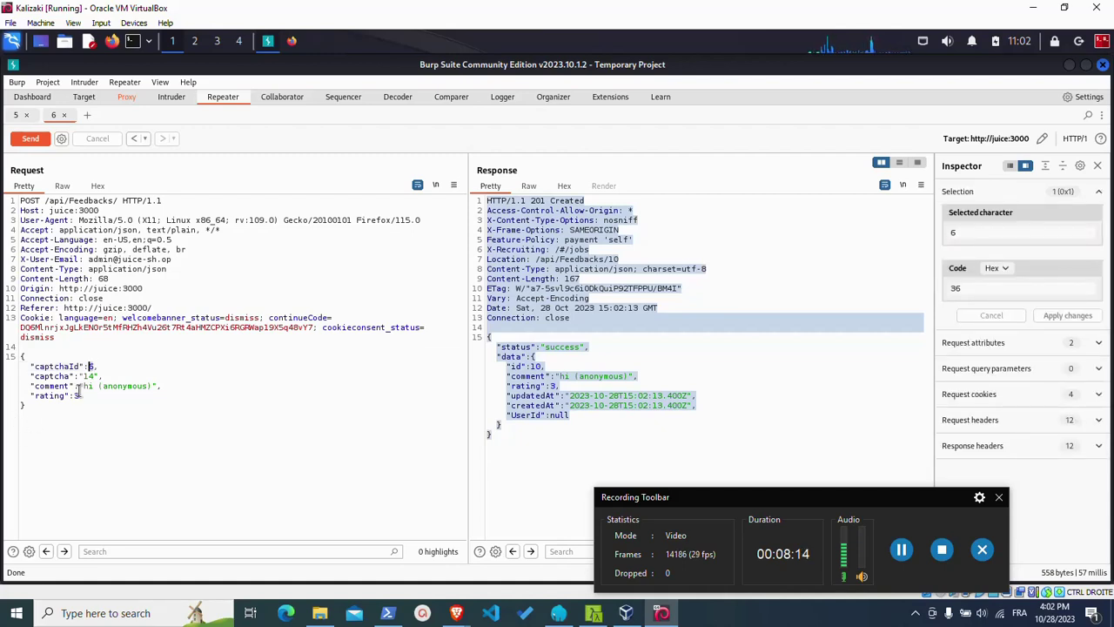
{"action": "double_click", "coordinate": [89, 376]}
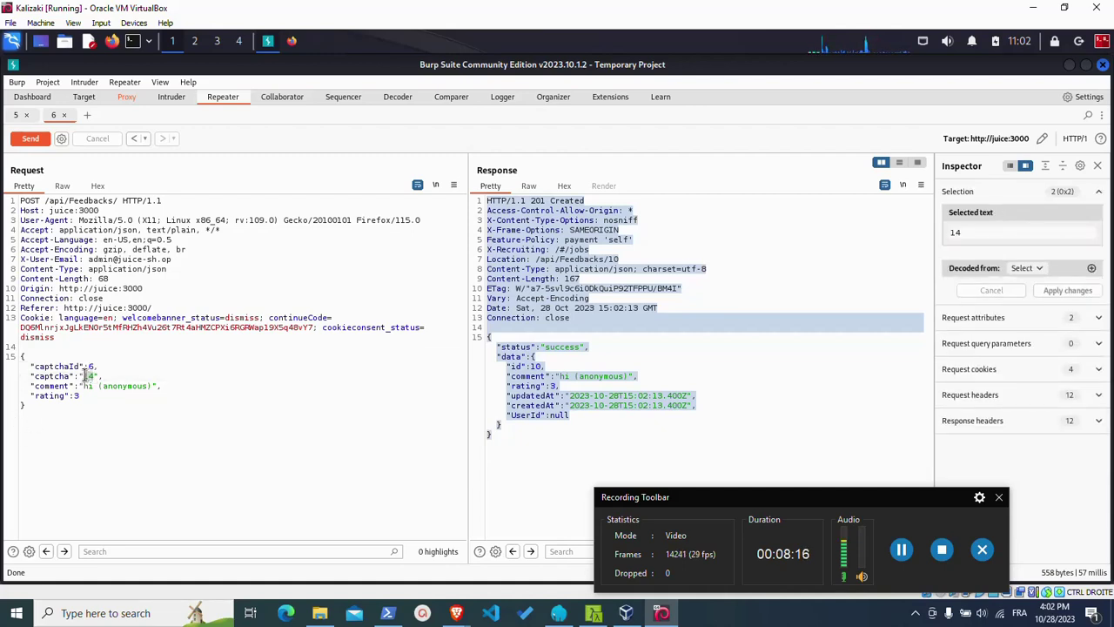
{"action": "left_click_drag", "start_coordinate": [151, 385], "coordinate": [87, 386]}
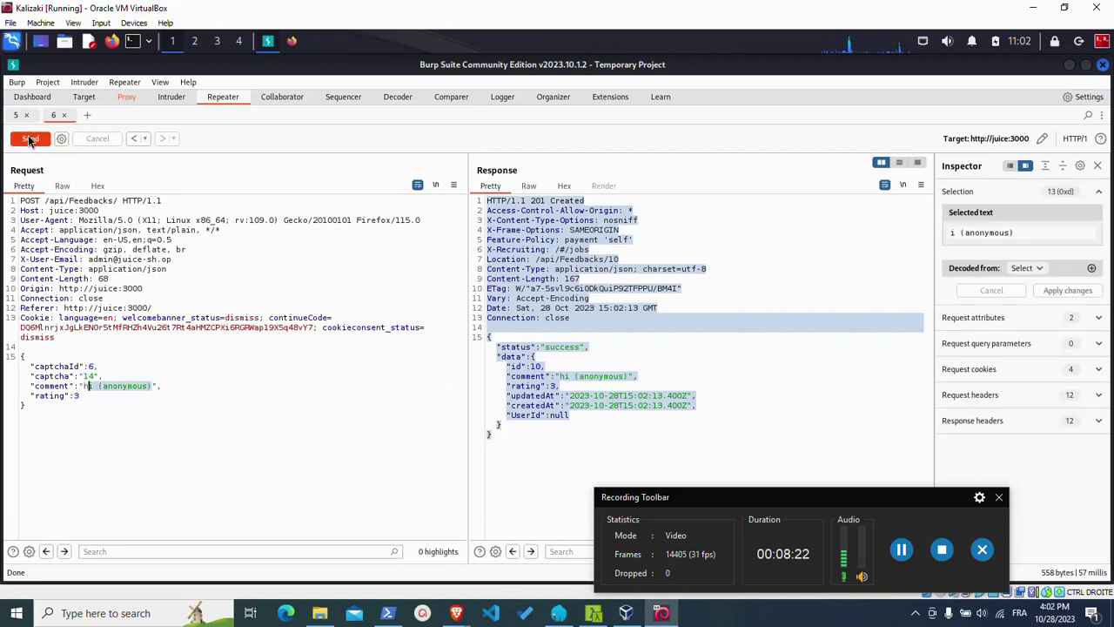
{"action": "left_click", "coordinate": [30, 140]}
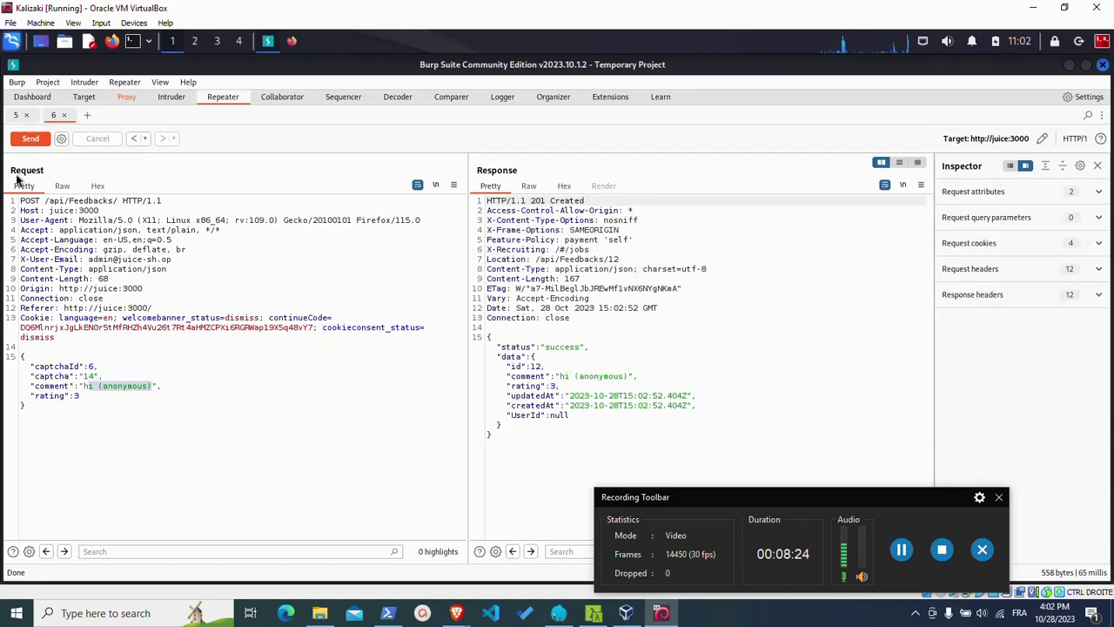
{"action": "left_click_drag", "start_coordinate": [490, 424], "coordinate": [466, 203]}
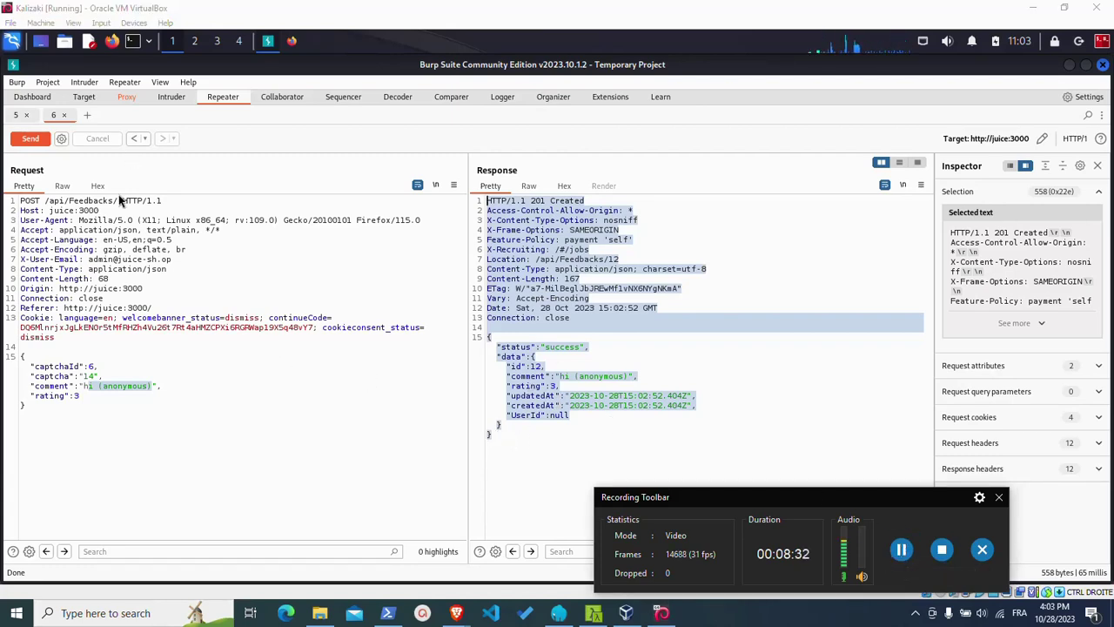
Re-examine the request line, JSON body, Referer and Cookie headers, and the captchaId 6 value.
{"action": "left_click_drag", "start_coordinate": [118, 201], "coordinate": [29, 201]}
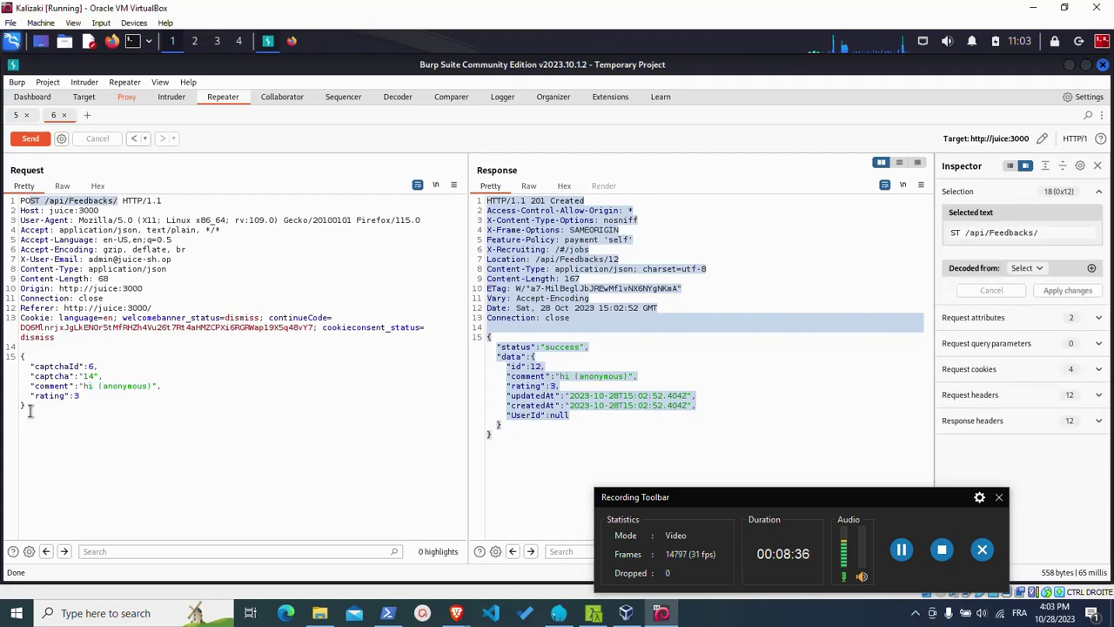
{"action": "left_click_drag", "start_coordinate": [26, 406], "coordinate": [11, 348]}
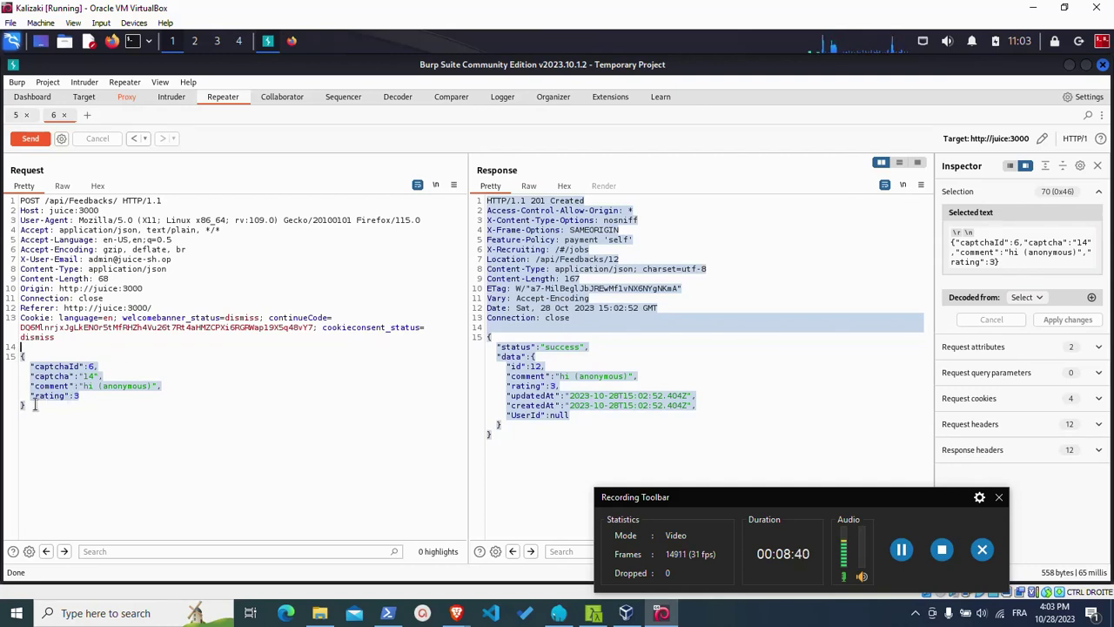
{"action": "left_click", "coordinate": [32, 410]}
{"action": "left_click_drag", "start_coordinate": [34, 409], "coordinate": [12, 352]}
{"action": "left_click", "coordinate": [83, 366]}
{"action": "left_click_drag", "start_coordinate": [95, 367], "coordinate": [87, 367]}
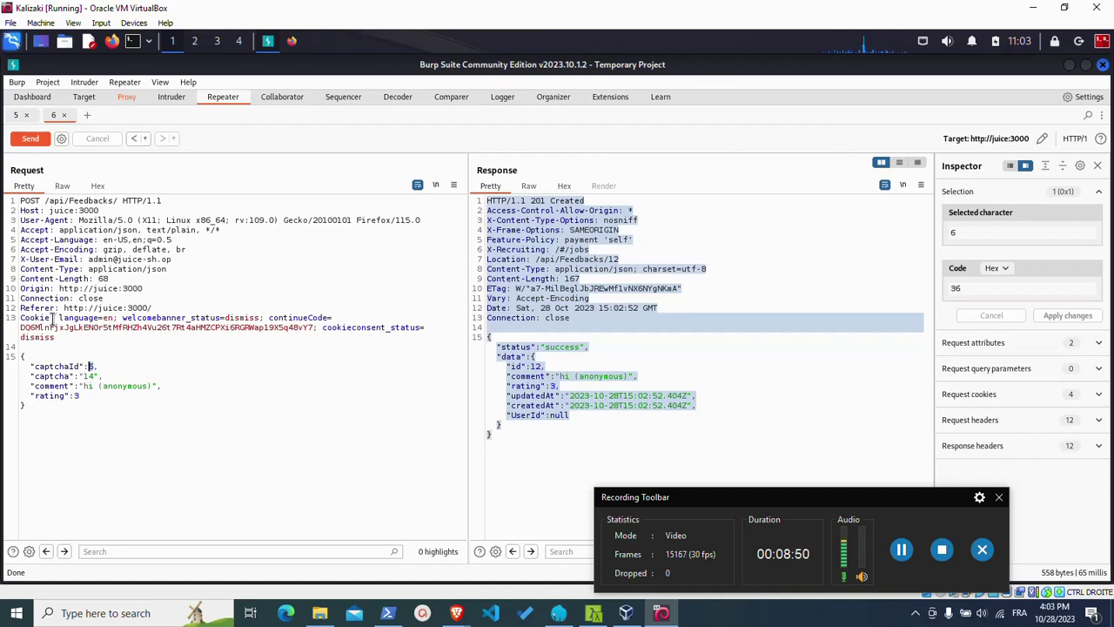
{"action": "left_click_drag", "start_coordinate": [54, 318], "coordinate": [17, 317]}
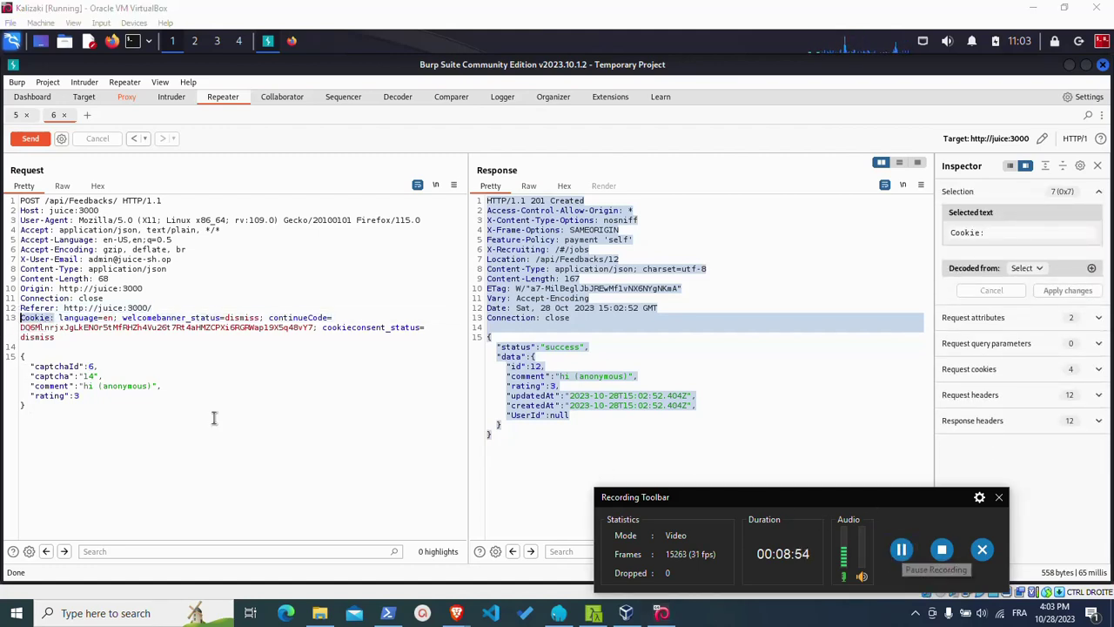
{"action": "left_click", "coordinate": [54, 319]}
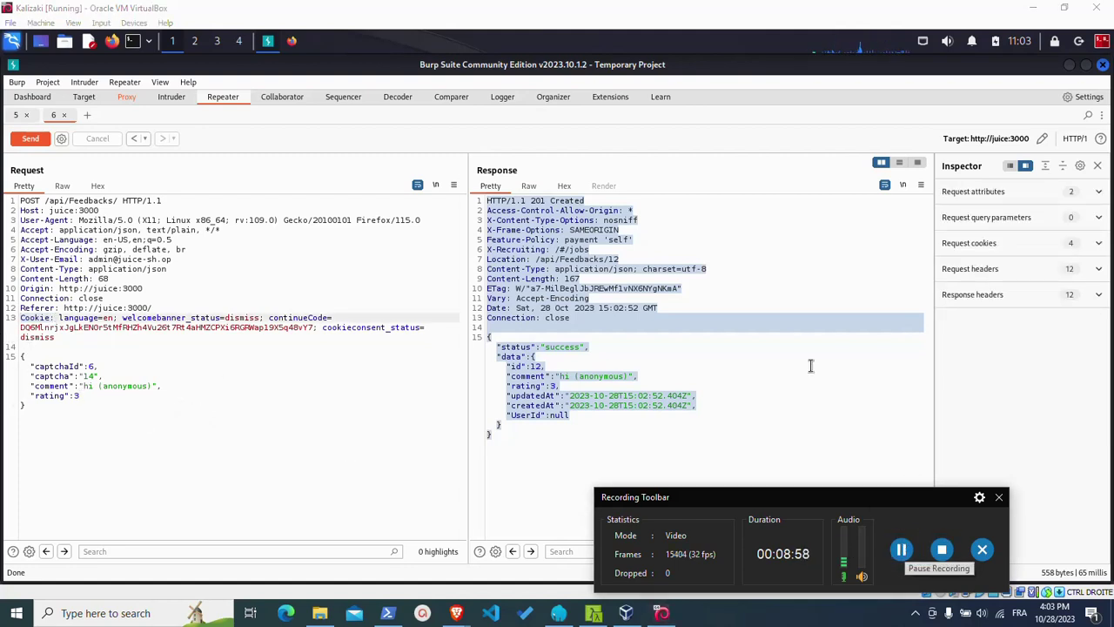
{"action": "left_click_drag", "start_coordinate": [94, 366], "coordinate": [88, 366]}
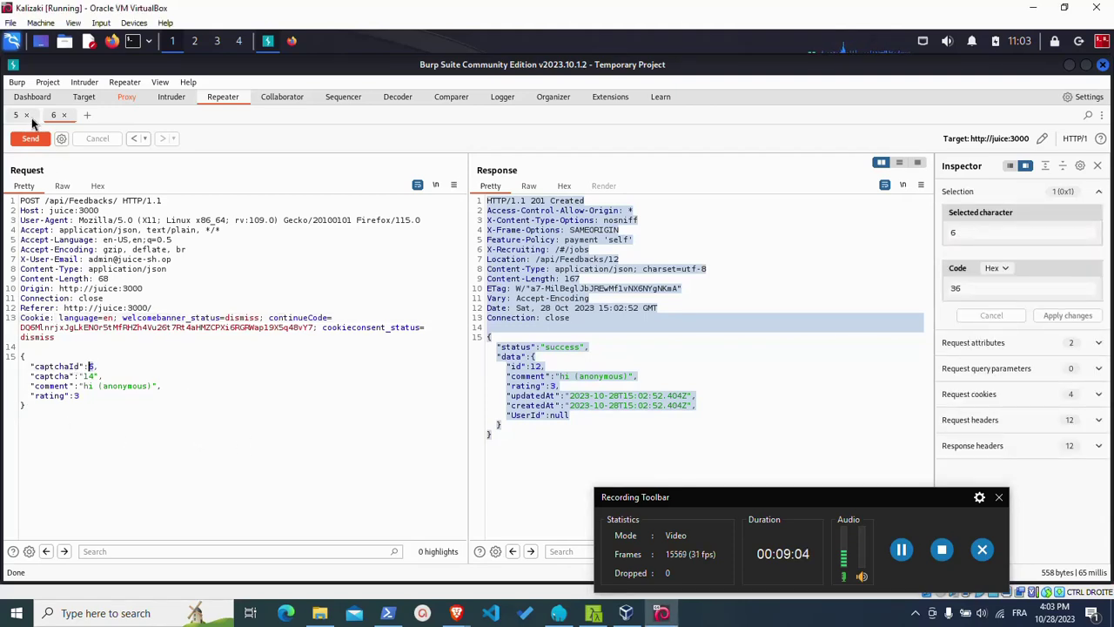
Resend GET /rest/captcha three times in tab 5, reaching captchaId 15 (2+5*8=42), then return to tab 6.
{"action": "left_click", "coordinate": [16, 116]}
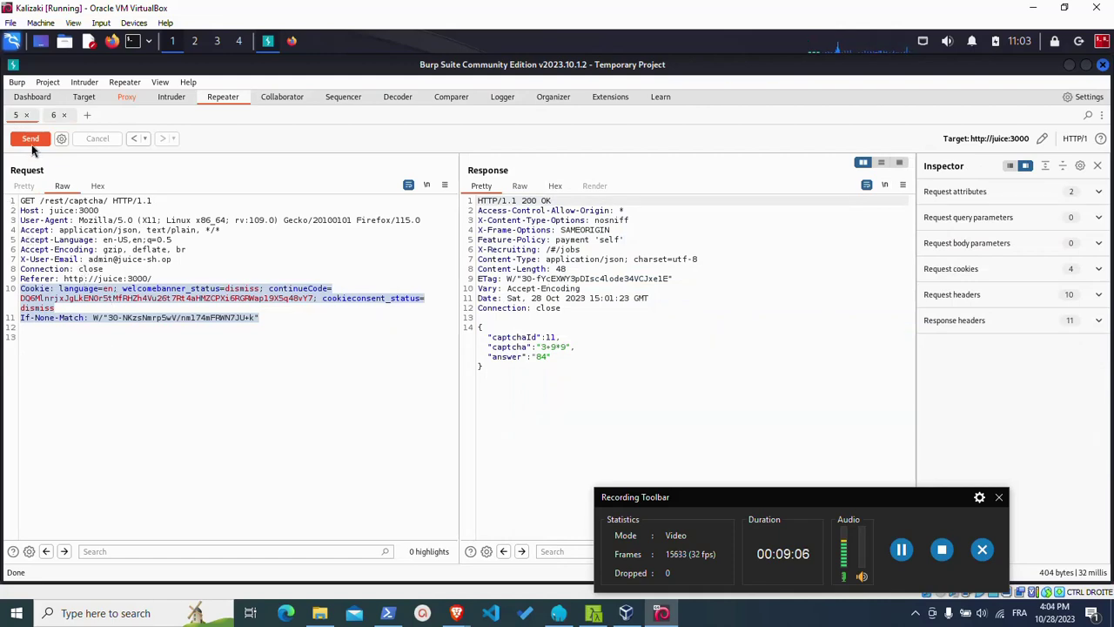
{"action": "left_click", "coordinate": [31, 140]}
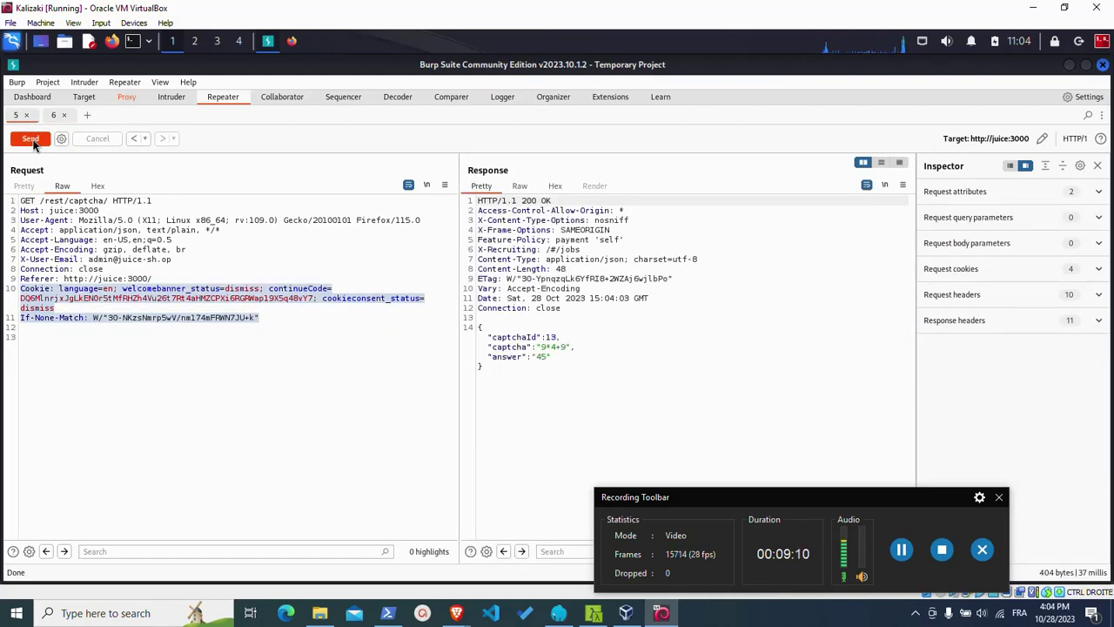
{"action": "left_click", "coordinate": [30, 139]}
{"action": "left_click", "coordinate": [31, 140]}
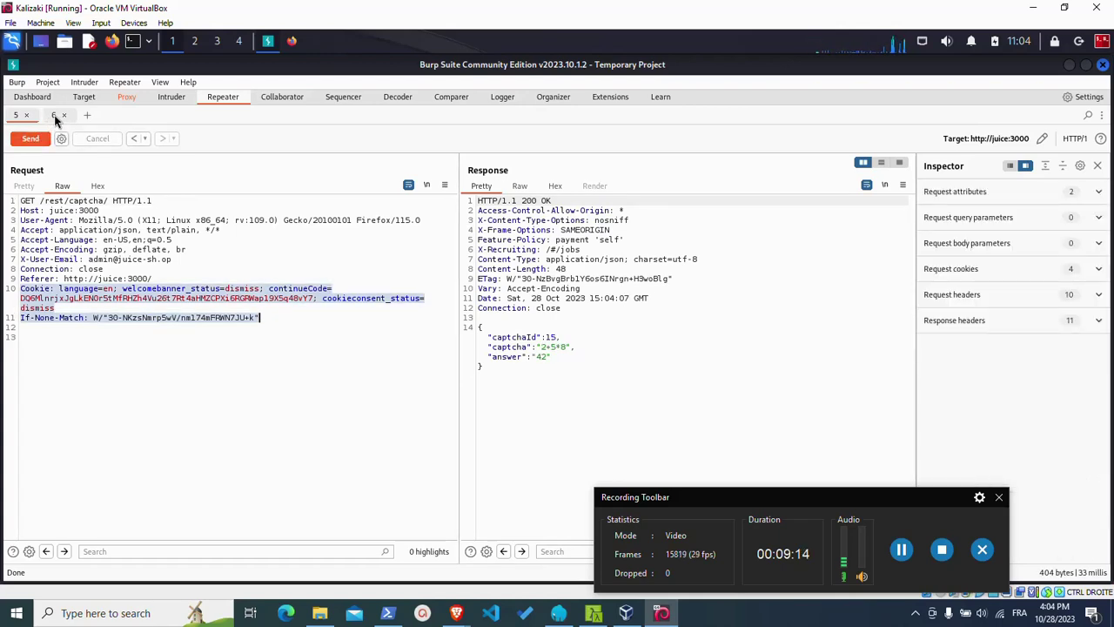
{"action": "left_click", "coordinate": [54, 114]}
{"action": "left_click_drag", "start_coordinate": [128, 408], "coordinate": [4, 335]}
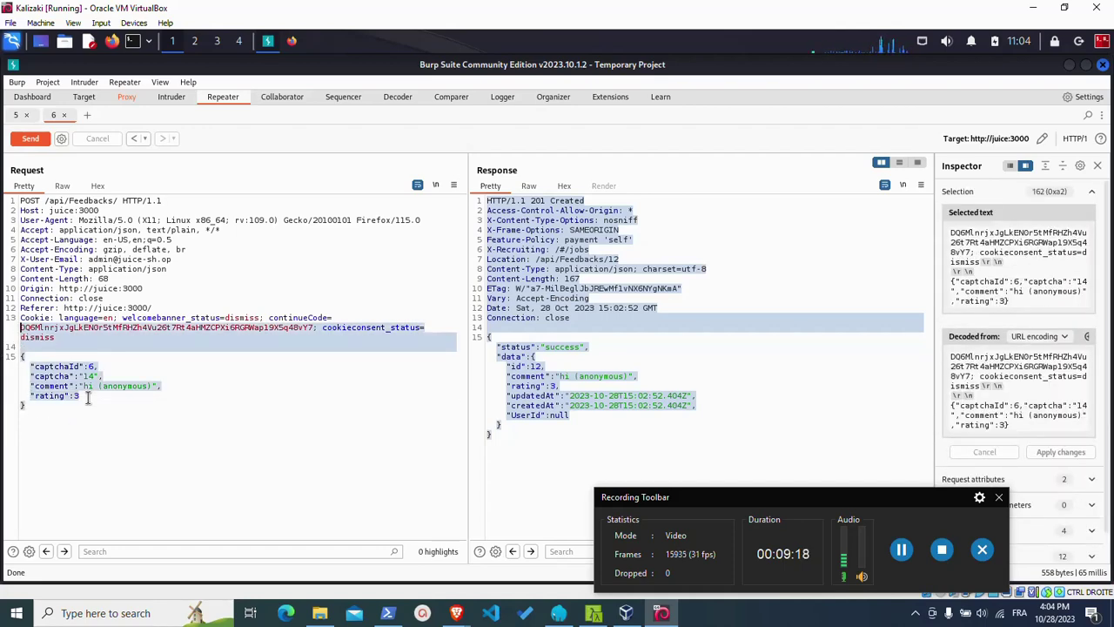
Look over the feedback request again and resend it, now stored as feedback id 27.
{"action": "left_click", "coordinate": [36, 405]}
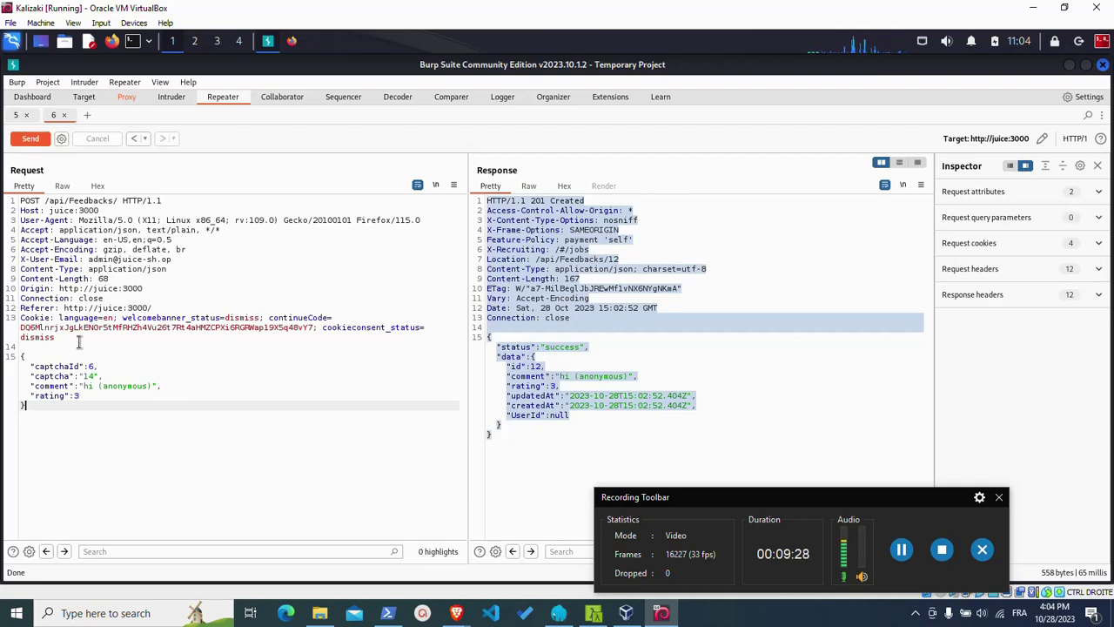
{"action": "left_click_drag", "start_coordinate": [37, 405], "coordinate": [22, 193]}
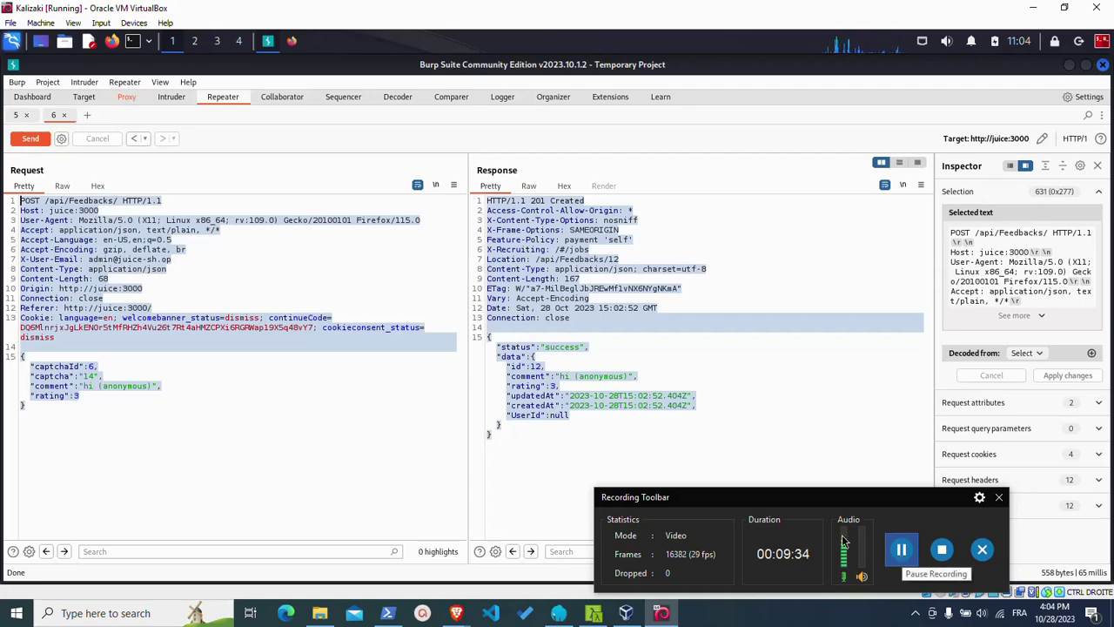
{"action": "left_click", "coordinate": [32, 405]}
{"action": "left_click_drag", "start_coordinate": [32, 406], "coordinate": [7, 325]}
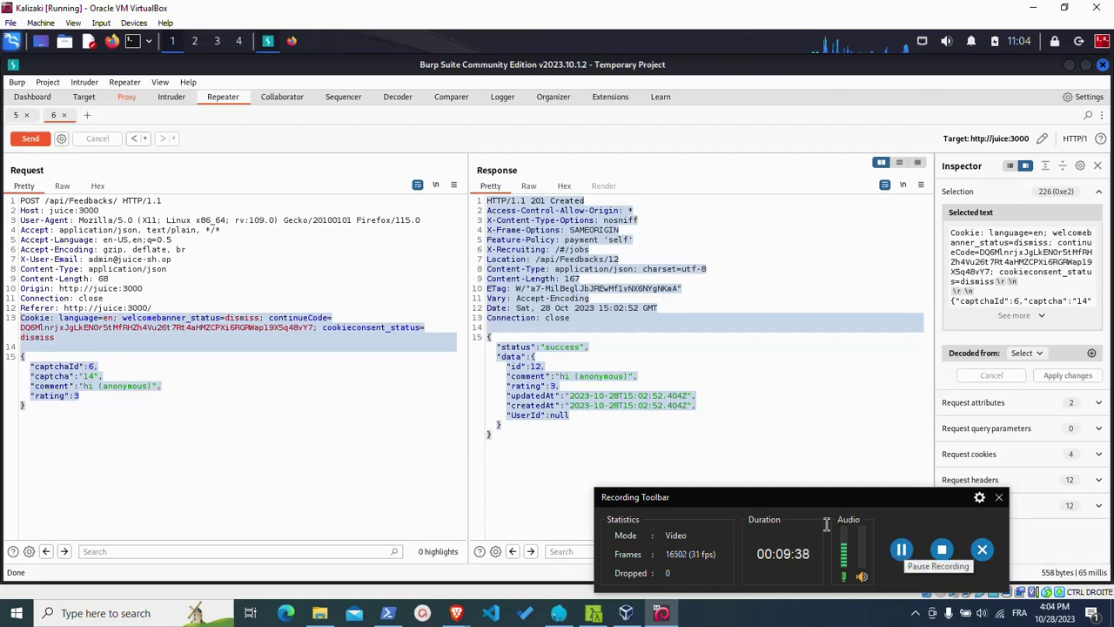
{"action": "left_click", "coordinate": [71, 415]}
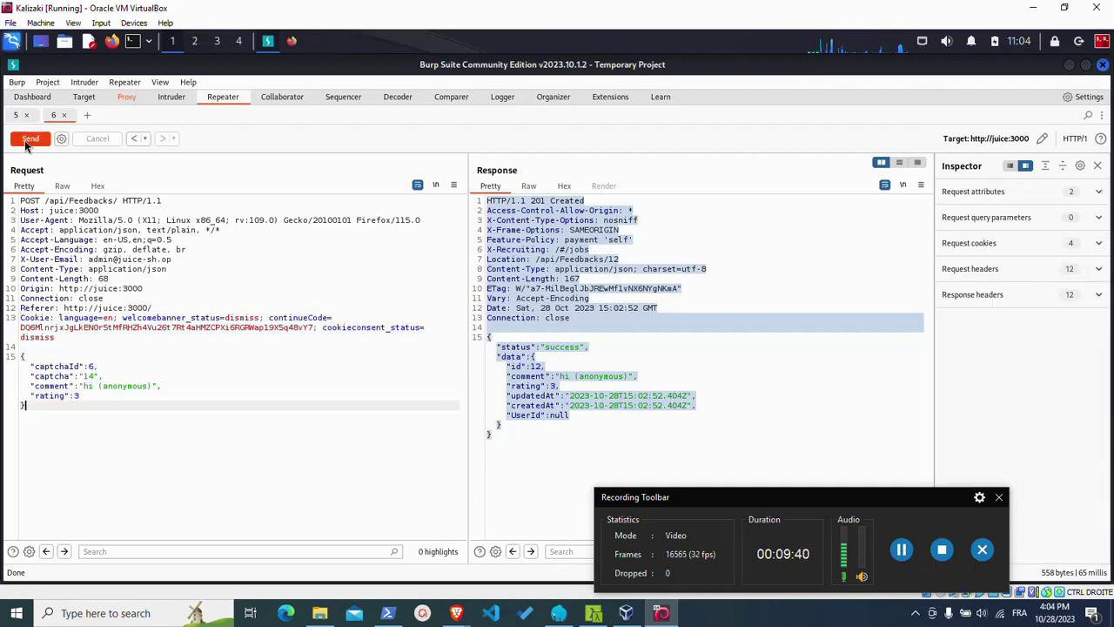
{"action": "left_click", "coordinate": [29, 139]}
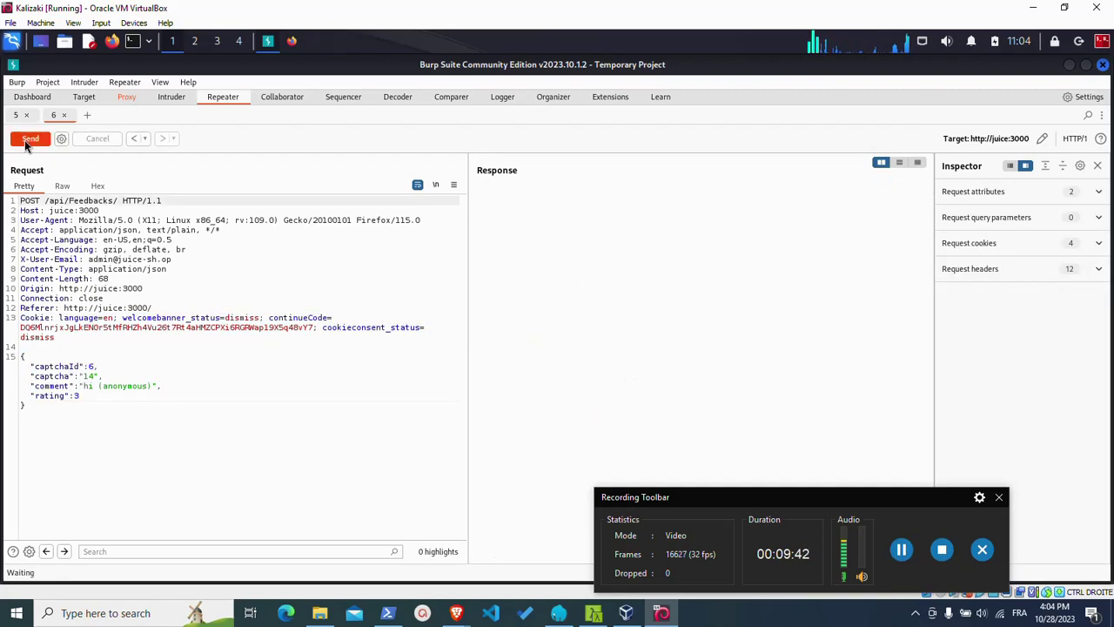
Reload Juice Shop, then turn Burp's proxy interception off to release the held request.
{"action": "left_click", "coordinate": [1070, 67]}
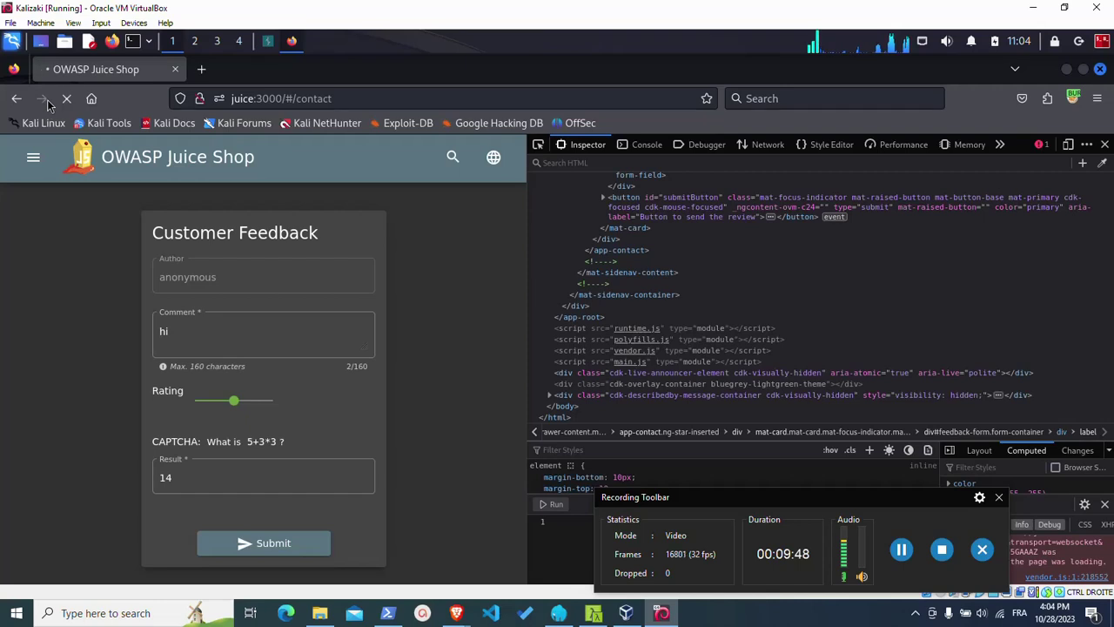
{"action": "left_click", "coordinate": [63, 100]}
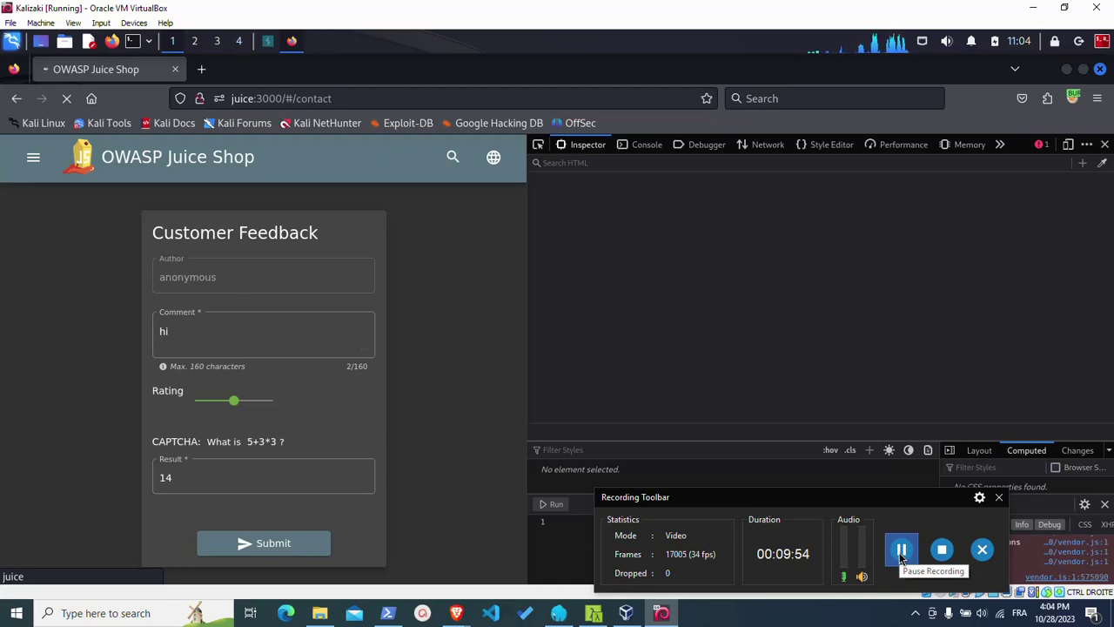
{"action": "left_click", "coordinate": [268, 41]}
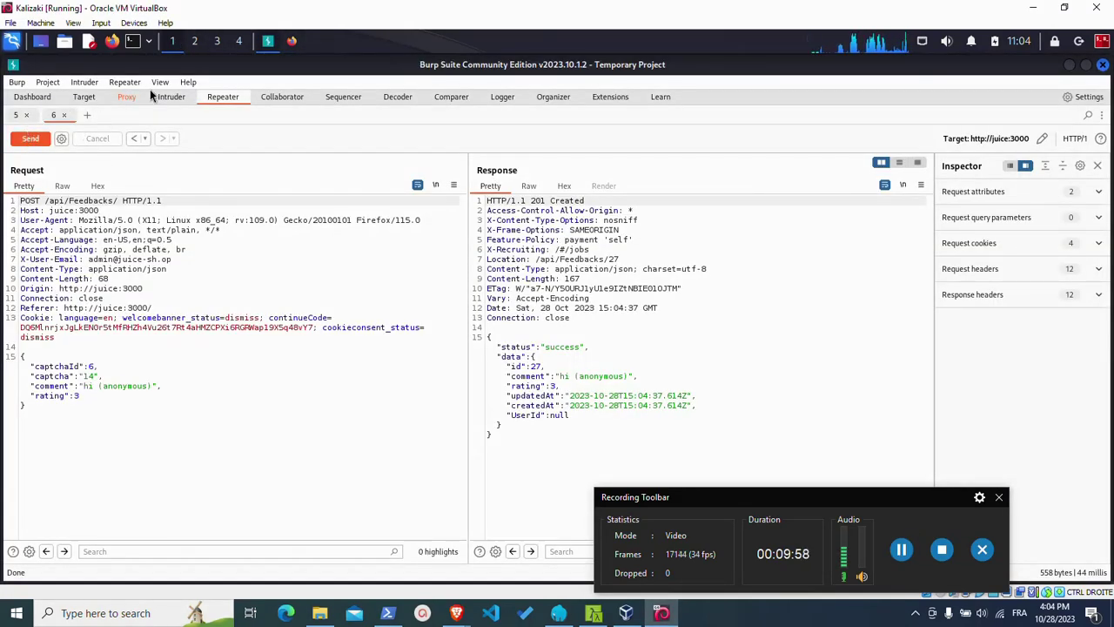
{"action": "left_click", "coordinate": [126, 96]}
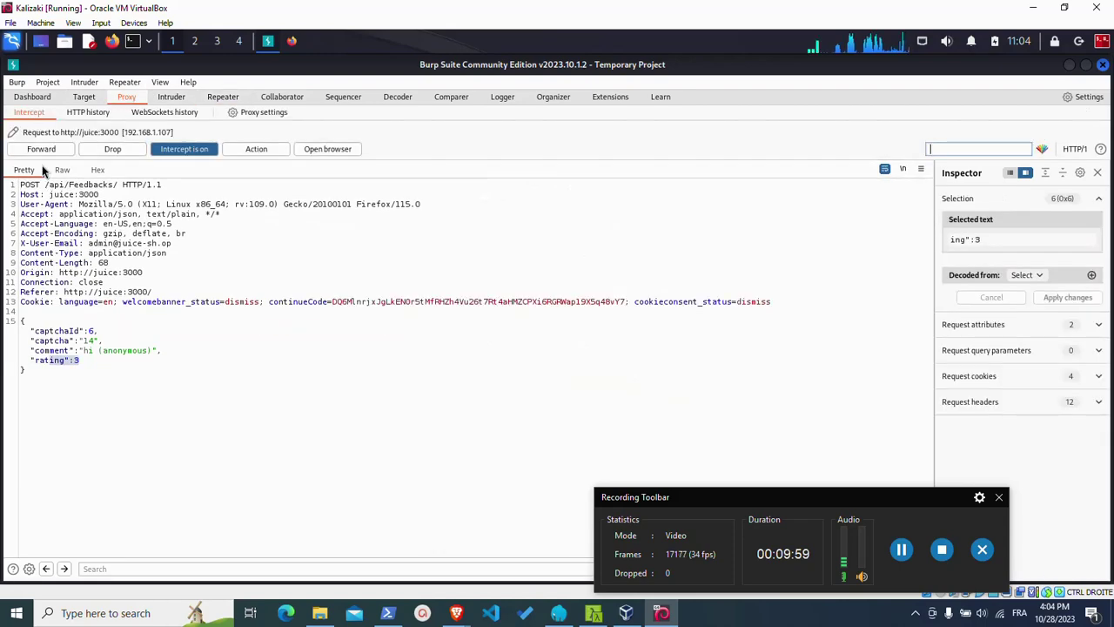
{"action": "left_click", "coordinate": [187, 148]}
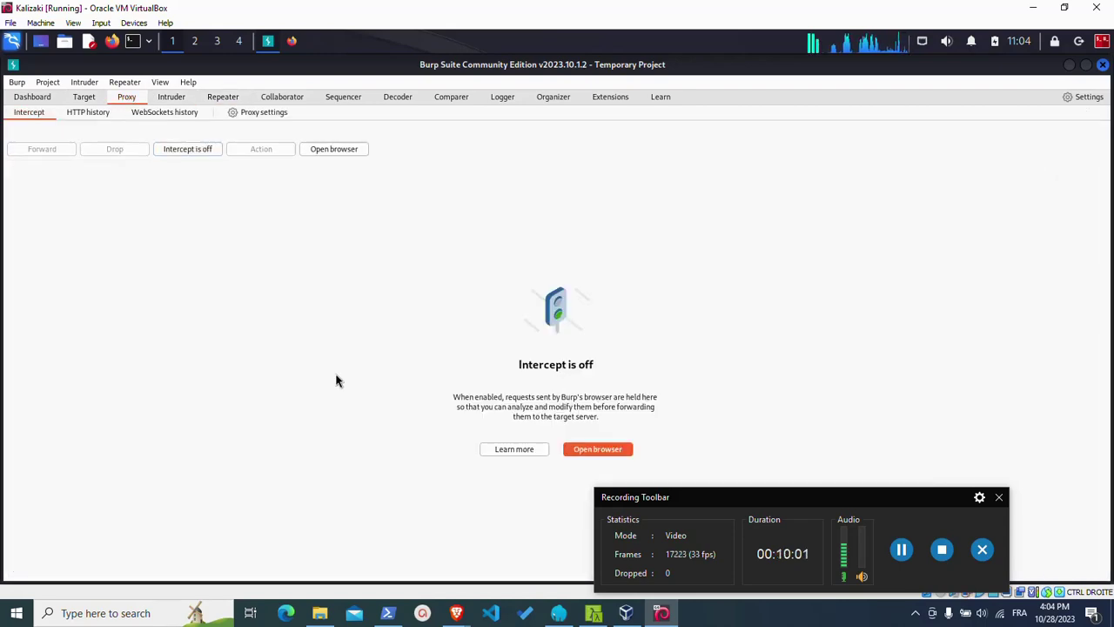
{"action": "left_click", "coordinate": [1067, 66]}
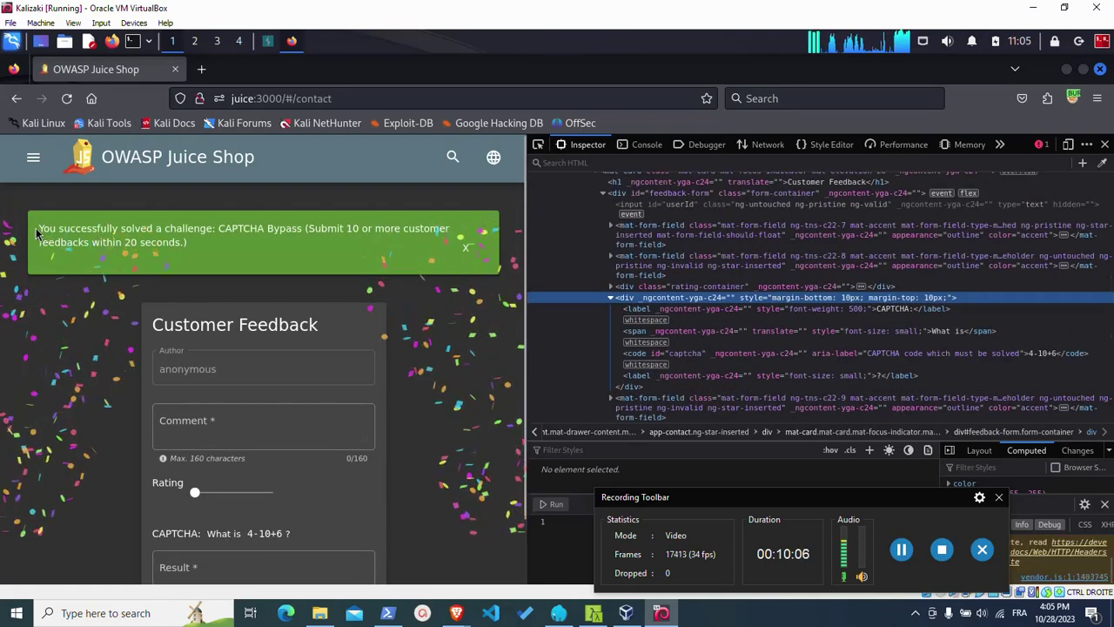
Highlight the 'You successfully solved a challenge: CAPTCHA Bypass' banner text.
{"action": "mouse_move", "coordinate": [38, 228]}
{"action": "left_mouse_down"}
{"action": "mouse_move", "coordinate": [326, 228]}
{"action": "mouse_move", "coordinate": [35, 244]}
{"action": "left_mouse_up"}
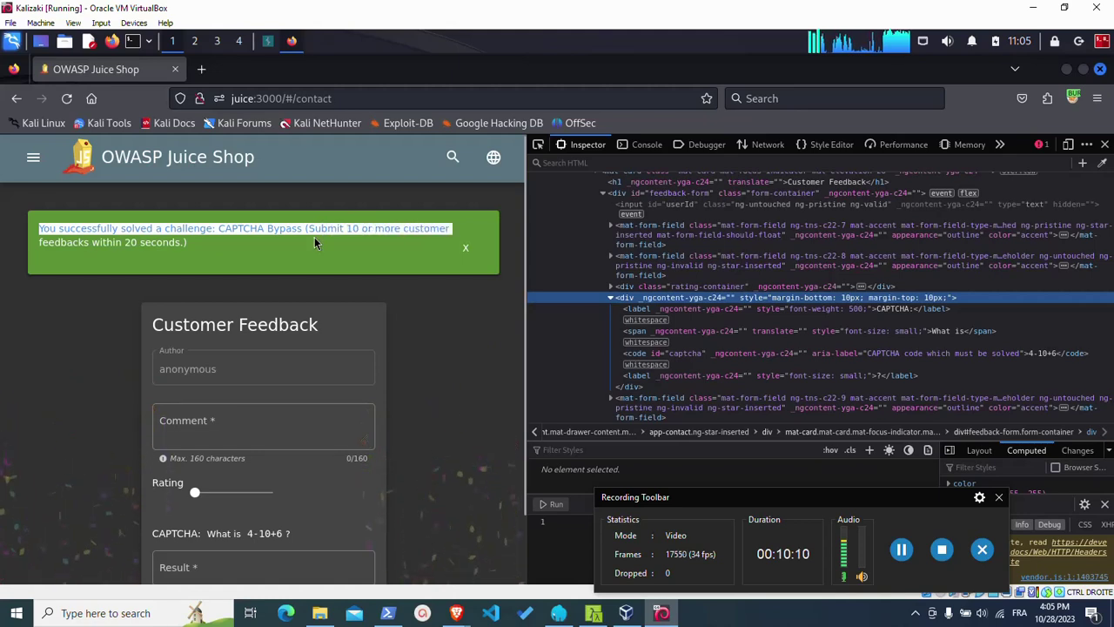